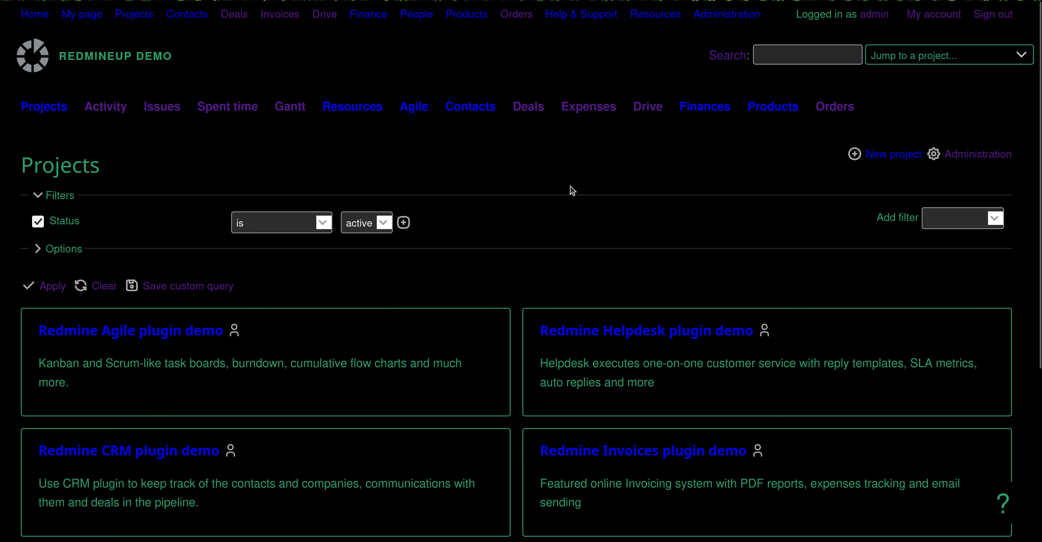
Go to the Administration area and open its Users list.
{"action": "scroll", "coordinate": [593, 208], "scroll_direction": "down", "scroll_amount": 5}
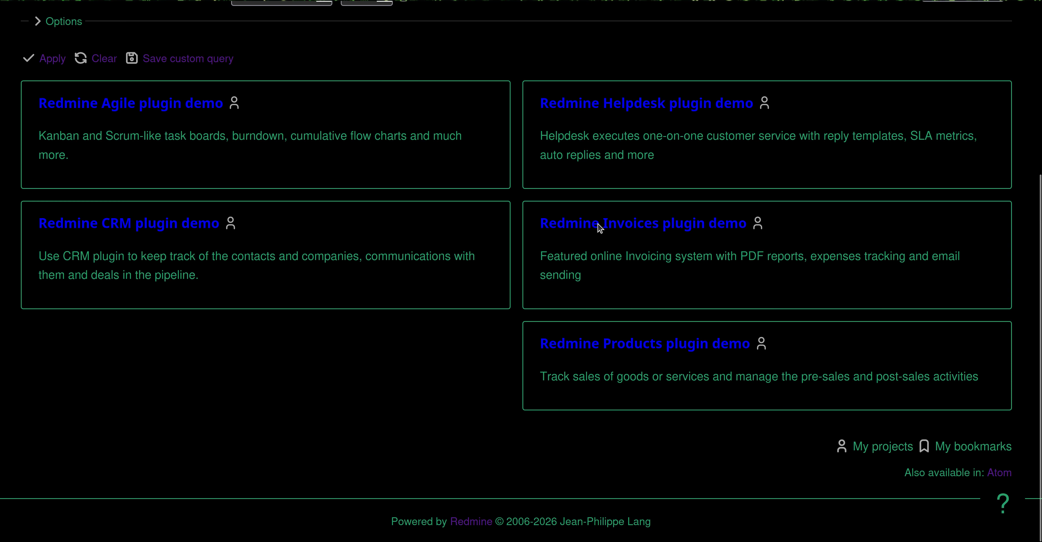
{"action": "scroll", "coordinate": [635, 209], "scroll_direction": "up", "scroll_amount": 5}
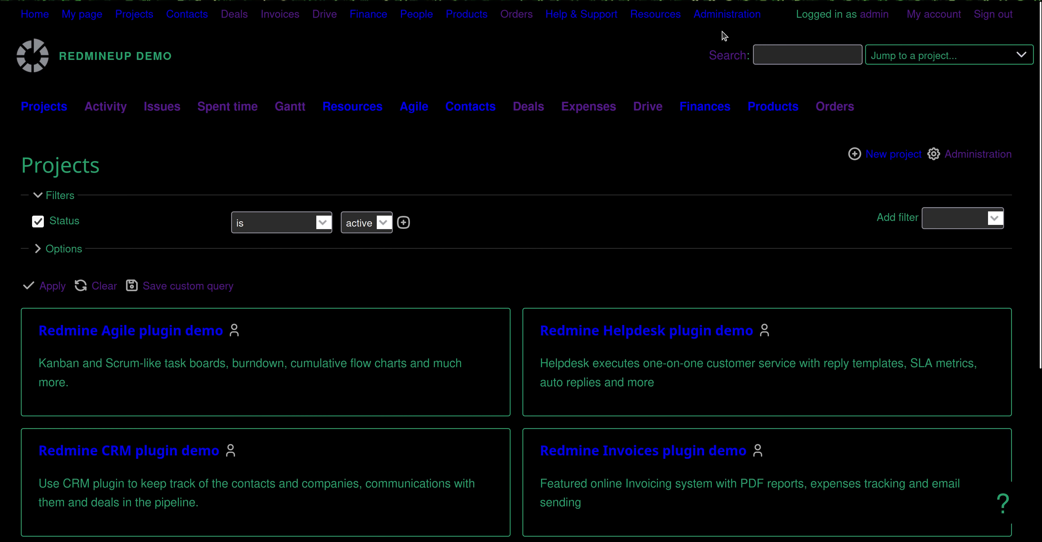
{"action": "left_click", "coordinate": [722, 19]}
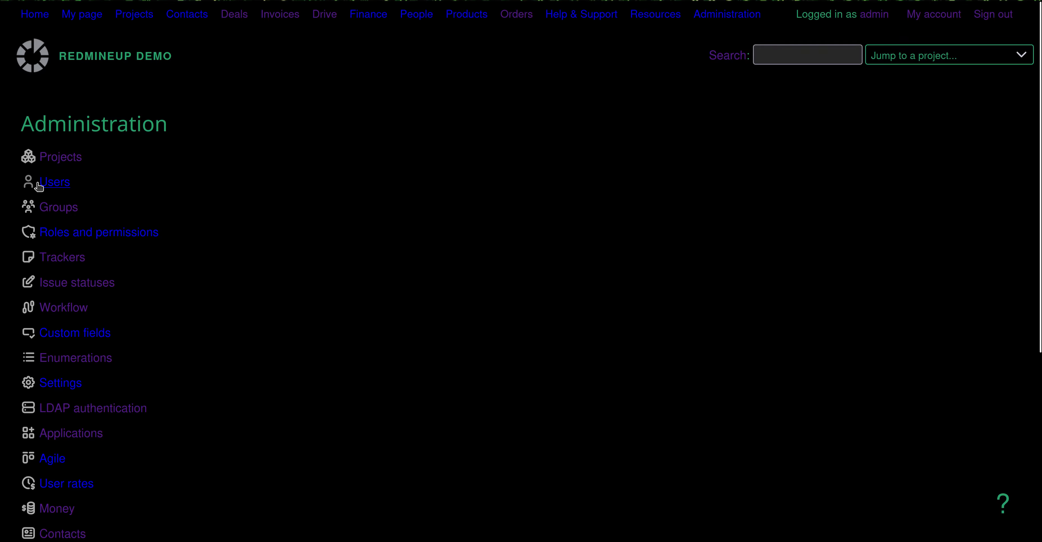
{"action": "left_click", "coordinate": [153, 229]}
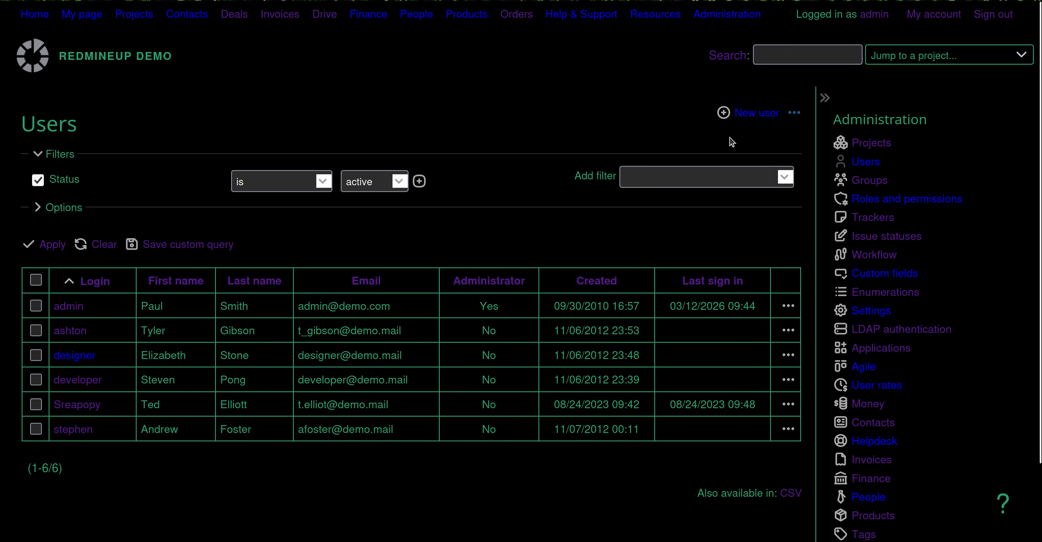
Start a new user with login neo_matrix, the first and last name, and the e-mail address.
{"action": "left_click", "coordinate": [250, 191]}
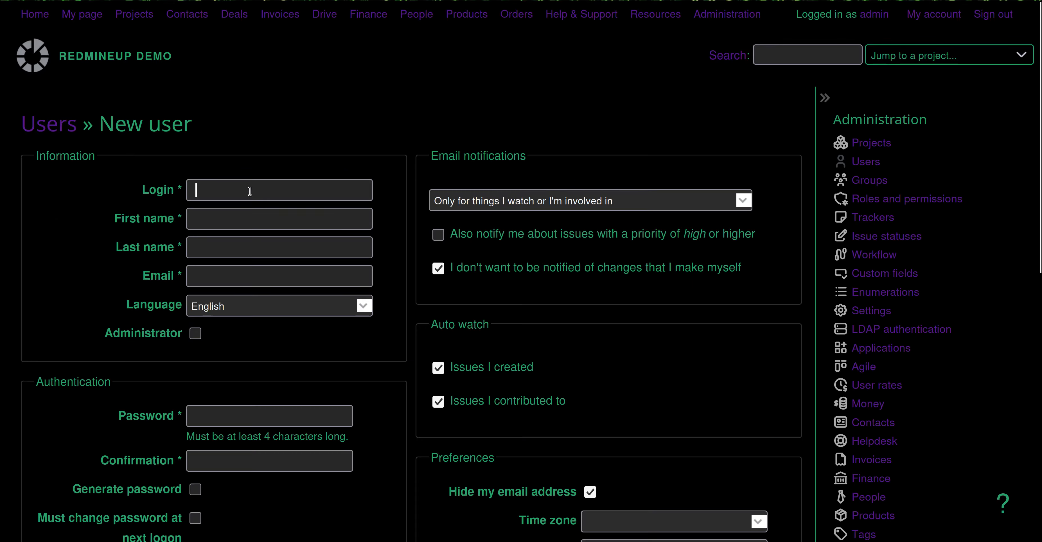
{"action": "left_click", "coordinate": [227, 190]}
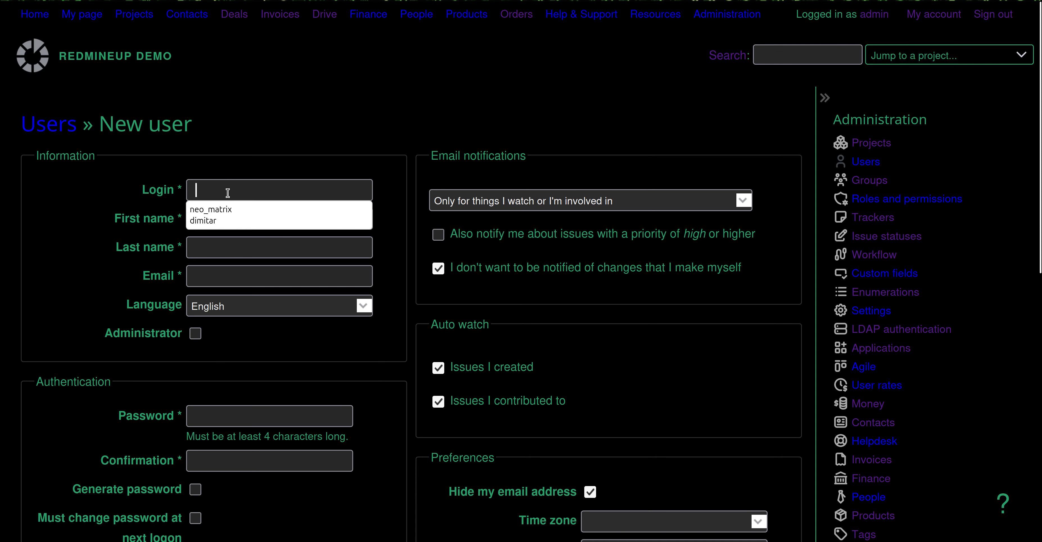
{"action": "left_click", "coordinate": [230, 205]}
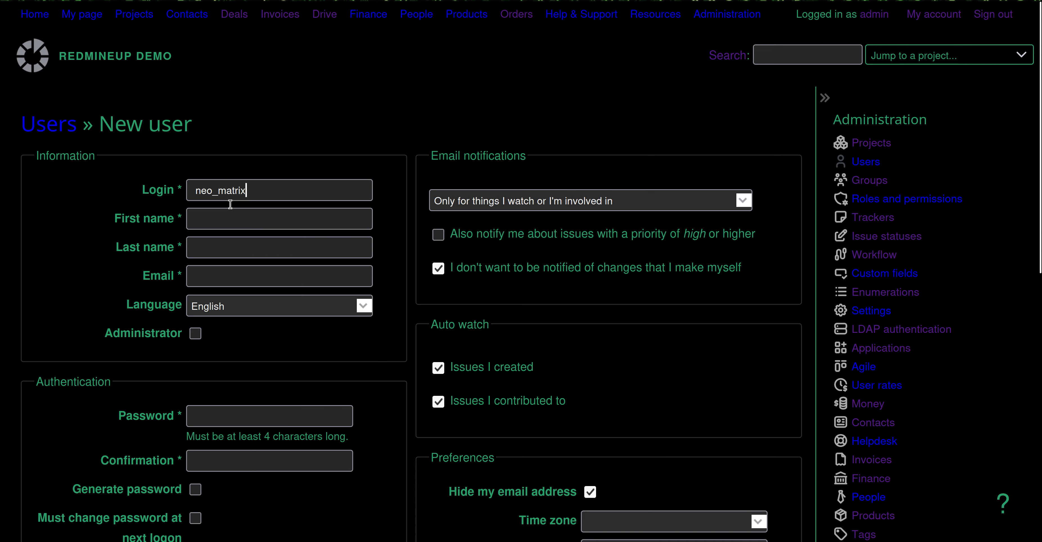
{"action": "left_click", "coordinate": [255, 219]}
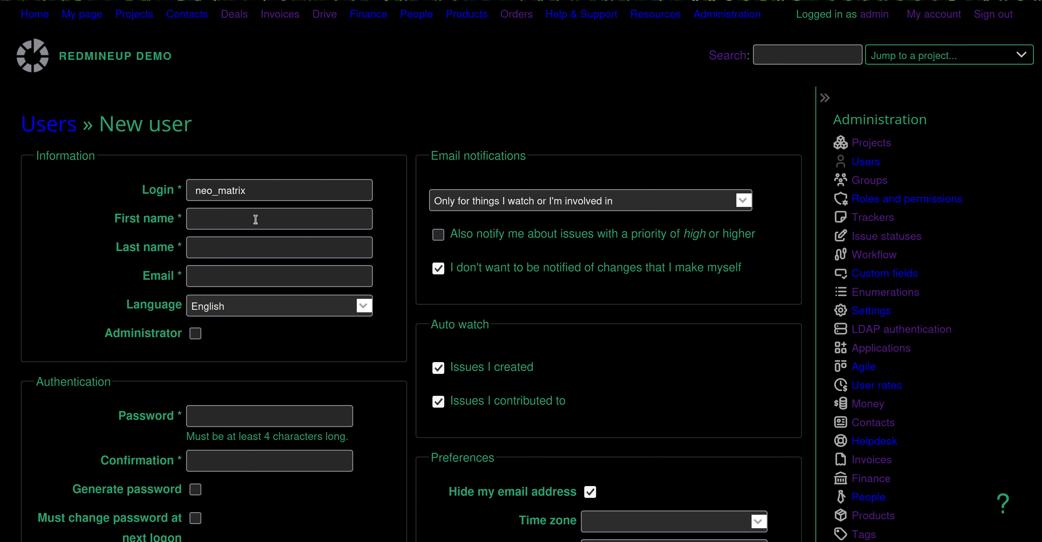
{"action": "type", "text": "th"}
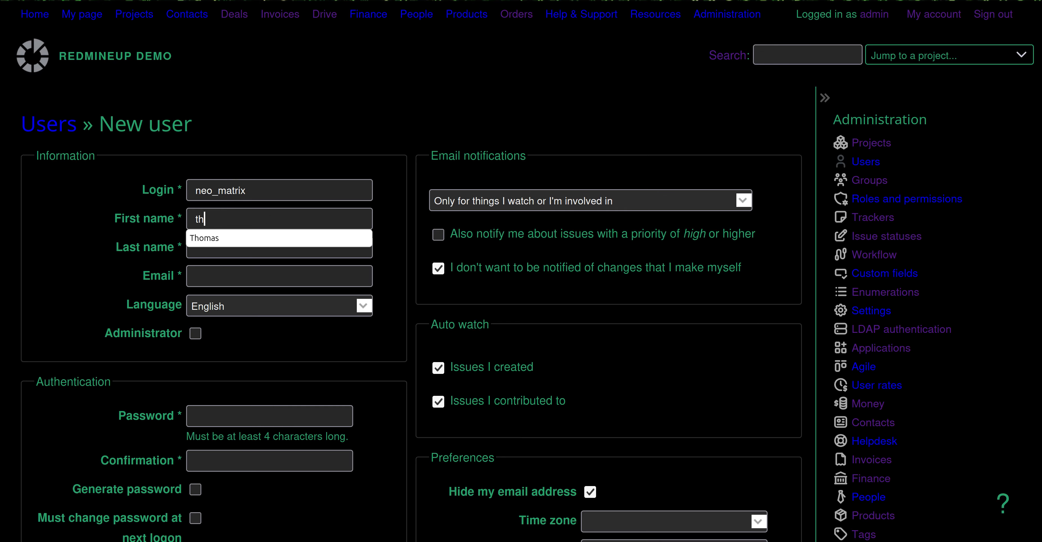
{"action": "left_click", "coordinate": [254, 237]}
{"action": "left_click", "coordinate": [243, 266]}
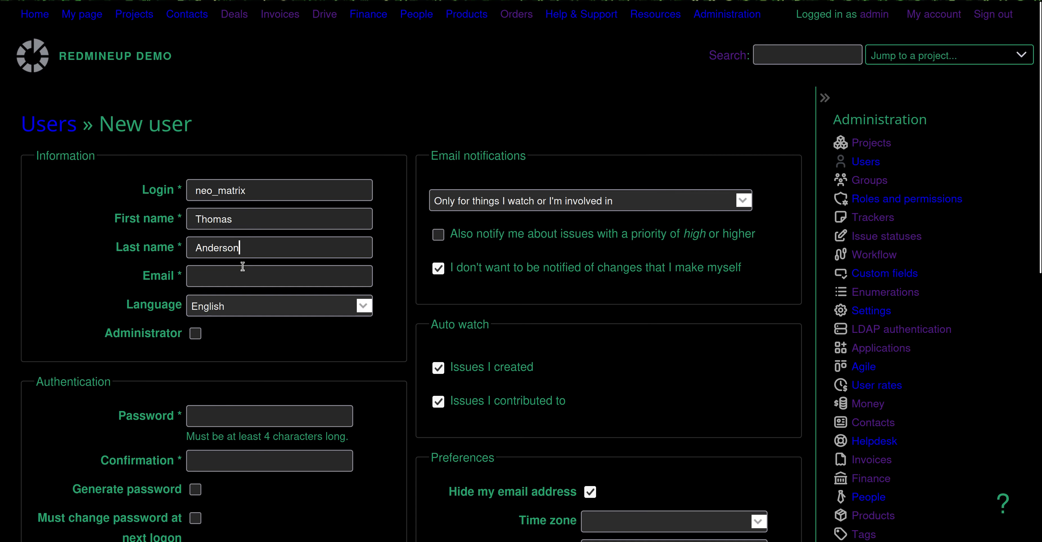
{"action": "left_click", "coordinate": [246, 282]}
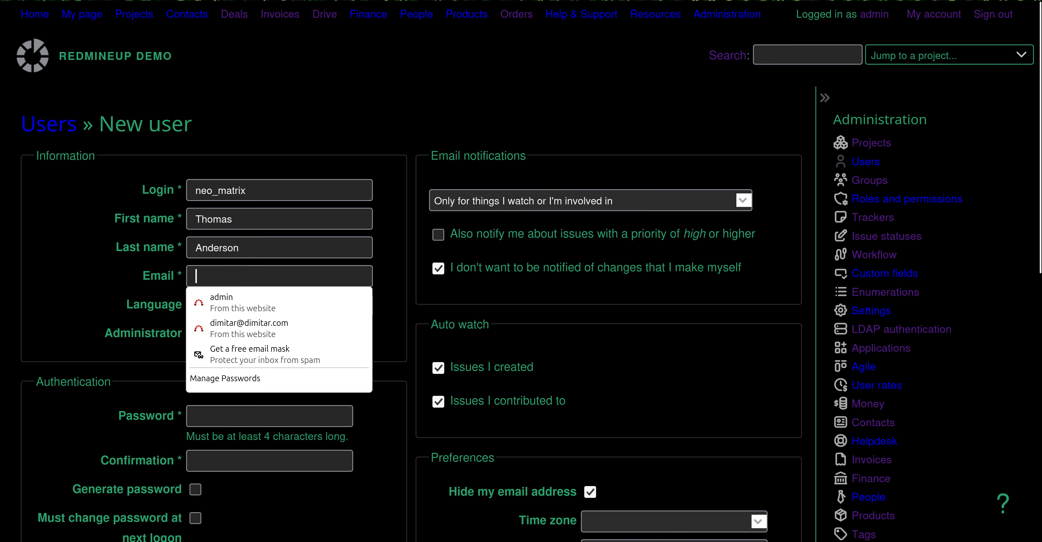
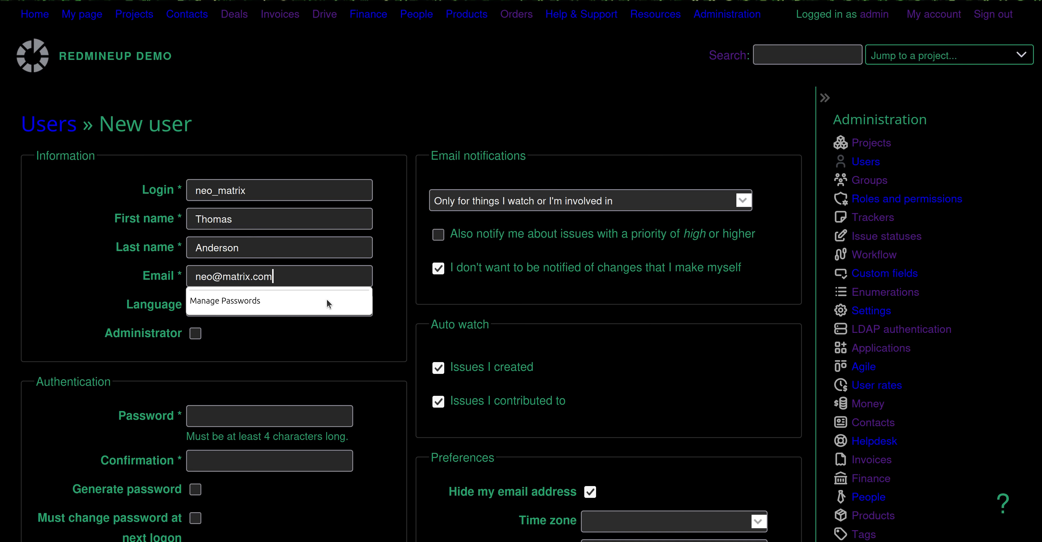
{"action": "left_click", "coordinate": [97, 311]}
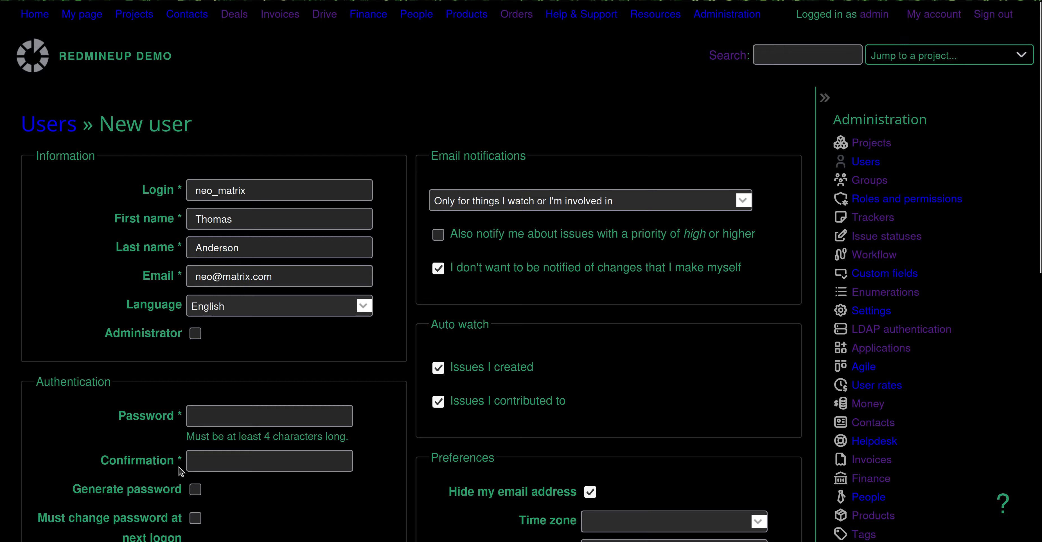
Enter the account password and its confirmation, then submit the new user.
{"action": "left_click", "coordinate": [257, 419]}
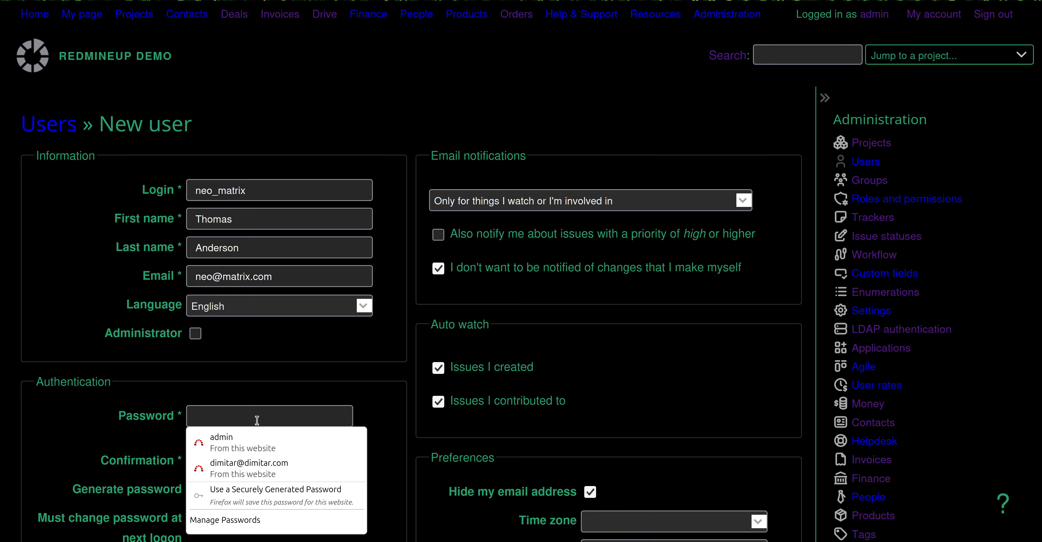
{"action": "type", "text": "1234567"}
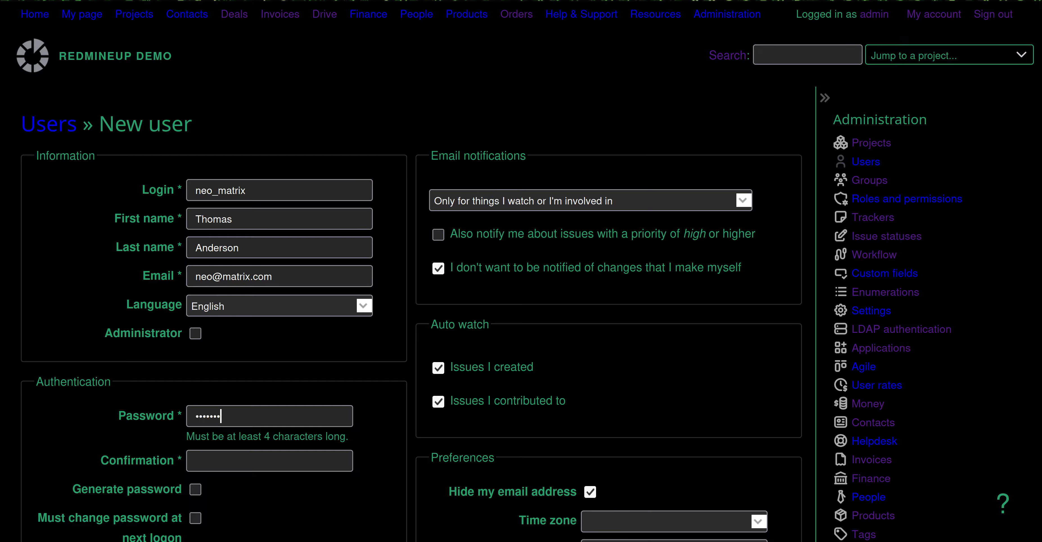
{"action": "type", "text": "890"}
{"action": "key", "text": "Tab"}
{"action": "type", "text": "1234567890"}
{"action": "scroll", "coordinate": [297, 530], "scroll_direction": "down", "scroll_amount": 5}
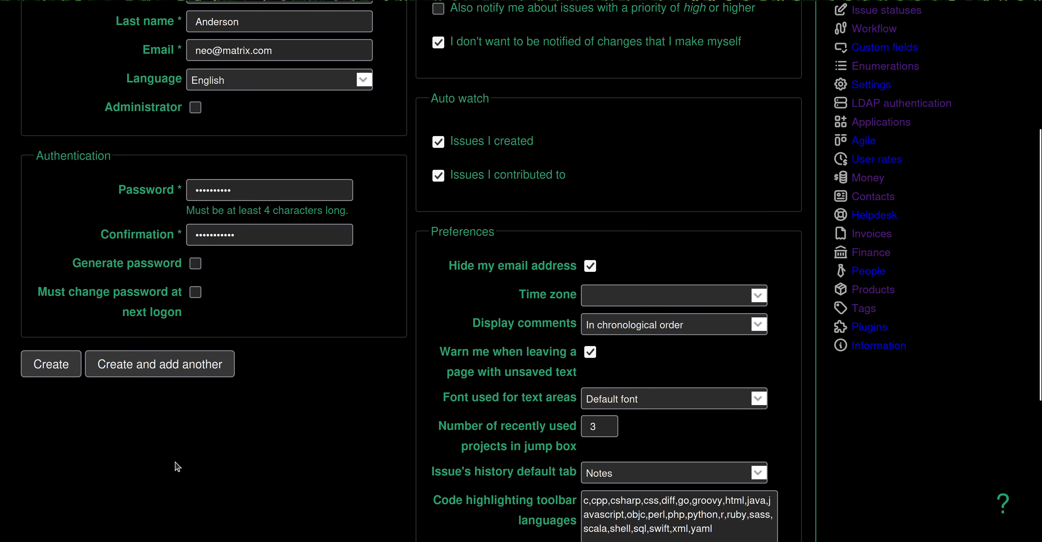
{"action": "left_click", "coordinate": [52, 365]}
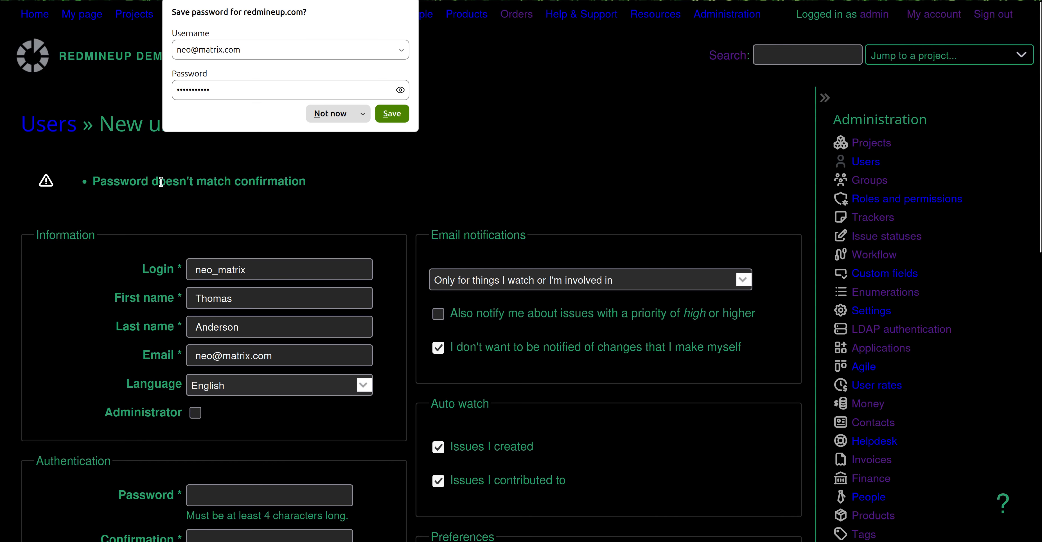
Dismiss the browser's save-password prompt and re-enter the account password.
{"action": "left_click", "coordinate": [357, 159]}
{"action": "scroll", "coordinate": [376, 215], "scroll_direction": "down", "scroll_amount": 3}
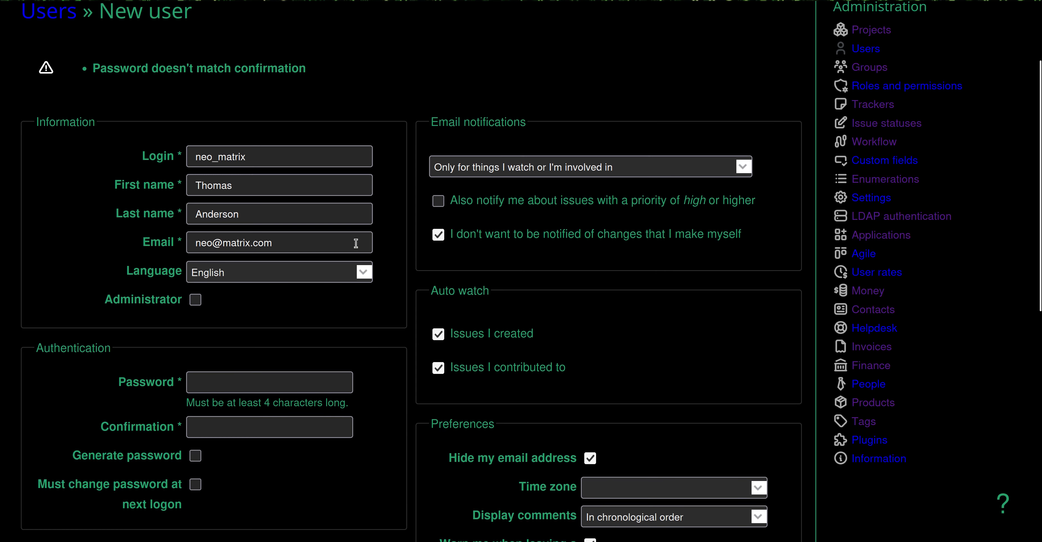
{"action": "left_click", "coordinate": [228, 388]}
{"action": "type", "text": "•••••••"}
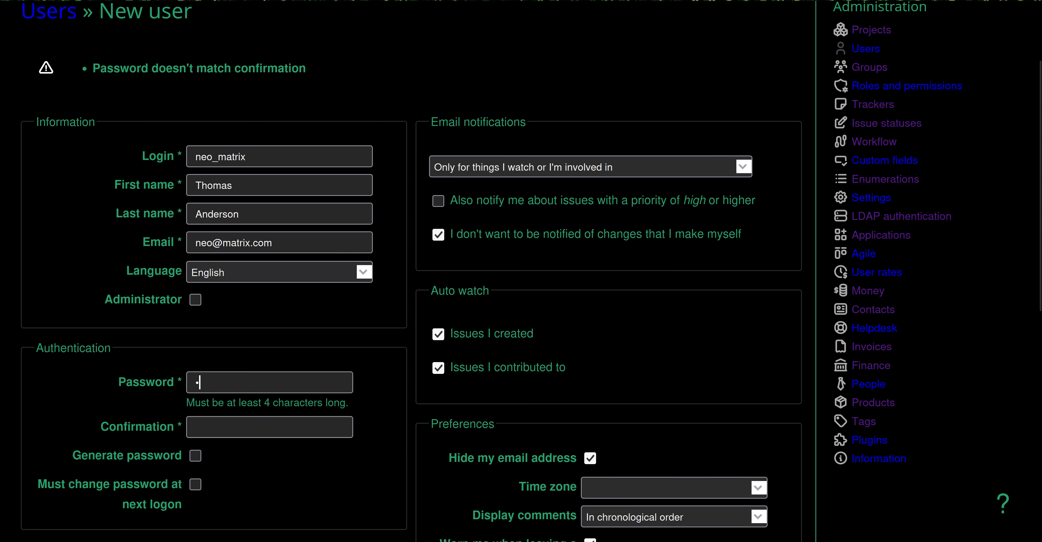
{"action": "type", "text": "•••"}
{"action": "key", "text": "Tab"}
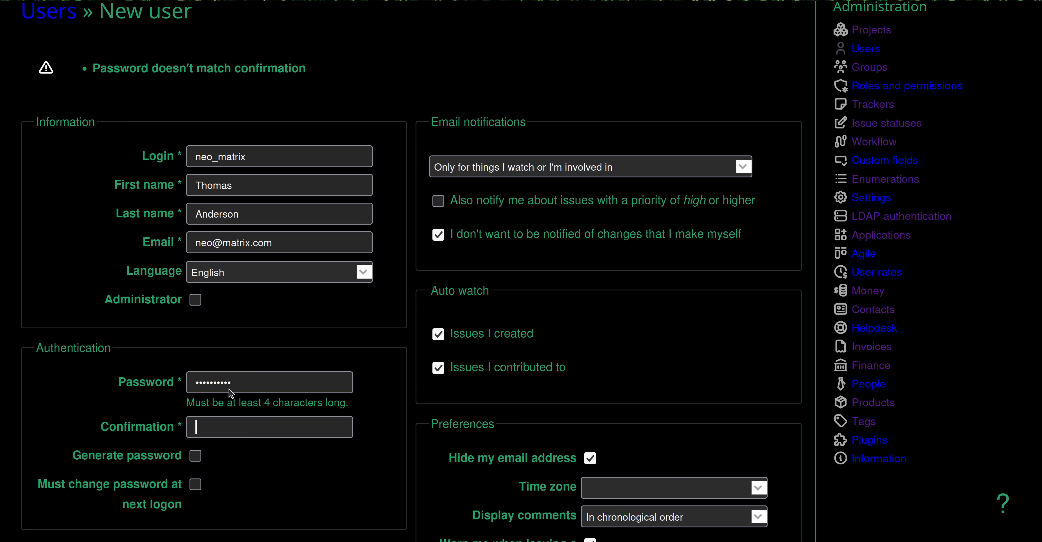
{"action": "type", "text": "••••••••••"}
Create the neo_matrix account and decline saving its password in the browser.
{"action": "scroll", "coordinate": [305, 522], "scroll_direction": "down", "scroll_amount": 6}
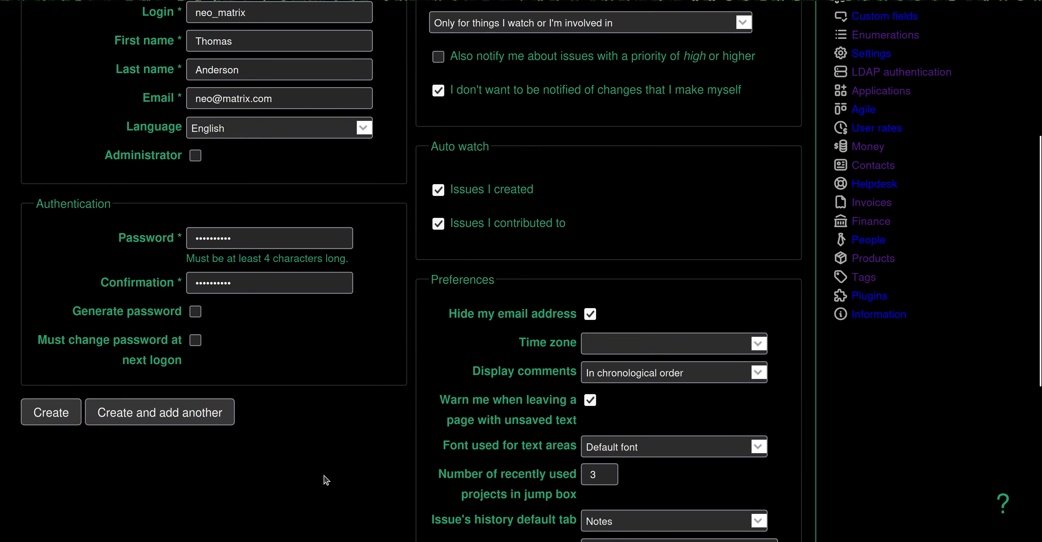
{"action": "left_click", "coordinate": [51, 217]}
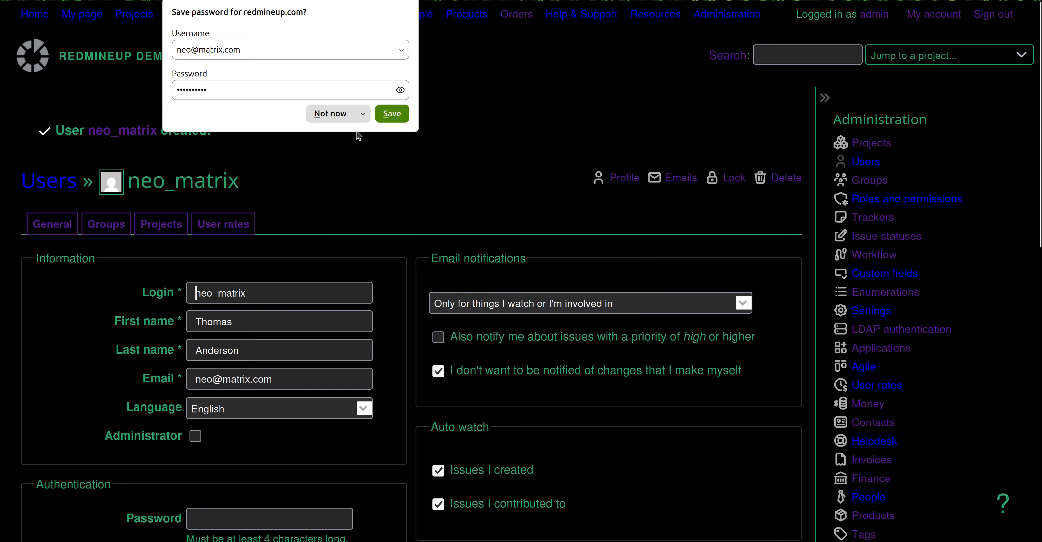
{"action": "left_click", "coordinate": [330, 114]}
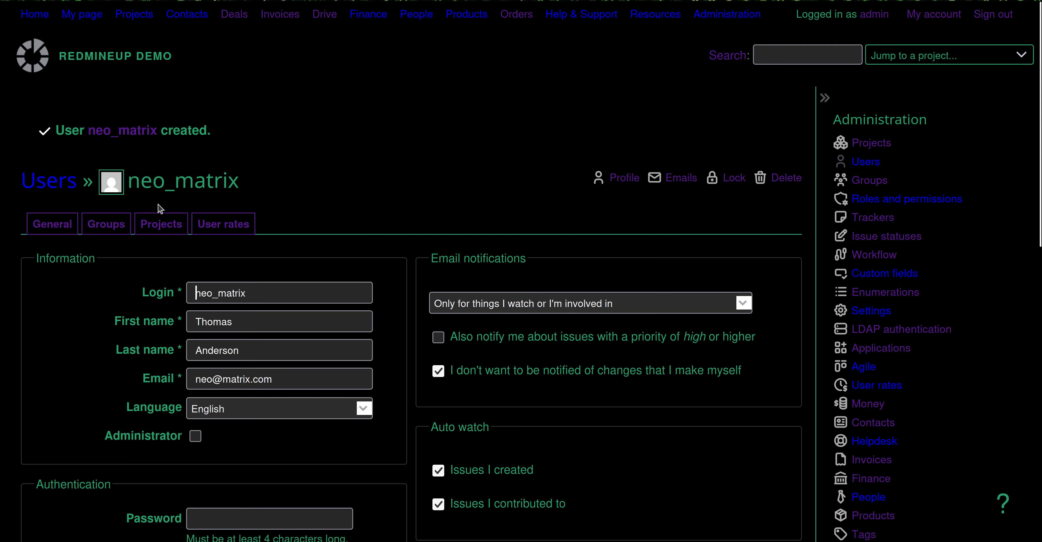
Add neo_matrix to the Redmine Invoices plugin demo project with the Reporter role.
{"action": "left_click", "coordinate": [165, 227]}
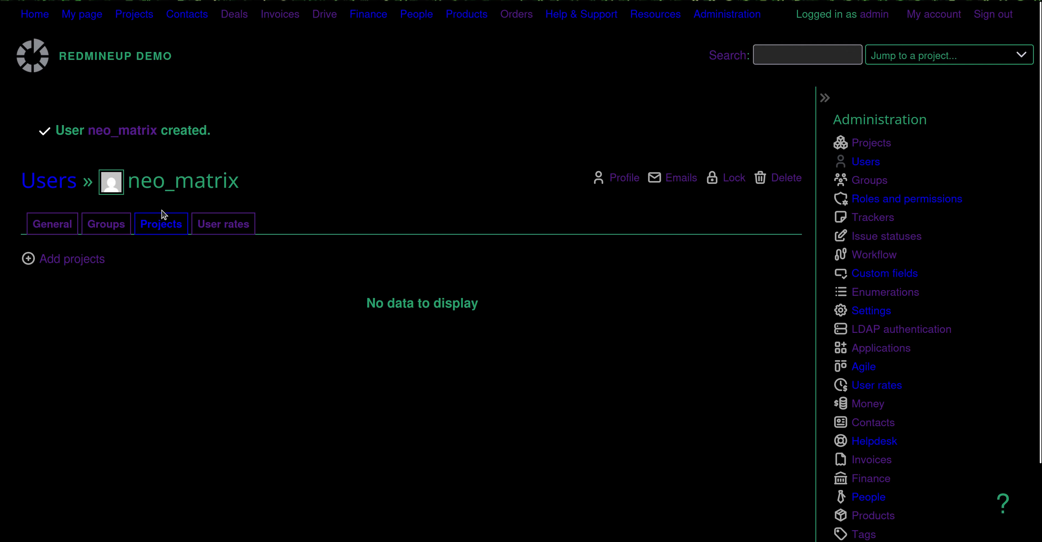
{"action": "left_click", "coordinate": [86, 262]}
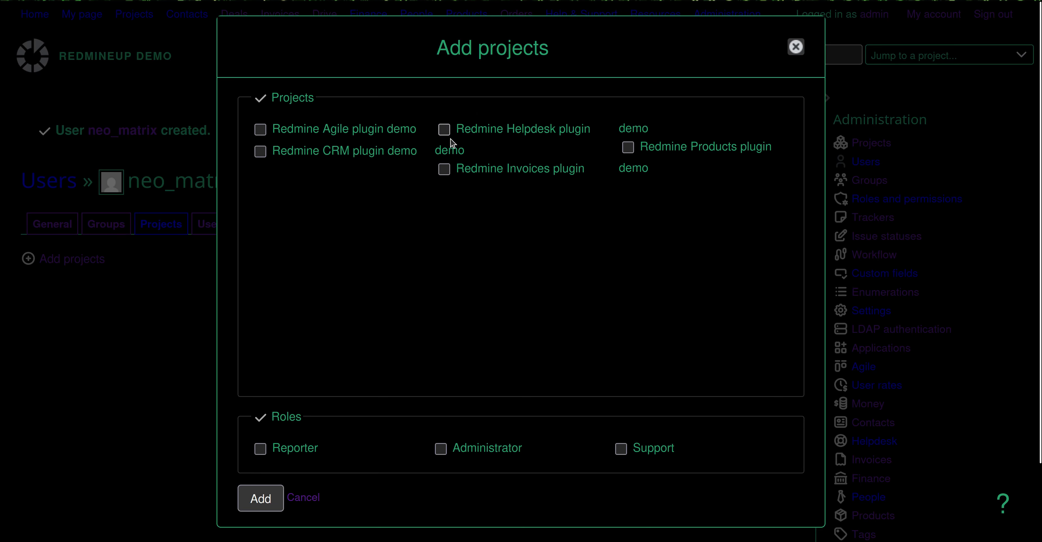
{"action": "left_click", "coordinate": [444, 169]}
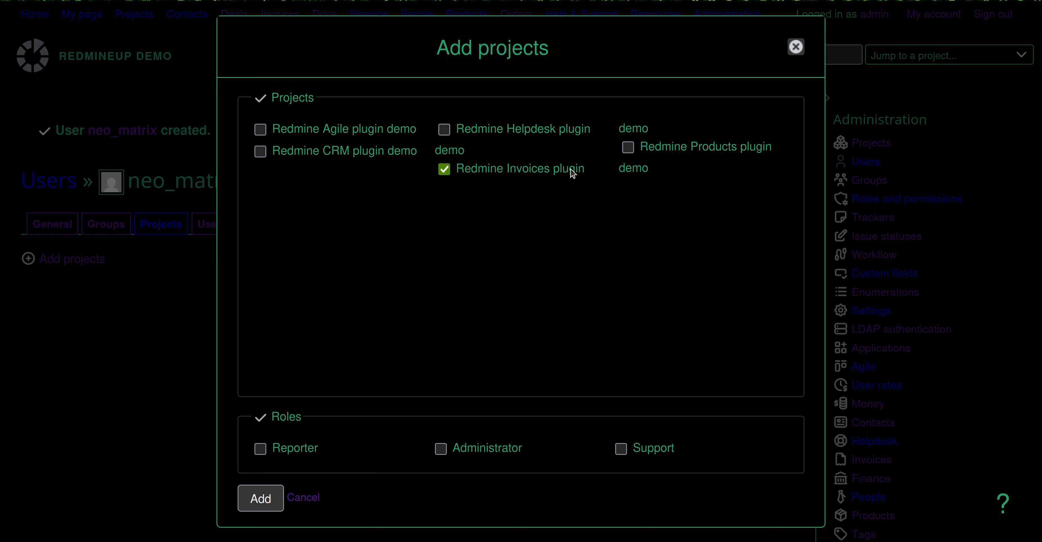
{"action": "left_click", "coordinate": [262, 449]}
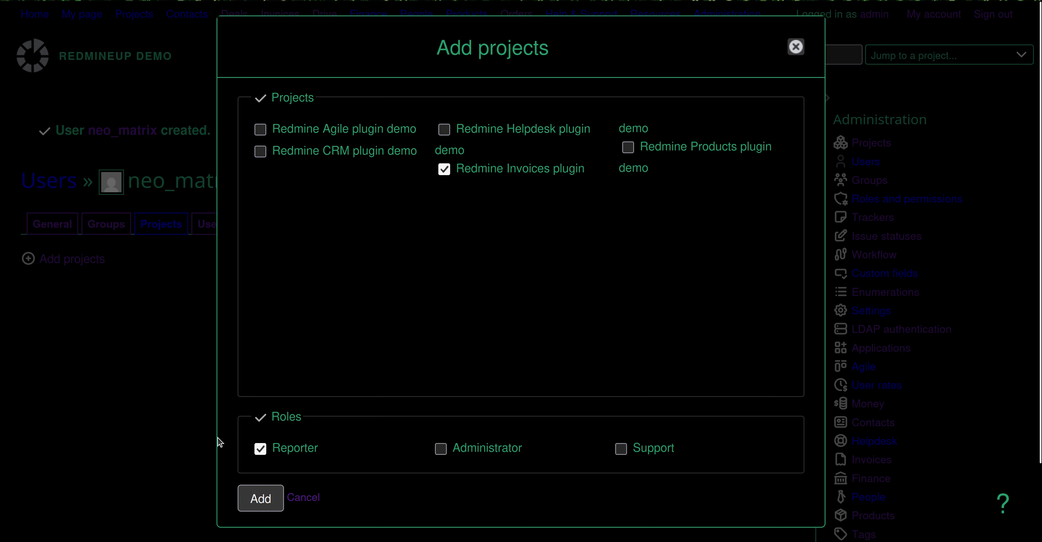
{"action": "left_click", "coordinate": [271, 508]}
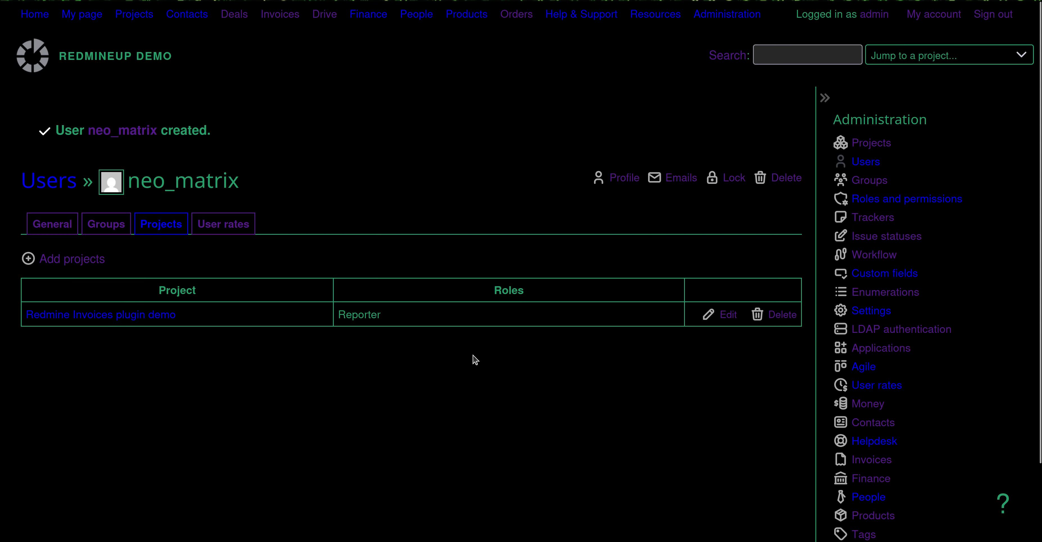
{"action": "left_click", "coordinate": [724, 19]}
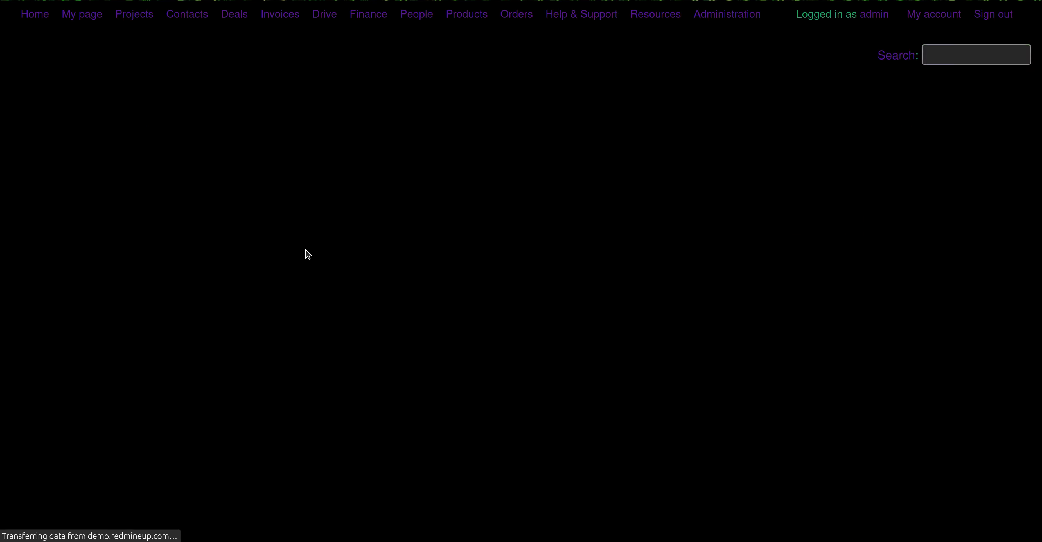
Open the Reporter role's permissions and search the page for 'finance' to check them.
{"action": "left_click", "coordinate": [110, 233]}
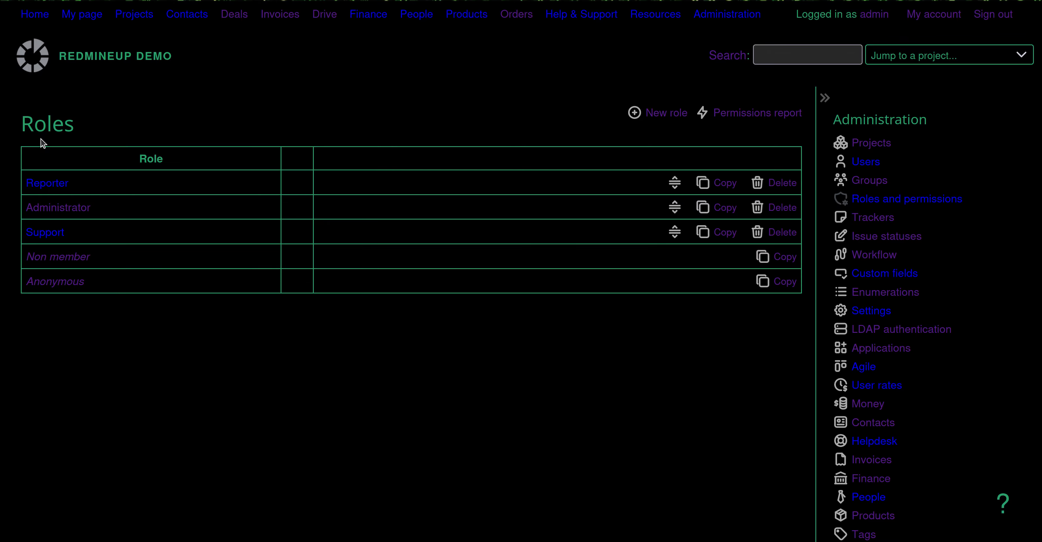
{"action": "left_click", "coordinate": [47, 180]}
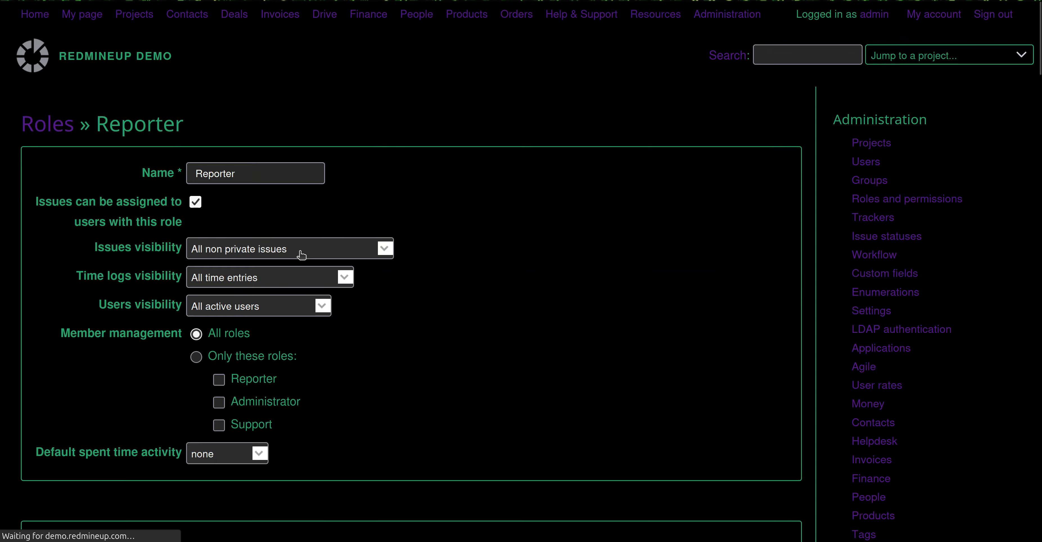
{"action": "key", "text": "ctrl+f"}
{"action": "type", "text": "finance"}
{"action": "key", "text": "Return"}
{"action": "key", "text": "Return"}
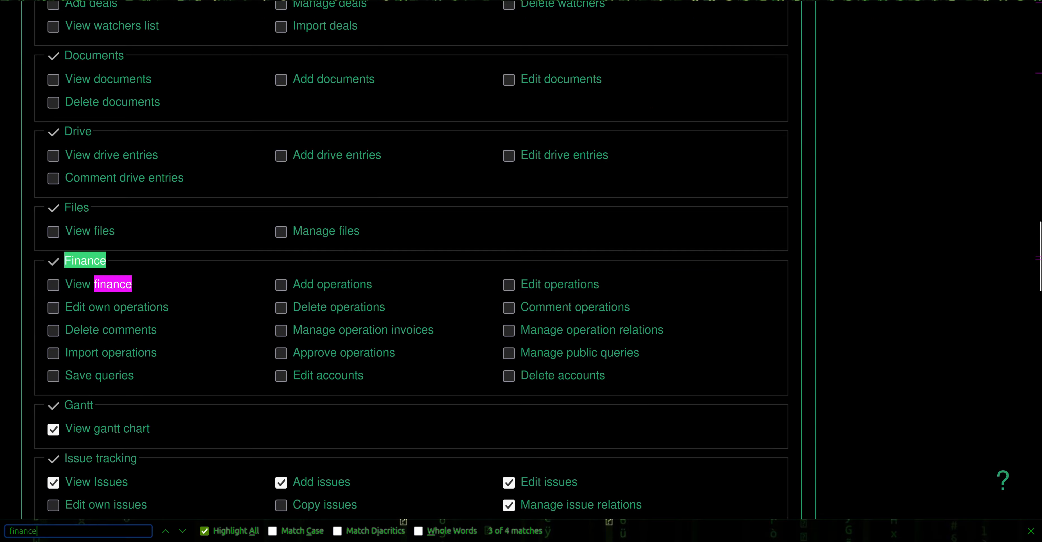
{"action": "left_click", "coordinate": [1030, 530]}
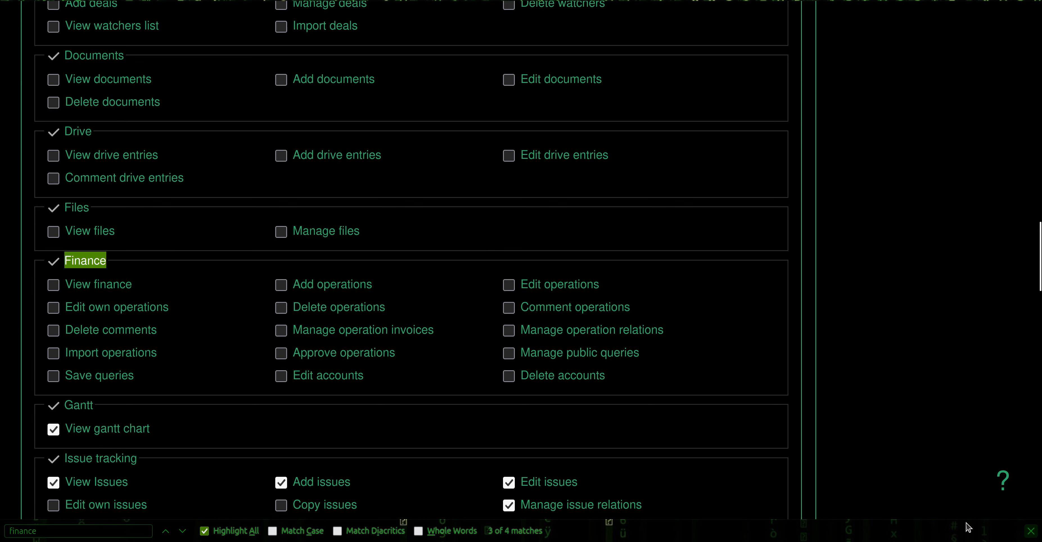
{"action": "left_click", "coordinate": [173, 246]}
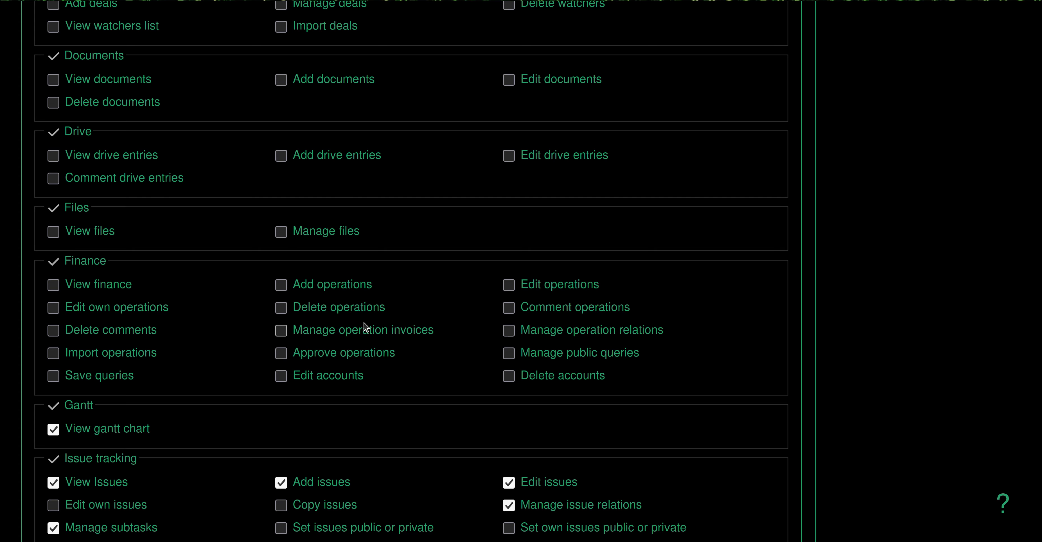
Load demo.redmineup.com in a new tab and go to its sign-in page.
{"action": "left_click", "coordinate": [151, 0]}
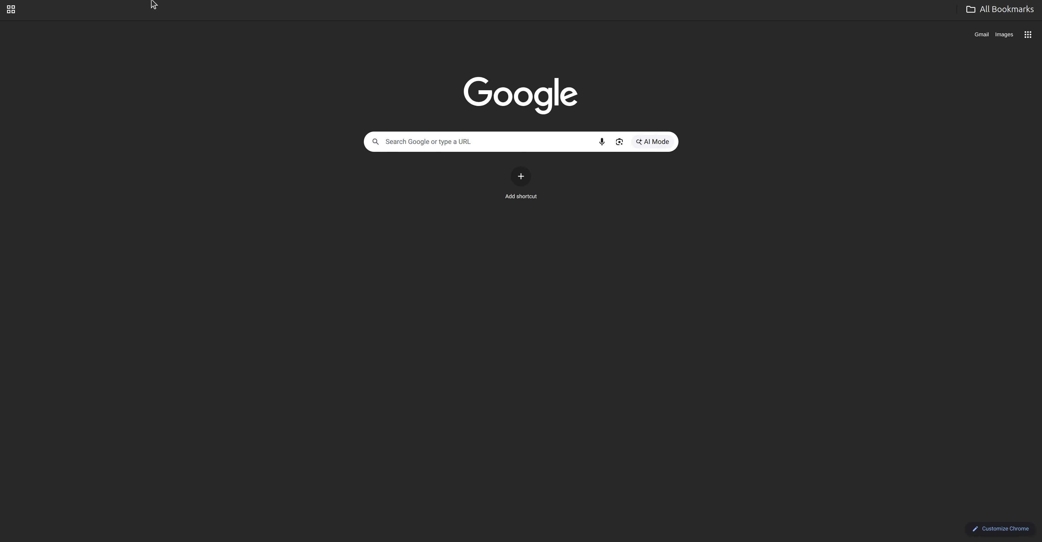
{"action": "left_click", "coordinate": [216, 1]}
{"action": "type", "text": "demo"}
{"action": "key", "text": "Return"}
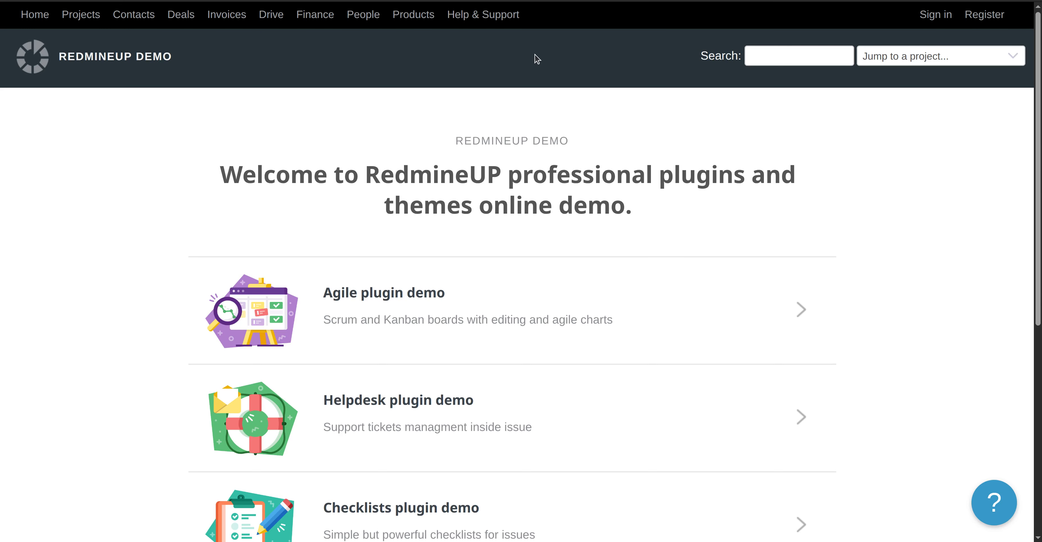
{"action": "left_click", "coordinate": [937, 15]}
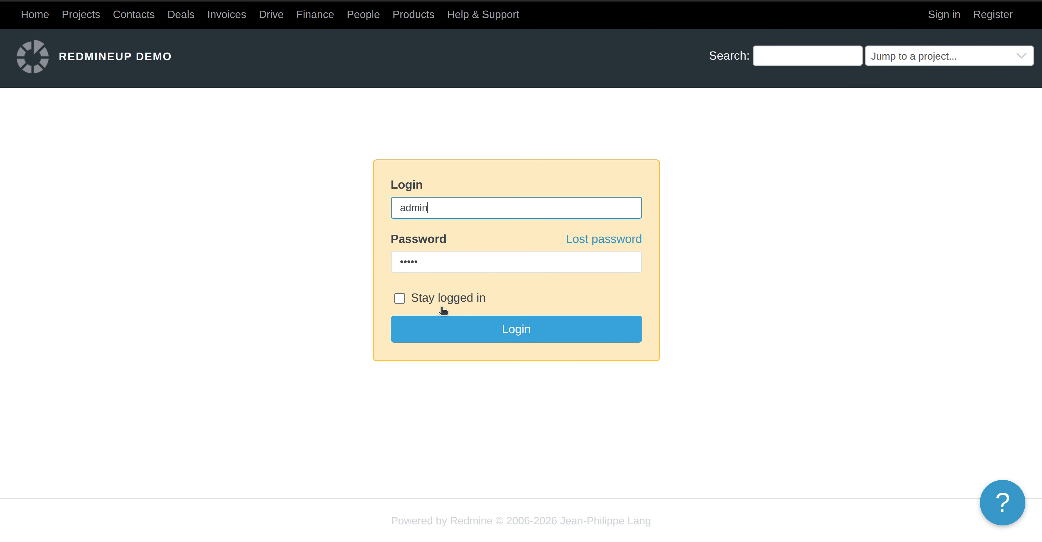
Replace the prefilled login with neo_matrix and enter the account password.
{"action": "double_click", "coordinate": [511, 203]}
{"action": "type", "text": "neo"}
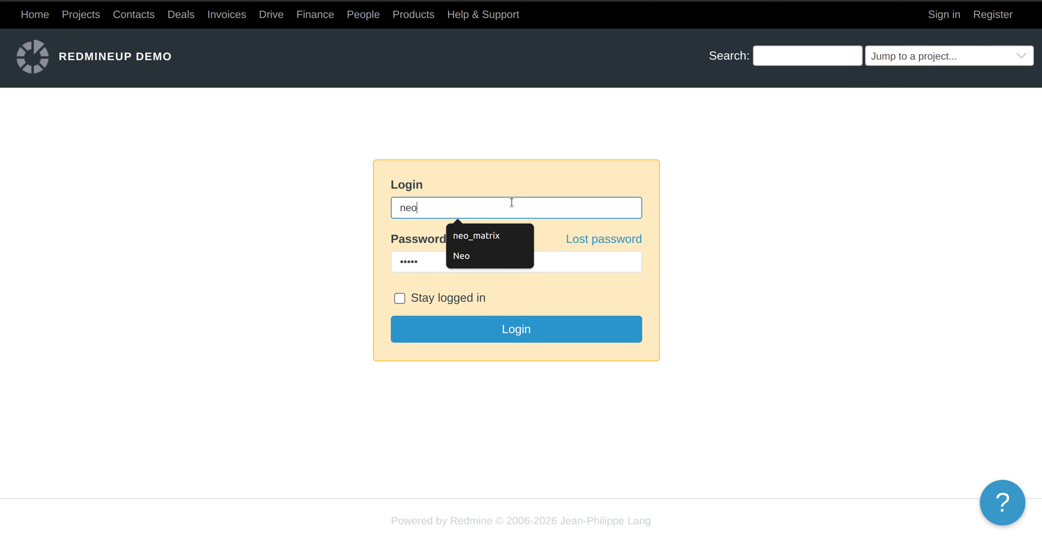
{"action": "type", "text": "_matrix"}
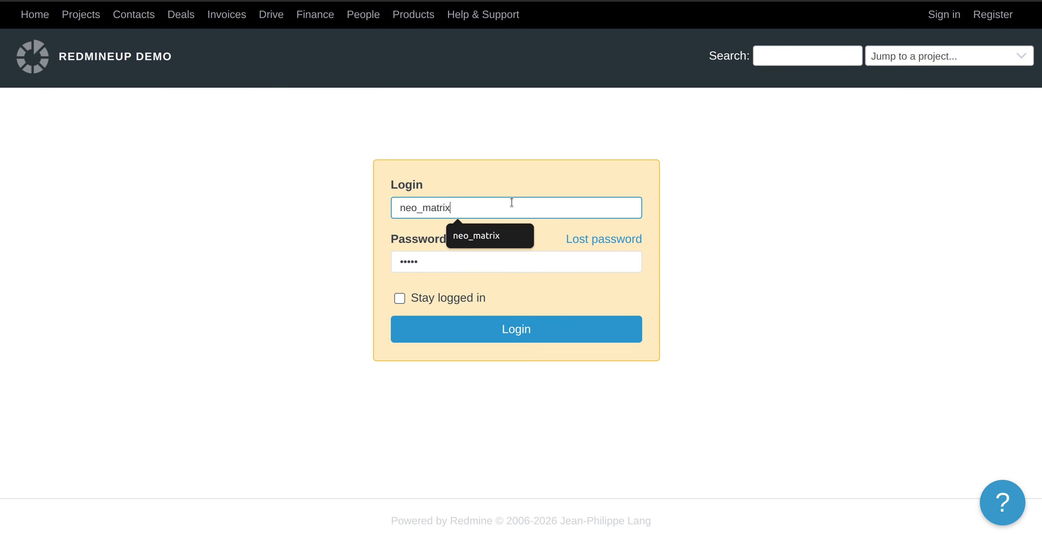
{"action": "key", "text": "Tab"}
{"action": "type", "text": "tri"}
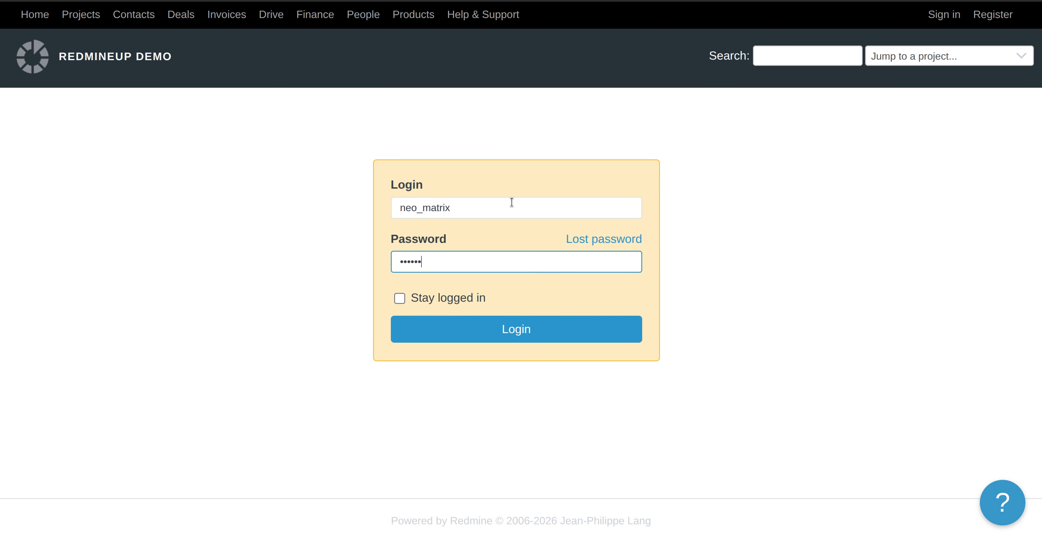
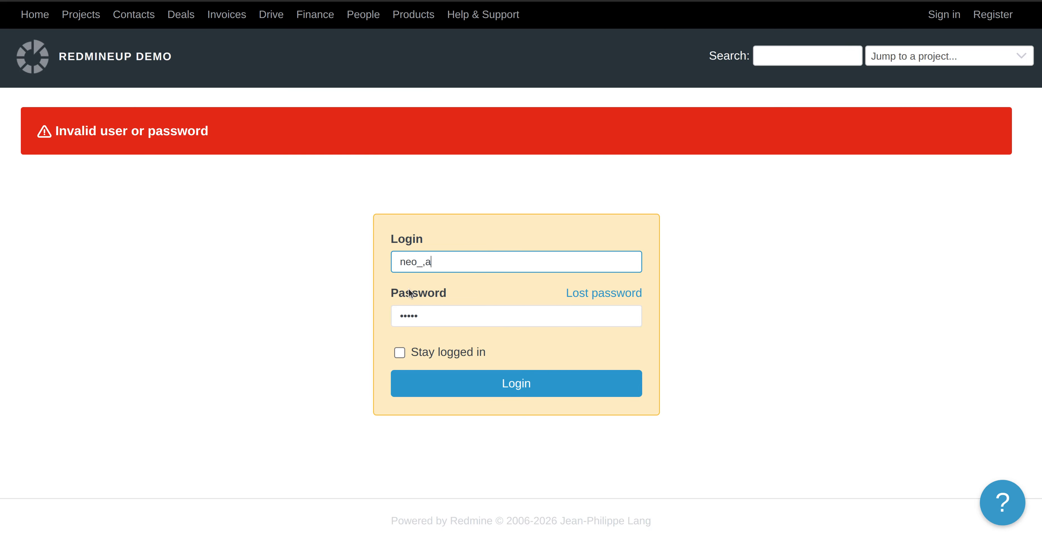
Correct the login to neo_matrix, re-enter the account password and sign in.
{"action": "type", "text": "t"}
{"action": "key", "text": "BackSpace"}
{"action": "key", "text": "BackSpace"}
{"action": "key", "text": "BackSpace"}
{"action": "type", "text": "ma"}
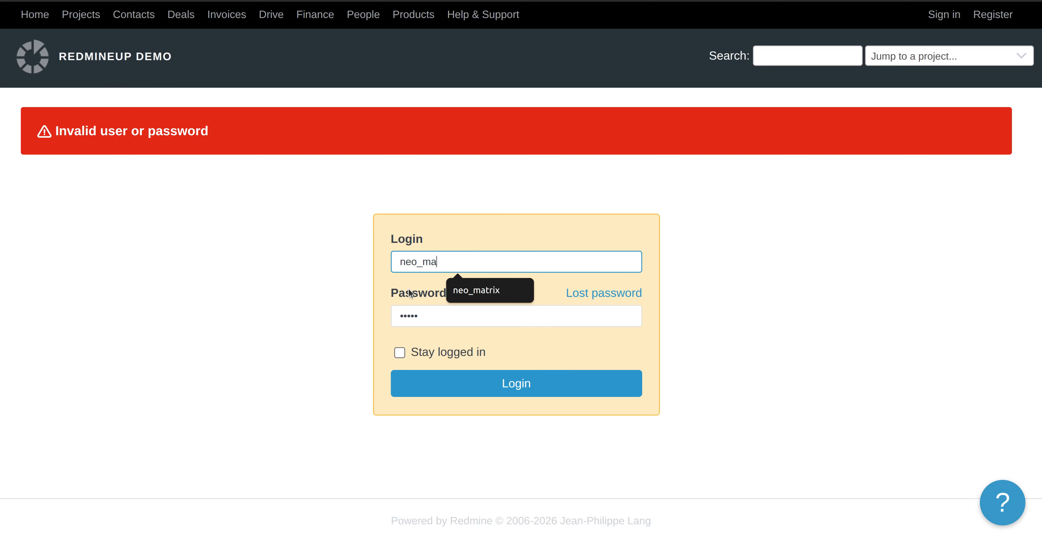
{"action": "type", "text": "trix"}
{"action": "key", "text": "Tab"}
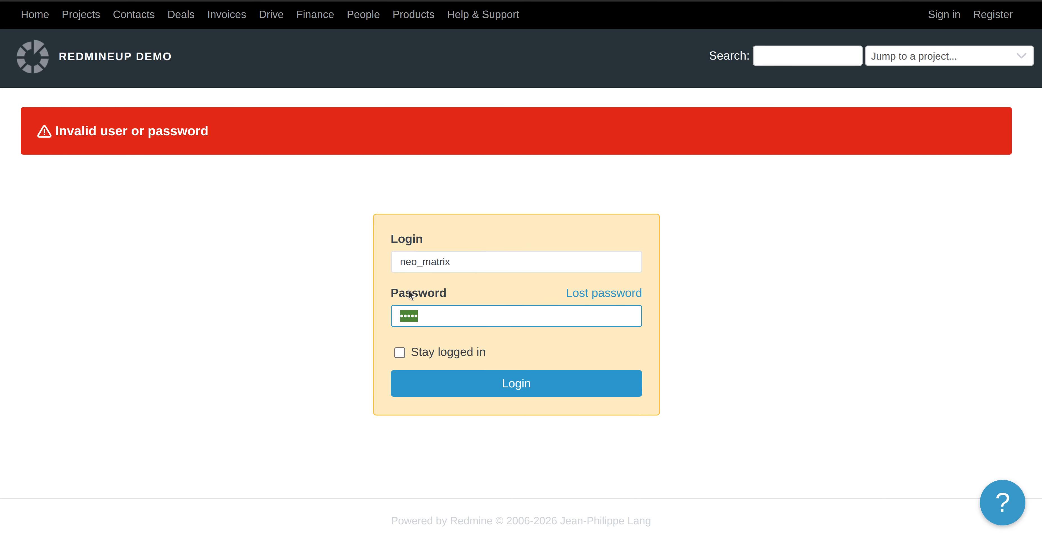
{"action": "type", "text": "p"}
{"action": "left_click", "coordinate": [463, 389]}
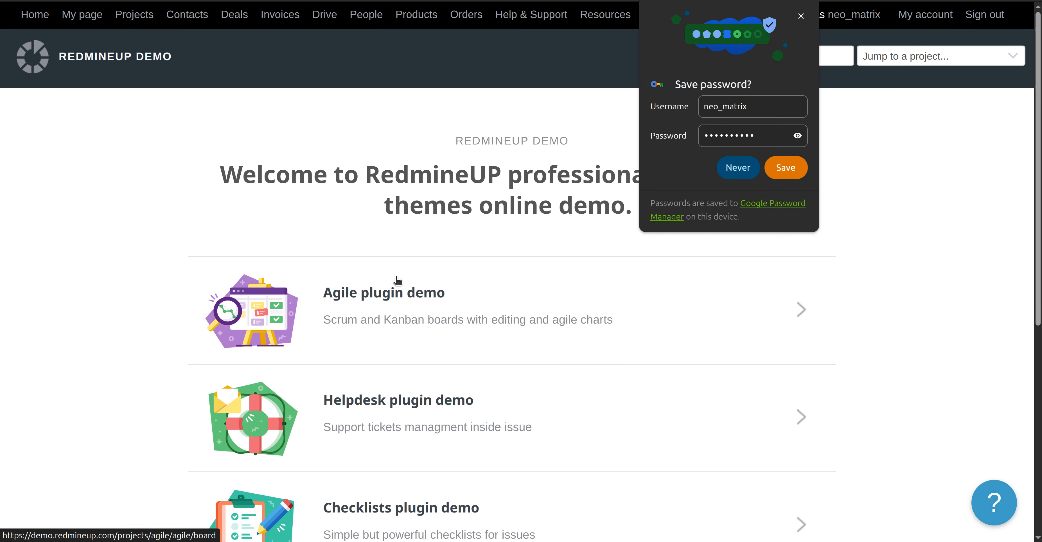
Decline saving the password and open the Redmine Invoices plugin demo project from Projects.
{"action": "left_click", "coordinate": [738, 166]}
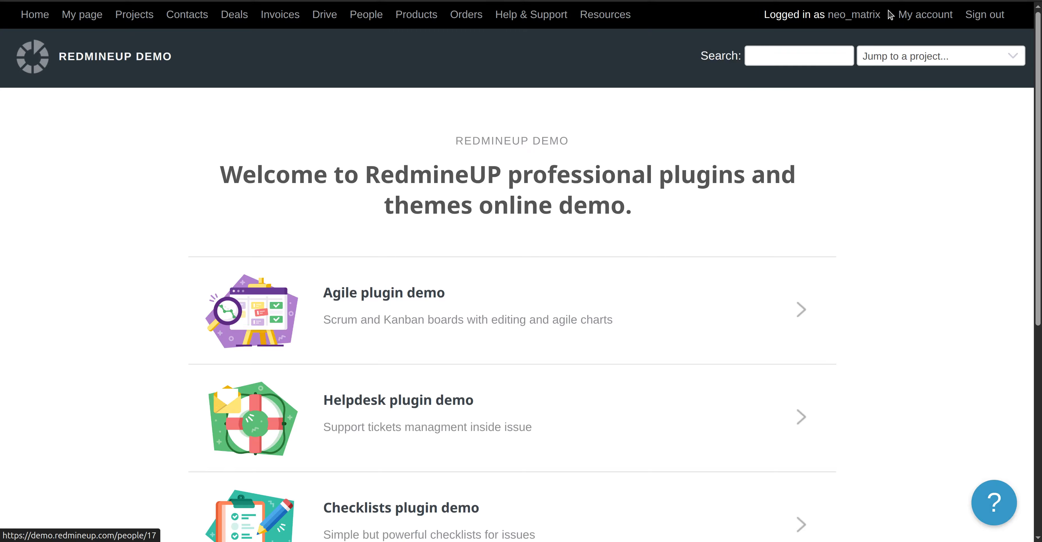
{"action": "scroll", "coordinate": [407, 346], "scroll_direction": "down", "scroll_amount": 3}
{"action": "scroll", "coordinate": [400, 360], "scroll_direction": "up", "scroll_amount": 3}
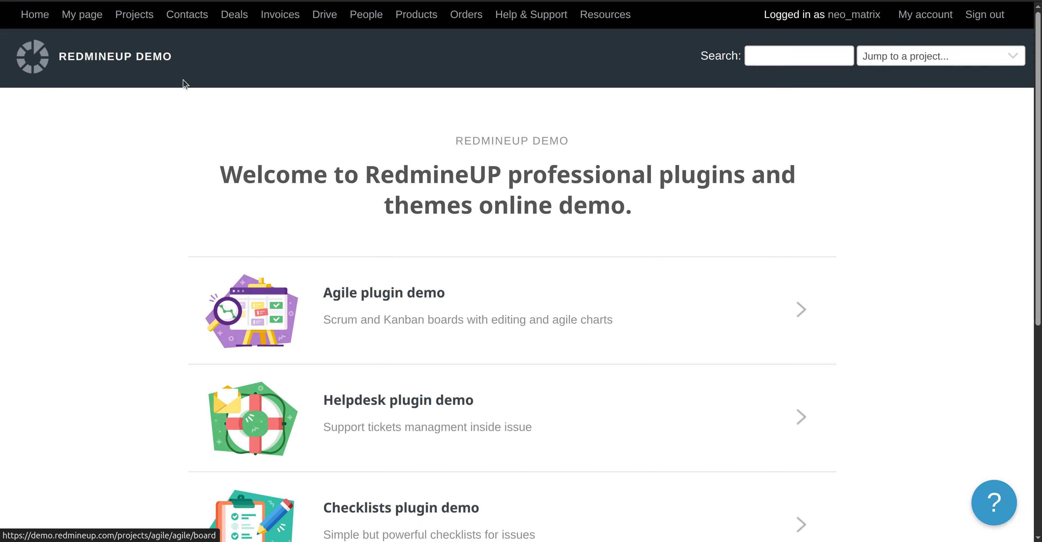
{"action": "left_click", "coordinate": [124, 16]}
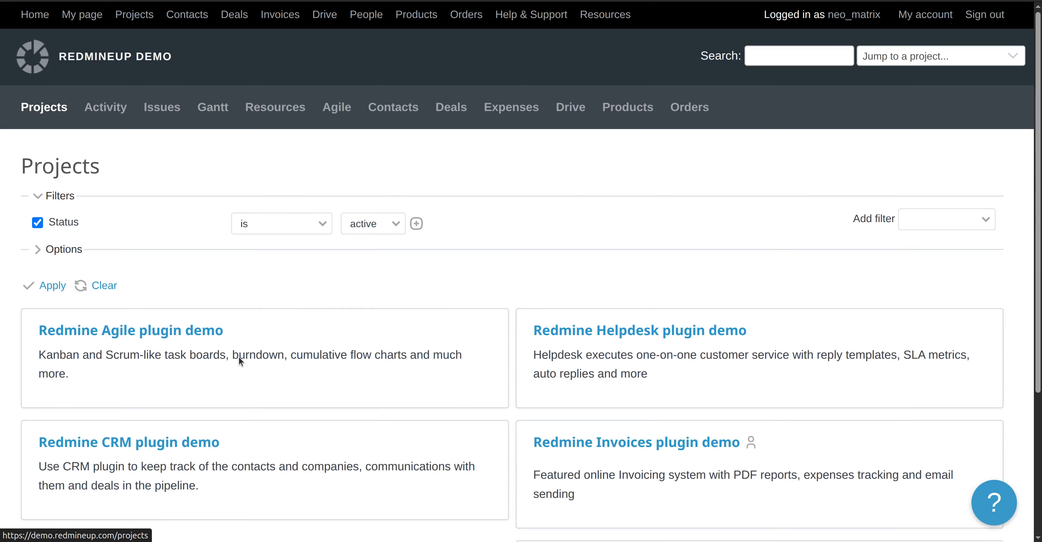
{"action": "scroll", "coordinate": [239, 358], "scroll_direction": "down", "scroll_amount": 3}
{"action": "left_click", "coordinate": [579, 308]}
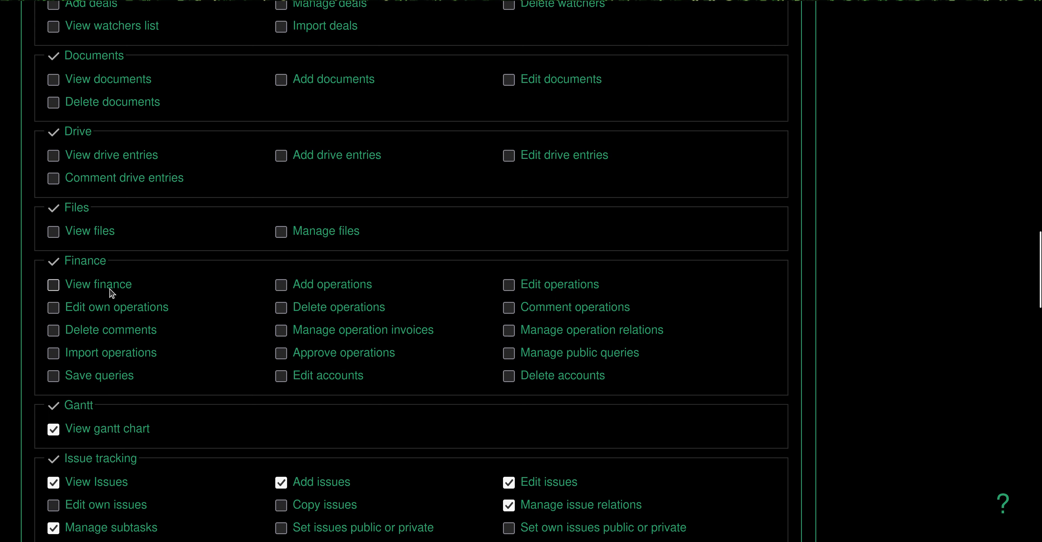
Grant the role the View finance permission and save the role.
{"action": "left_click", "coordinate": [109, 287]}
{"action": "scroll", "coordinate": [277, 267], "scroll_direction": "down", "scroll_amount": 20}
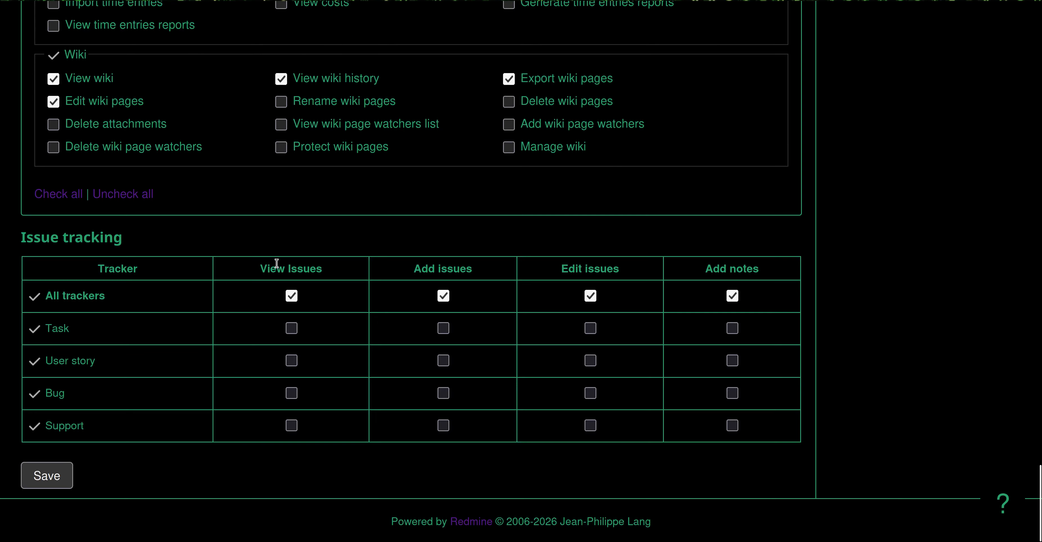
{"action": "left_click", "coordinate": [50, 473]}
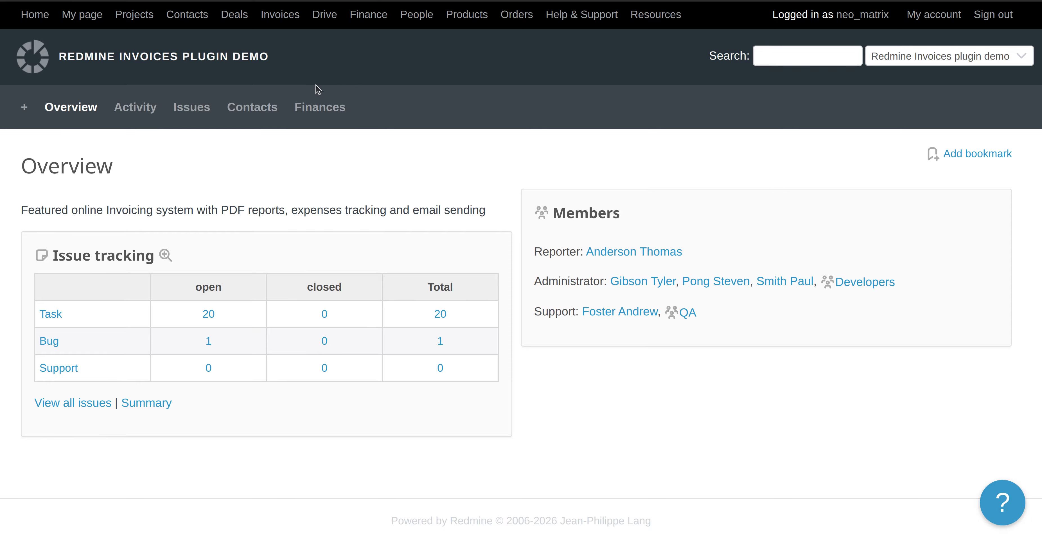
Open the project's Finances tab and look over its operations list.
{"action": "left_click", "coordinate": [331, 104]}
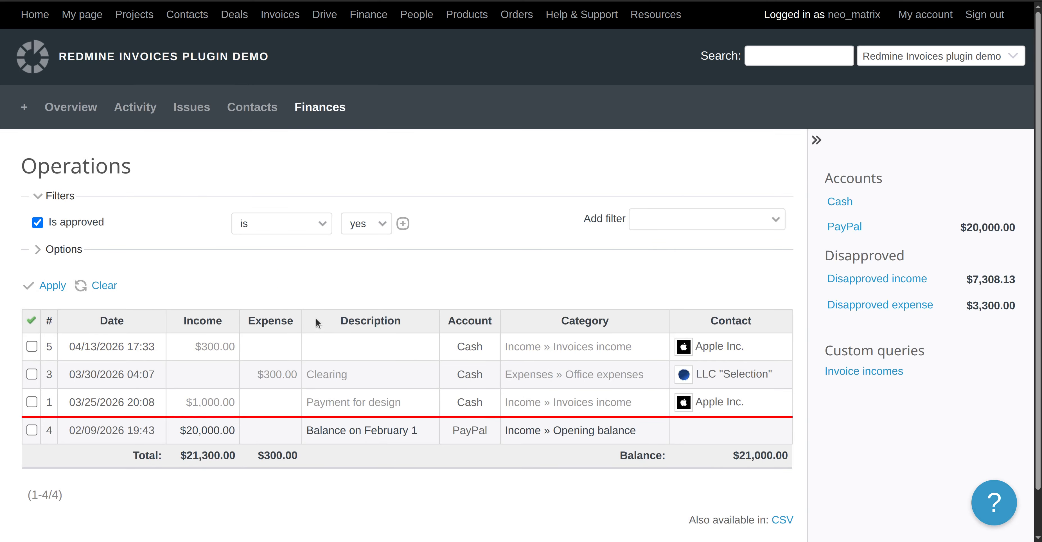
{"action": "scroll", "coordinate": [384, 365], "scroll_direction": "down", "scroll_amount": 2}
{"action": "scroll", "coordinate": [383, 366], "scroll_direction": "up", "scroll_amount": 2}
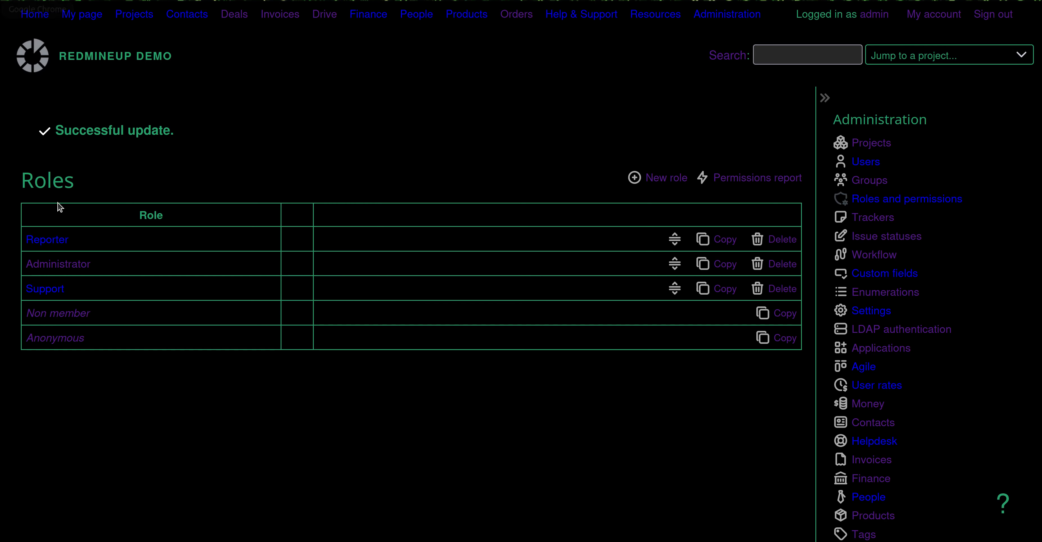
Tick Save queries under the Reporter role's Finance permissions and save the role.
{"action": "left_click", "coordinate": [56, 241]}
{"action": "key", "text": "ctrl+f"}
{"action": "type", "text": "finace"}
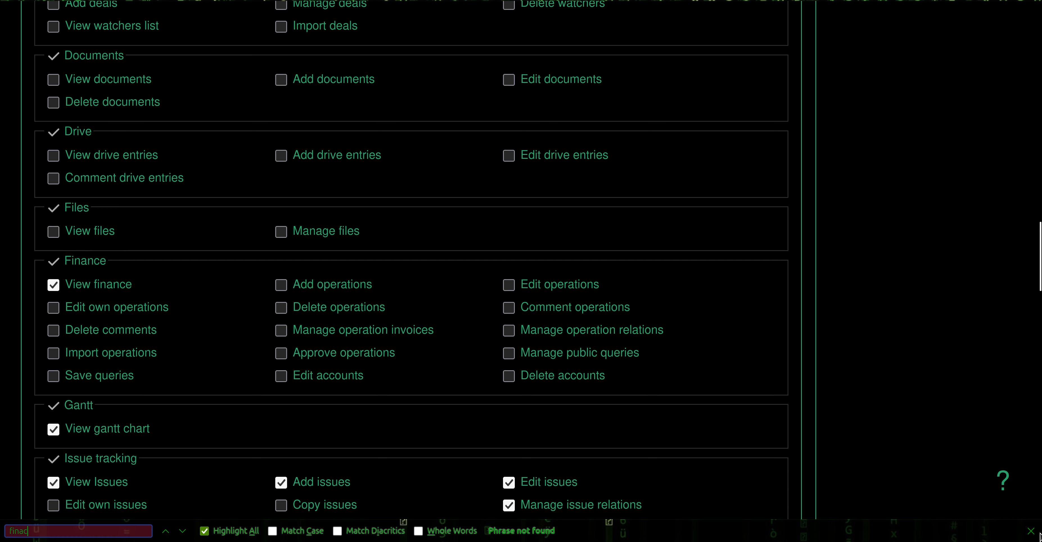
{"action": "left_click", "coordinate": [105, 376]}
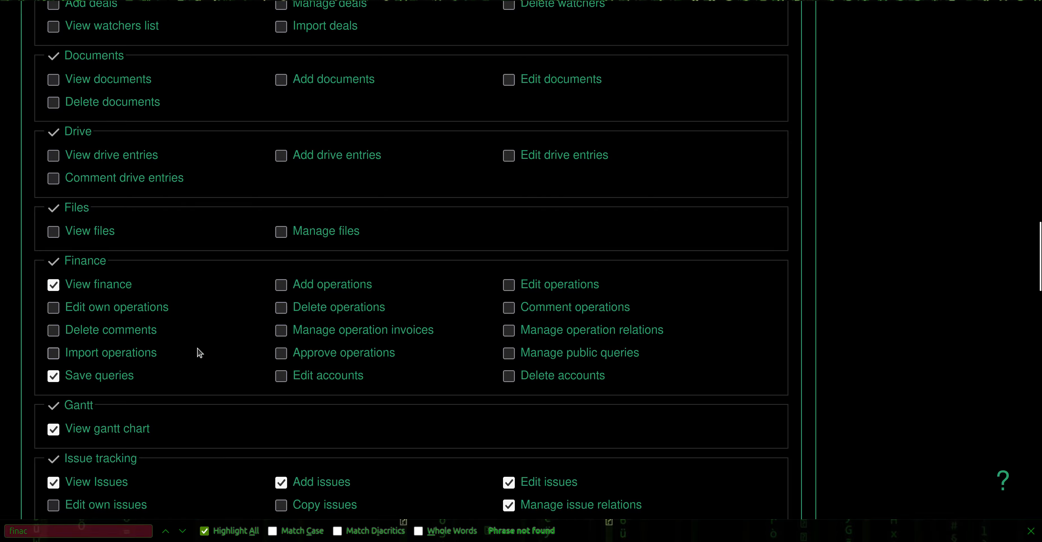
{"action": "scroll", "coordinate": [251, 358], "scroll_direction": "down", "scroll_amount": 3}
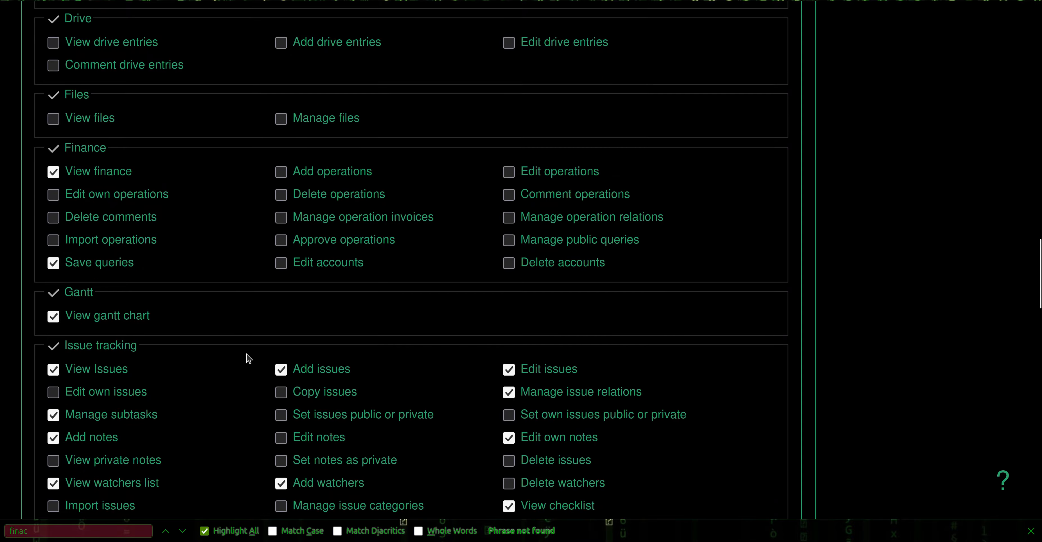
{"action": "scroll", "coordinate": [249, 358], "scroll_direction": "down", "scroll_amount": 20}
{"action": "left_click", "coordinate": [64, 459]}
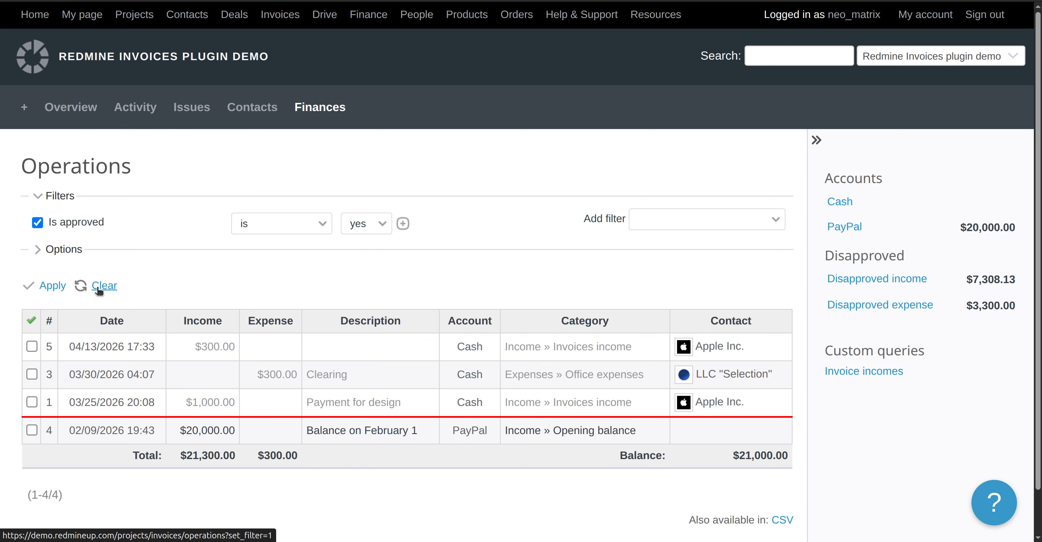
Clear the operations list to reload it with the new query permission.
{"action": "left_click", "coordinate": [157, 323]}
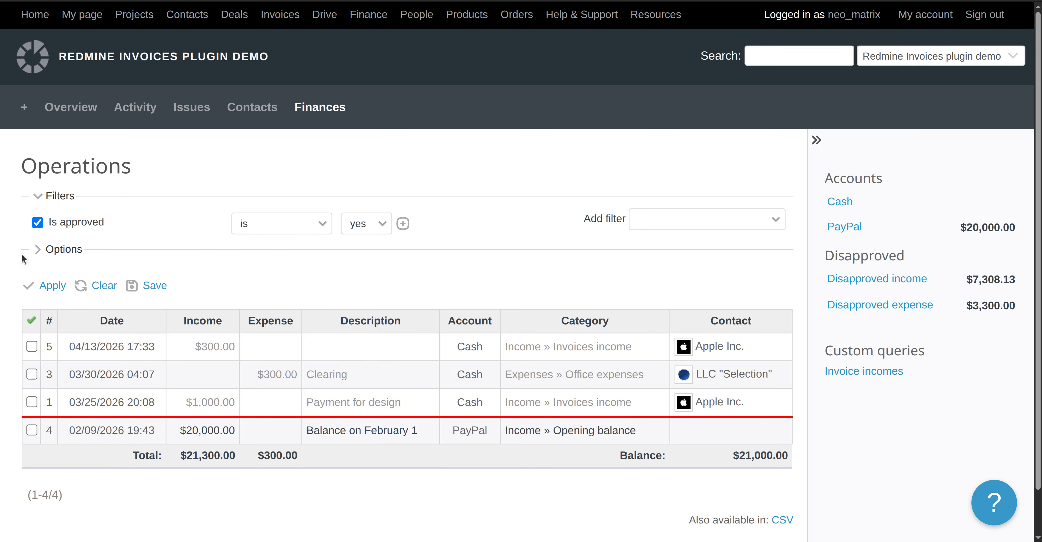
Move all available columns, including Is approved, Currency, Author and contact city, into the table and apply.
{"action": "left_click", "coordinate": [56, 249]}
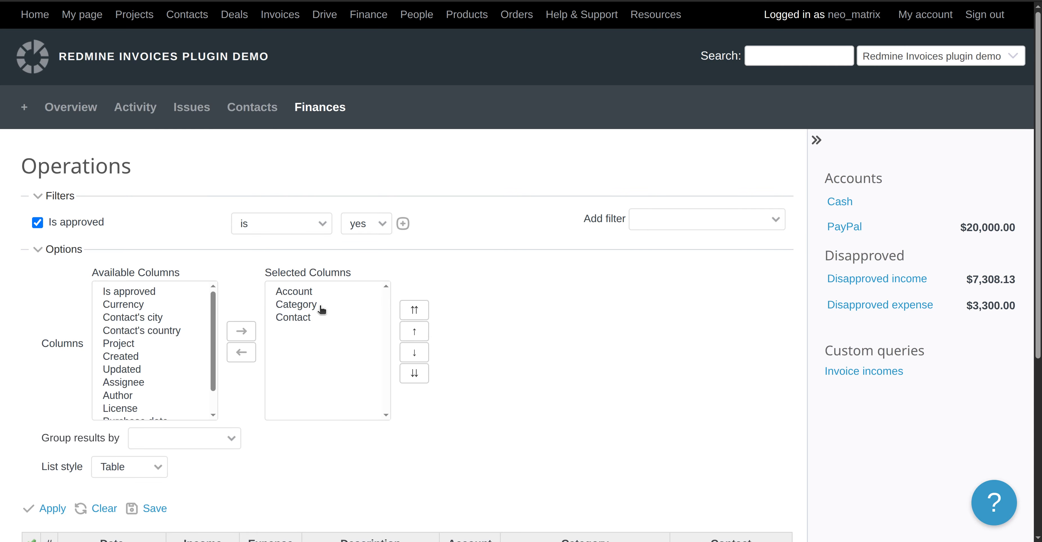
{"action": "scroll", "coordinate": [314, 316], "scroll_direction": "down", "scroll_amount": 5}
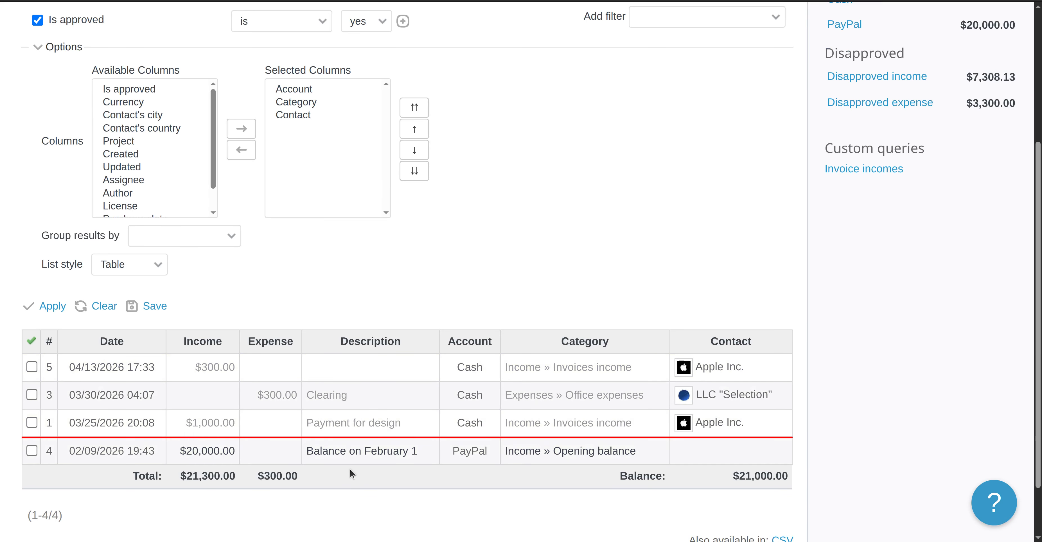
{"action": "left_click", "coordinate": [157, 142]}
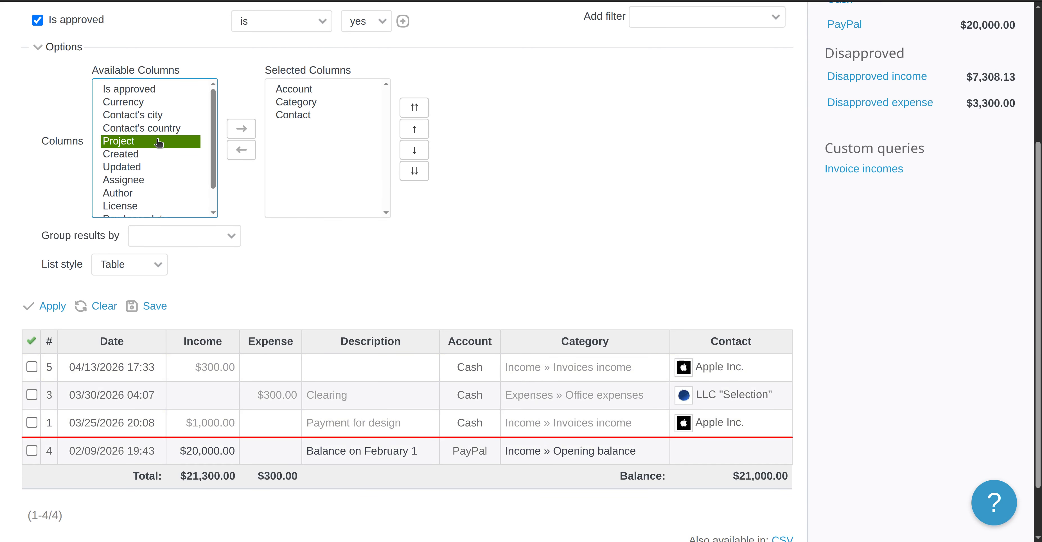
{"action": "key", "text": "ctrl+a"}
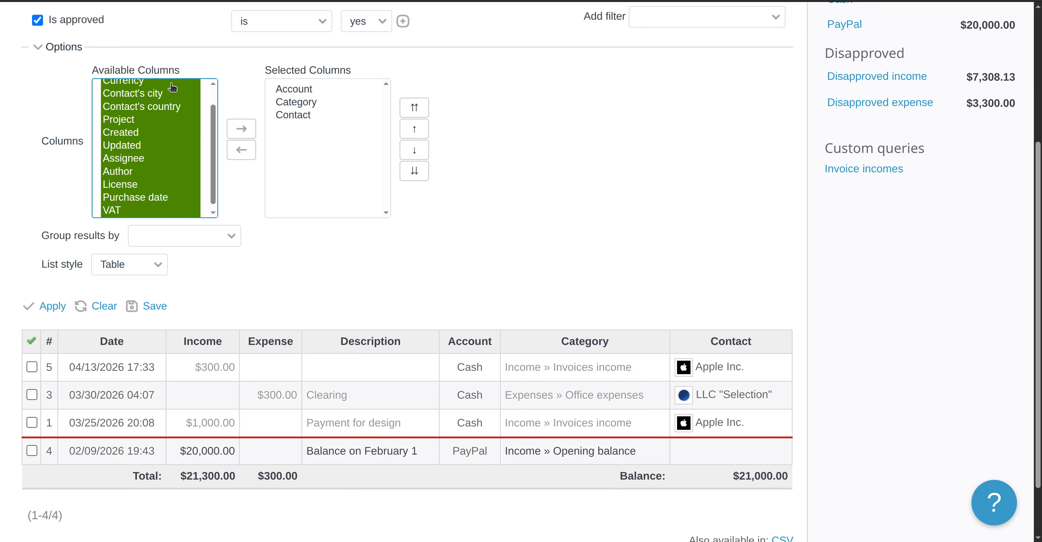
{"action": "left_click", "coordinate": [241, 129]}
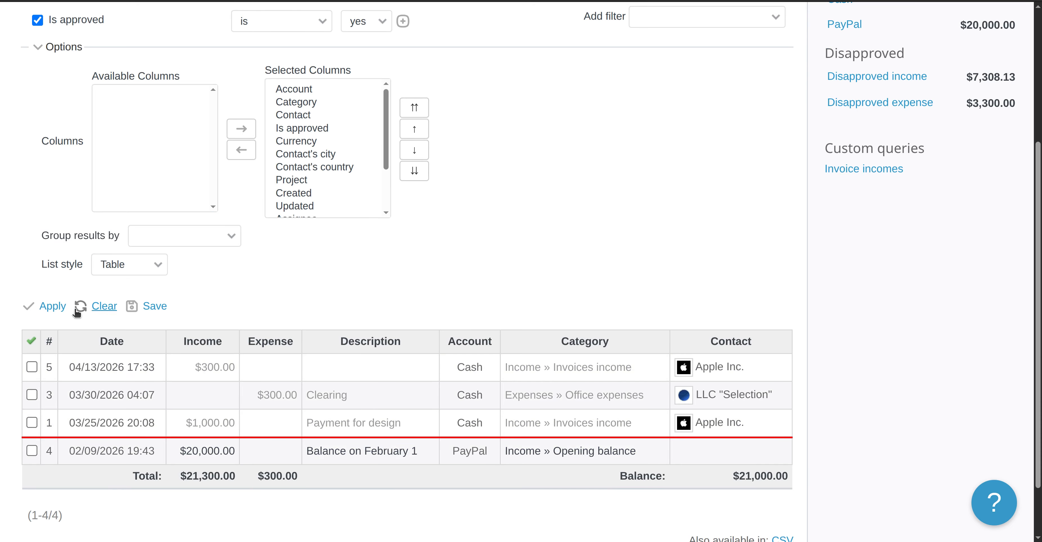
{"action": "left_click", "coordinate": [28, 307]}
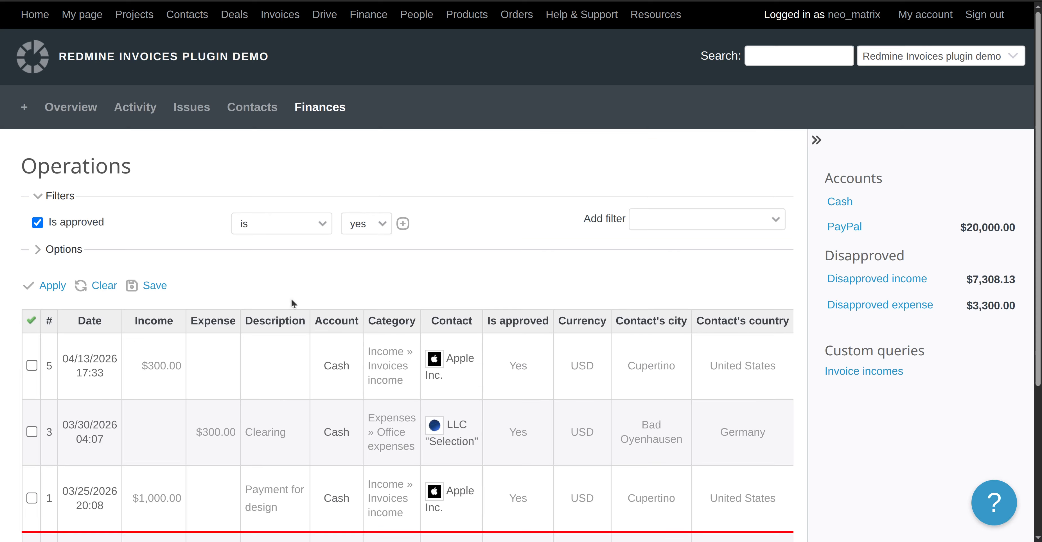
{"action": "scroll", "coordinate": [292, 301], "scroll_direction": "down", "scroll_amount": 5}
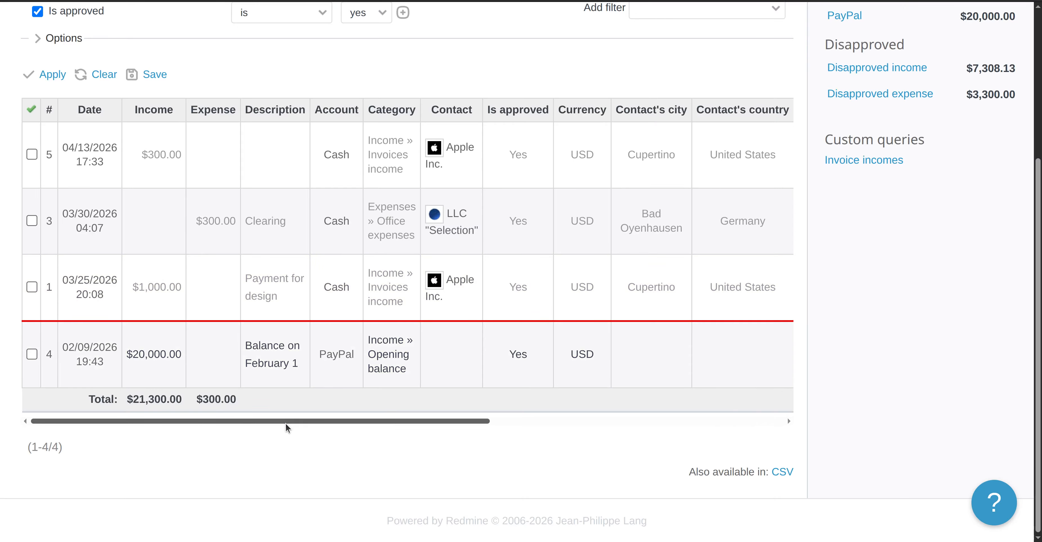
{"action": "left_click_drag", "start_coordinate": [286, 422], "coordinate": [275, 462]}
{"action": "scroll", "coordinate": [359, 519], "scroll_direction": "up", "scroll_amount": 3}
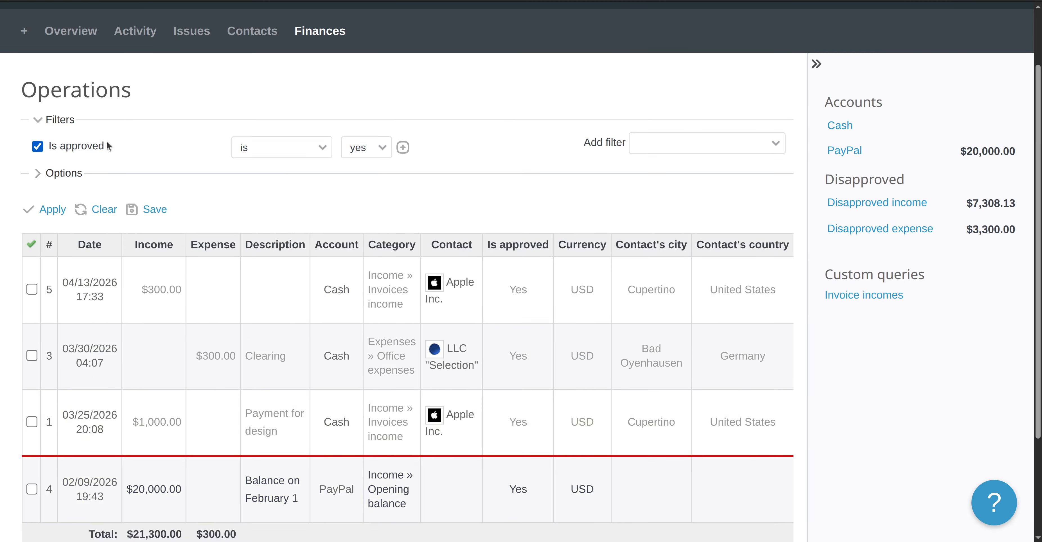
{"action": "left_click", "coordinate": [37, 147]}
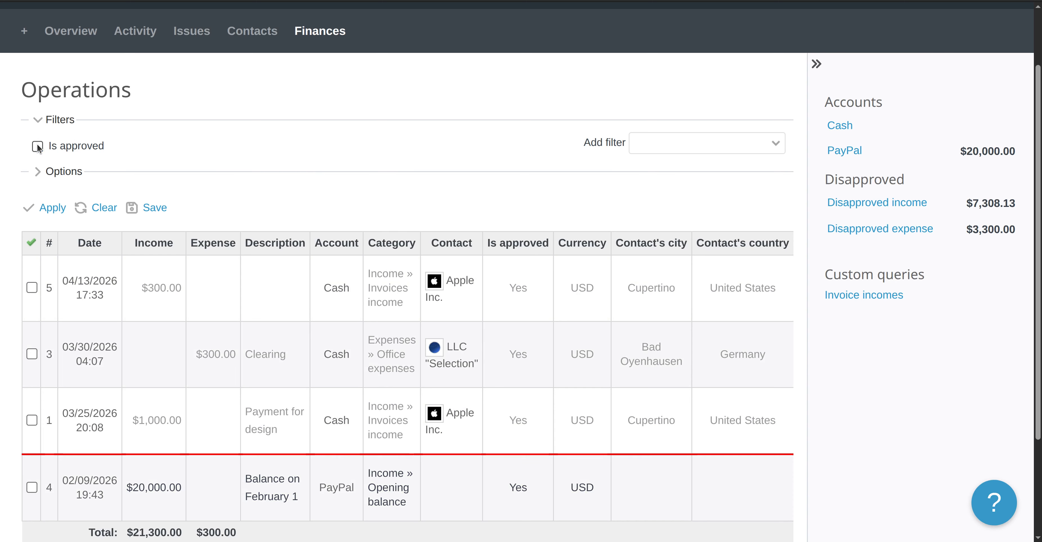
{"action": "left_click", "coordinate": [52, 208]}
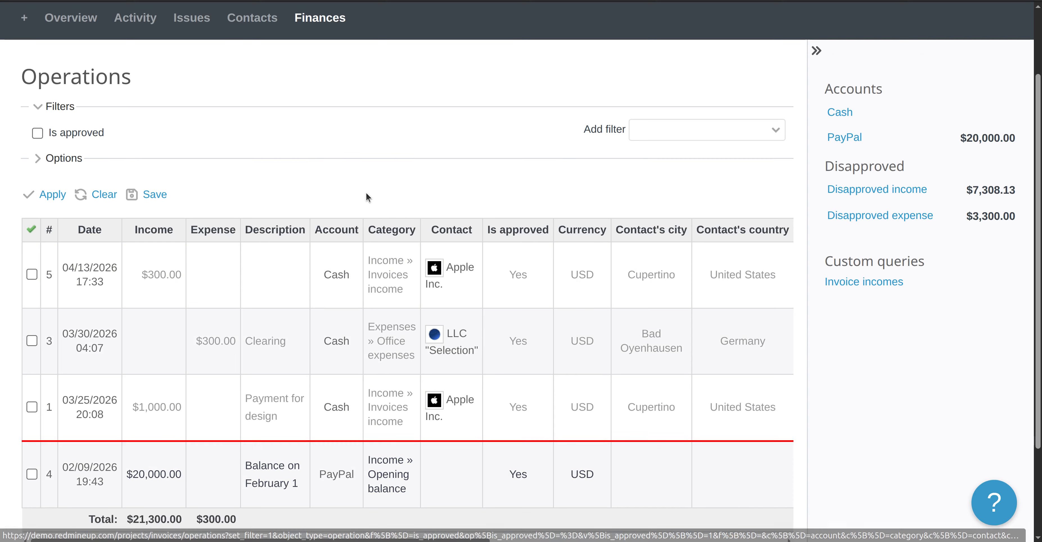
{"action": "scroll", "coordinate": [582, 161], "scroll_direction": "down", "scroll_amount": 3}
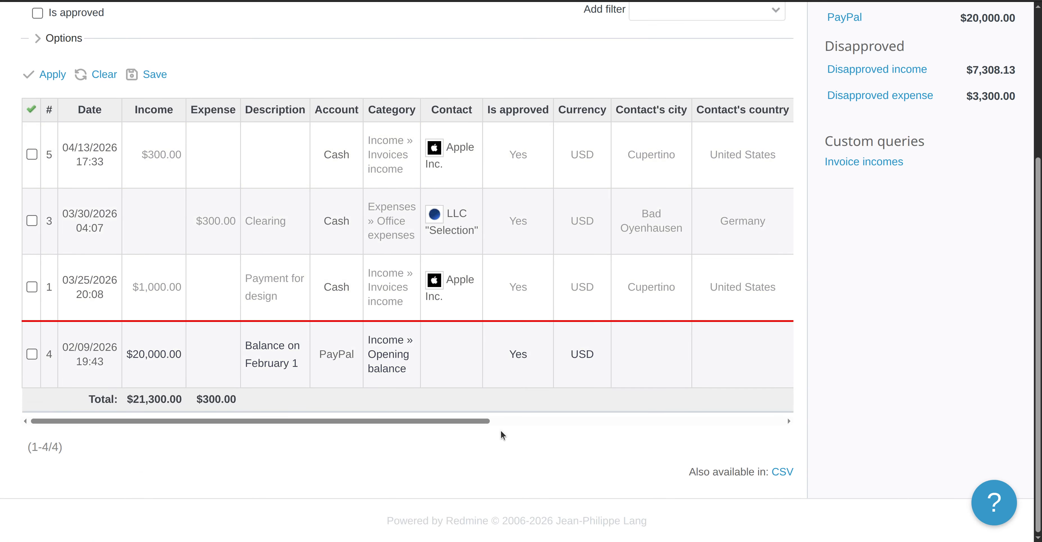
{"action": "scroll", "coordinate": [232, 327], "scroll_direction": "up", "scroll_amount": 3}
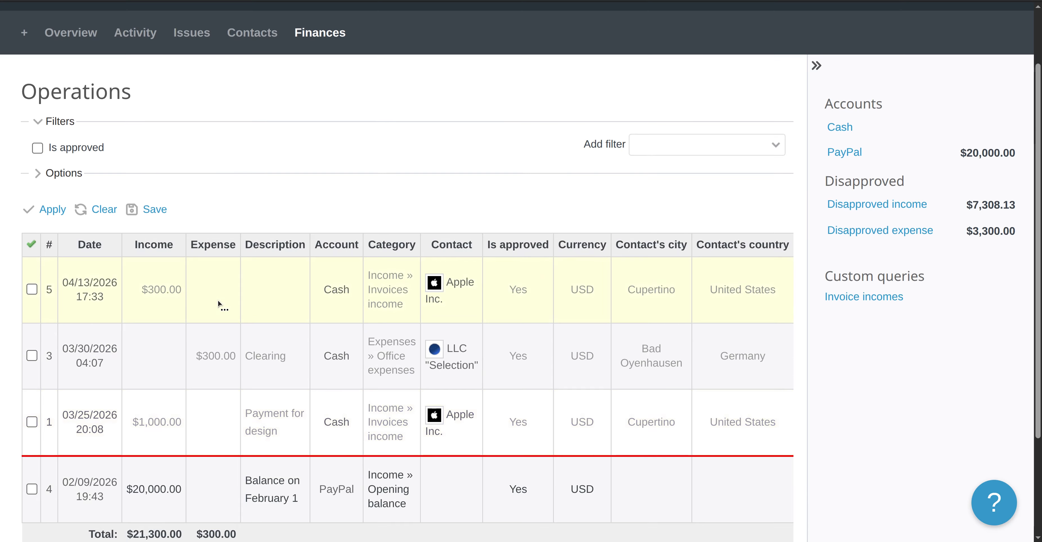
{"action": "left_click", "coordinate": [52, 209]}
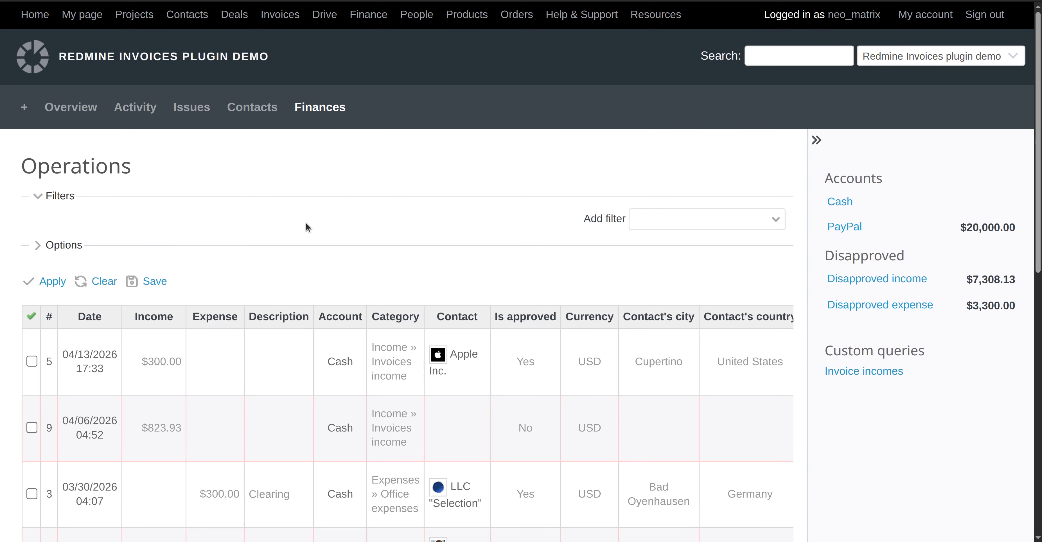
{"action": "scroll", "coordinate": [306, 226], "scroll_direction": "down", "scroll_amount": 8}
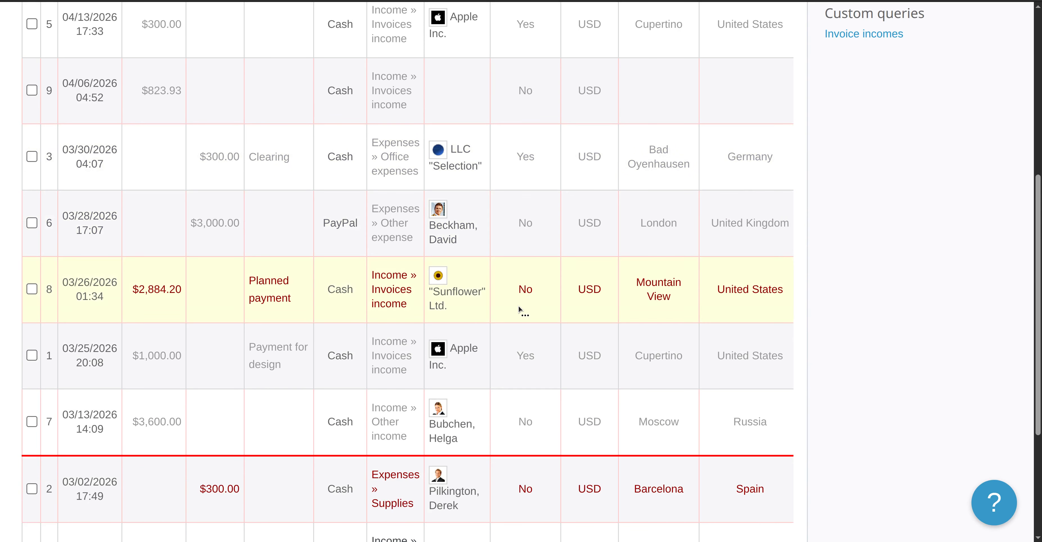
{"action": "scroll", "coordinate": [519, 305], "scroll_direction": "down", "scroll_amount": 5}
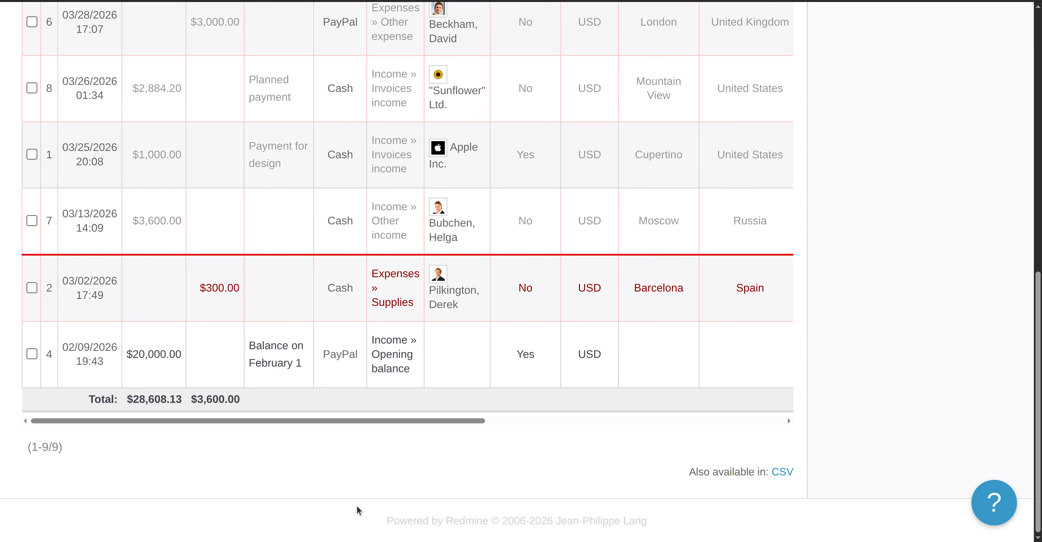
{"action": "scroll", "coordinate": [363, 501], "scroll_direction": "up", "scroll_amount": 13}
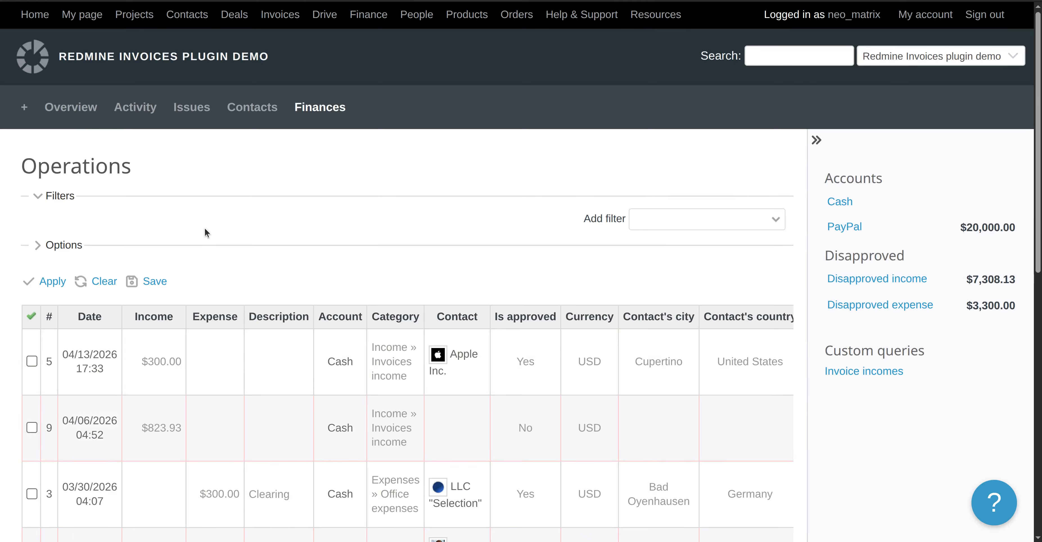
Save the view as query 'All columns and all operations available', enabled for all projects.
{"action": "left_click", "coordinate": [155, 281]}
{"action": "left_click", "coordinate": [265, 212]}
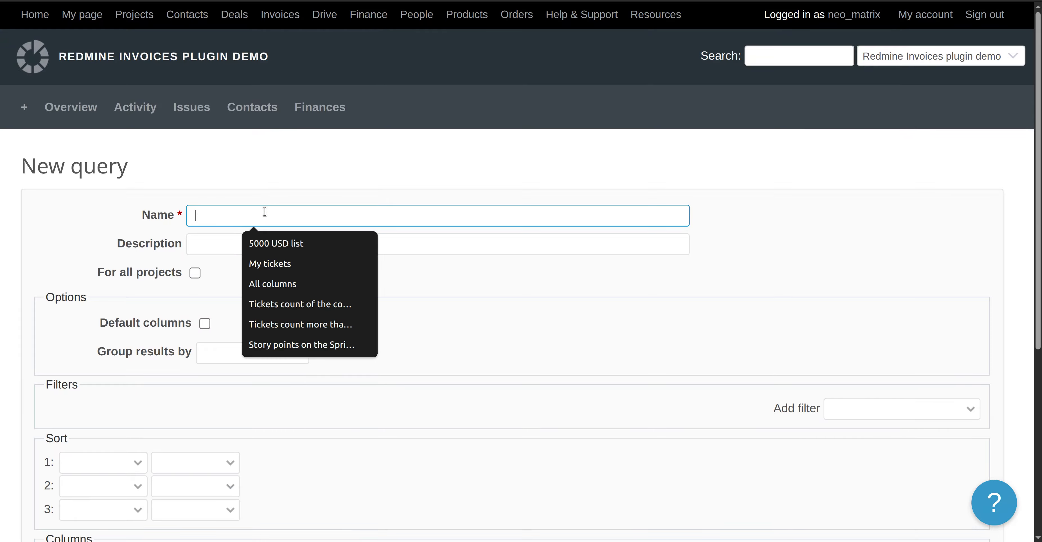
{"action": "type", "text": "All "}
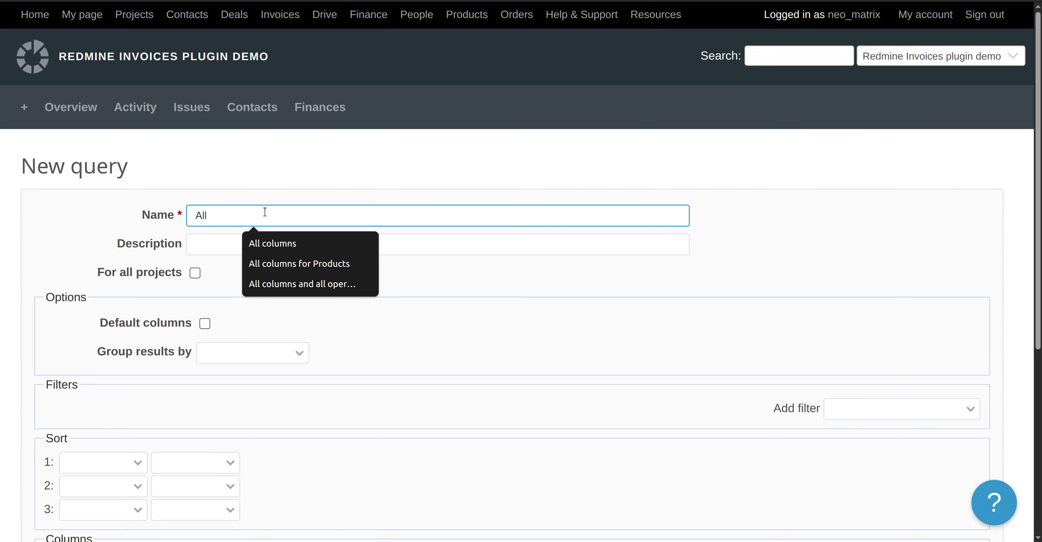
{"action": "type", "text": "columns and al"}
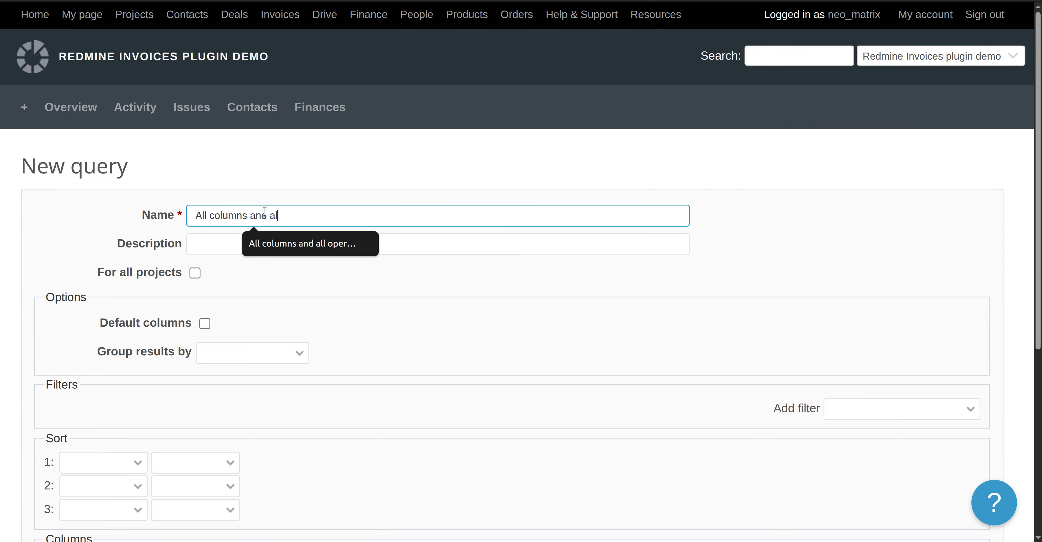
{"action": "type", "text": "l operations availa"}
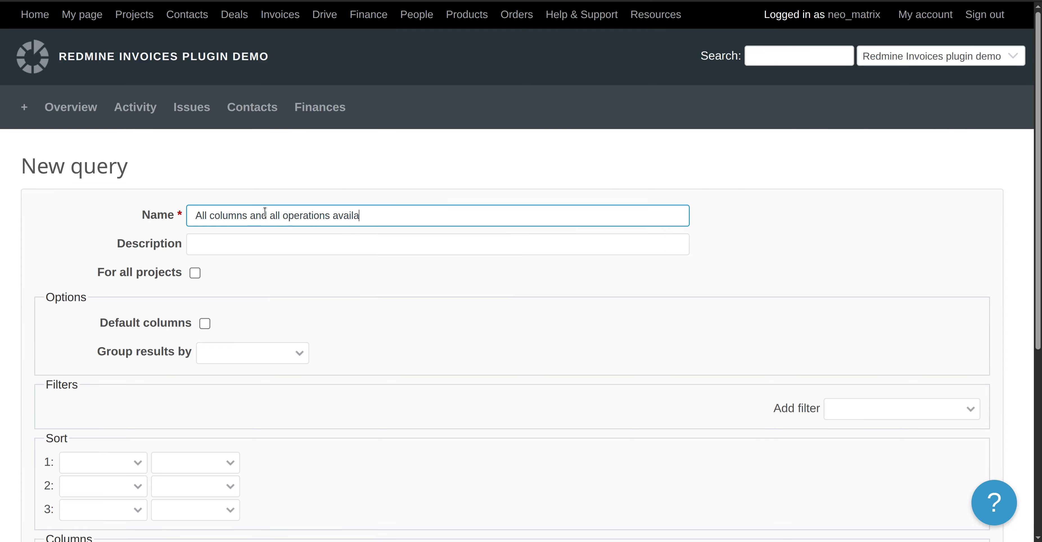
{"action": "type", "text": "ble"}
{"action": "left_click", "coordinate": [195, 273]}
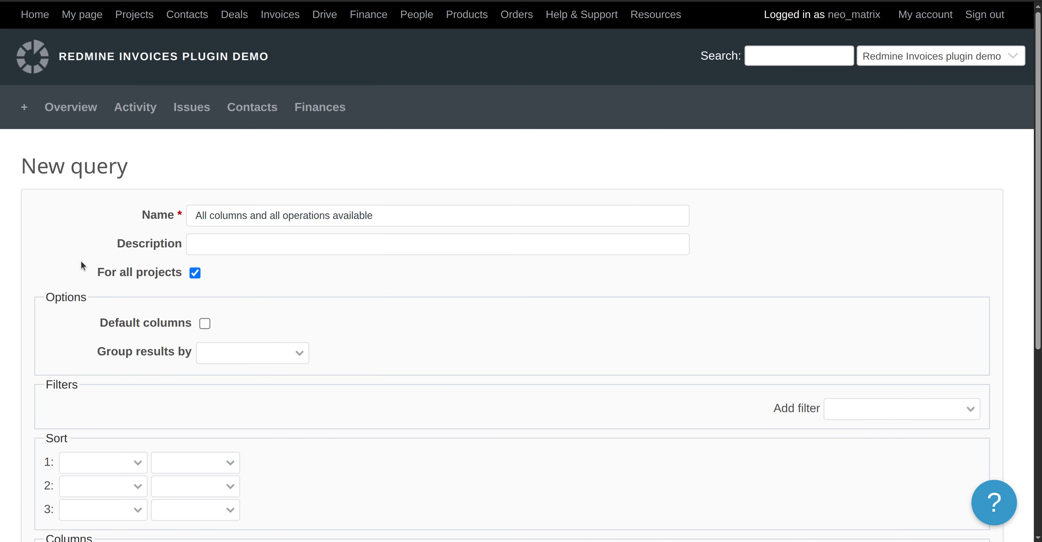
{"action": "scroll", "coordinate": [82, 265], "scroll_direction": "down", "scroll_amount": 3}
{"action": "scroll", "coordinate": [70, 409], "scroll_direction": "down", "scroll_amount": 3}
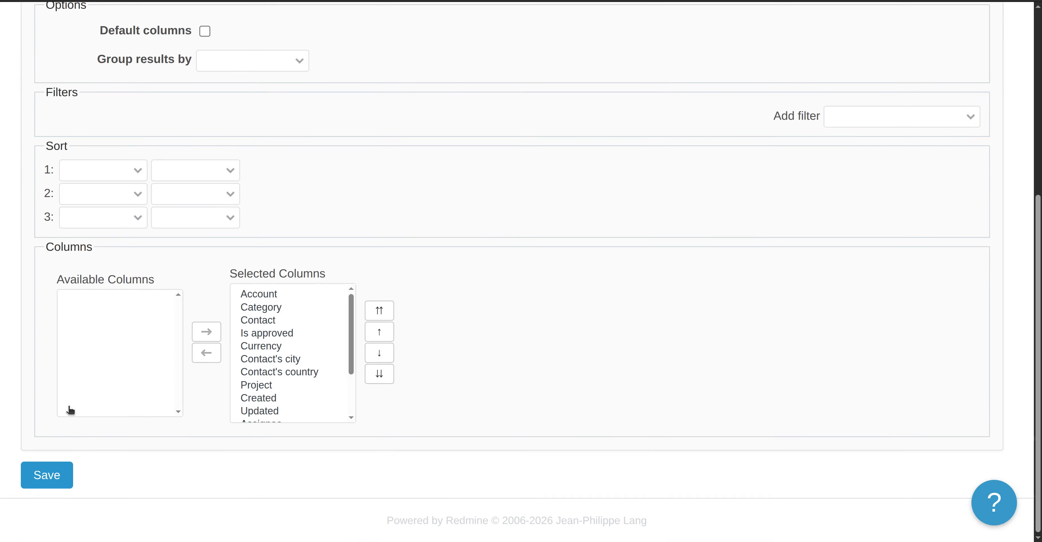
{"action": "left_click", "coordinate": [56, 476]}
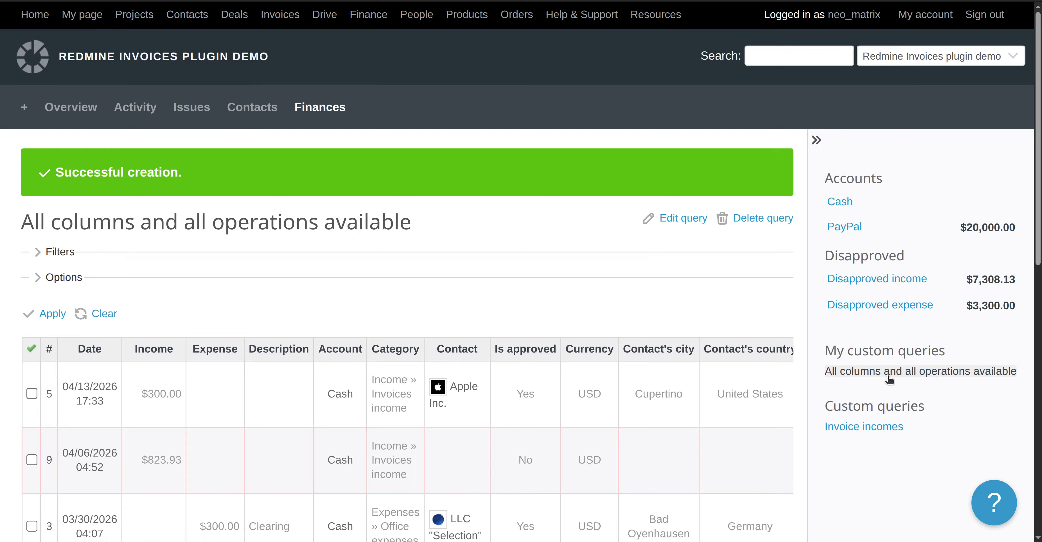
Clear the query and reopen Finances to show the 4 approved operations with standard columns.
{"action": "left_click", "coordinate": [99, 313]}
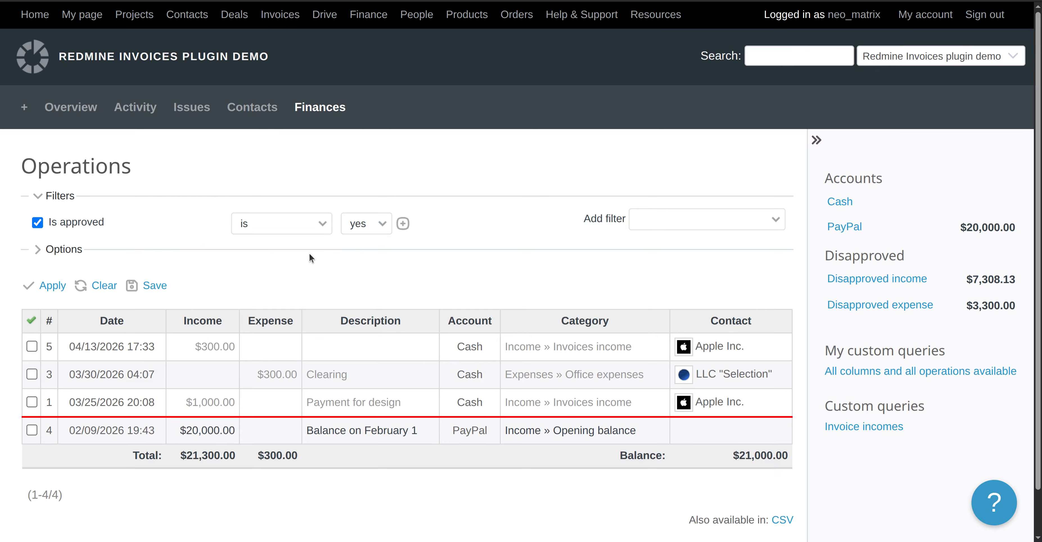
{"action": "scroll", "coordinate": [260, 272], "scroll_direction": "down", "scroll_amount": 5}
{"action": "scroll", "coordinate": [260, 272], "scroll_direction": "up", "scroll_amount": 5}
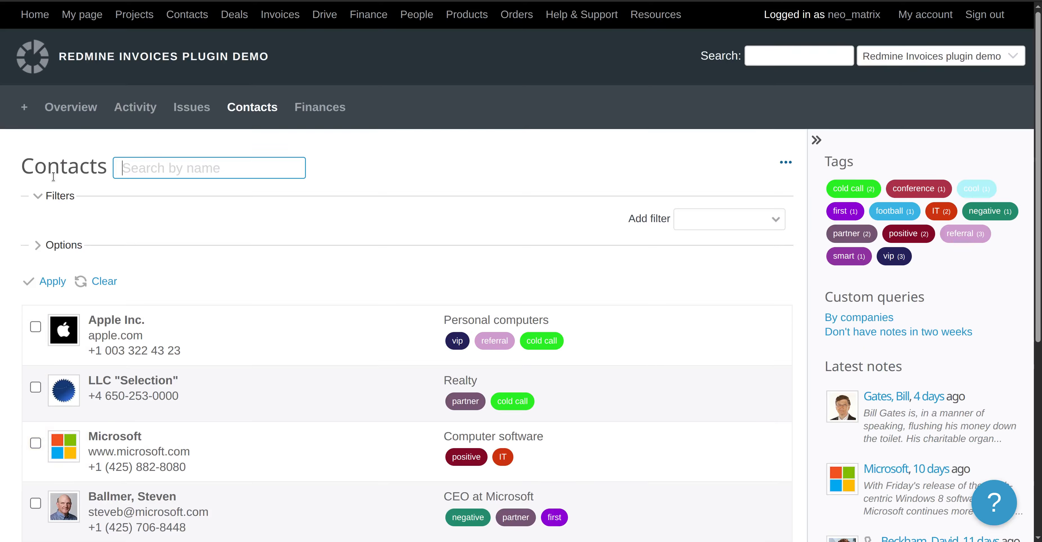
{"action": "left_click", "coordinate": [299, 109]}
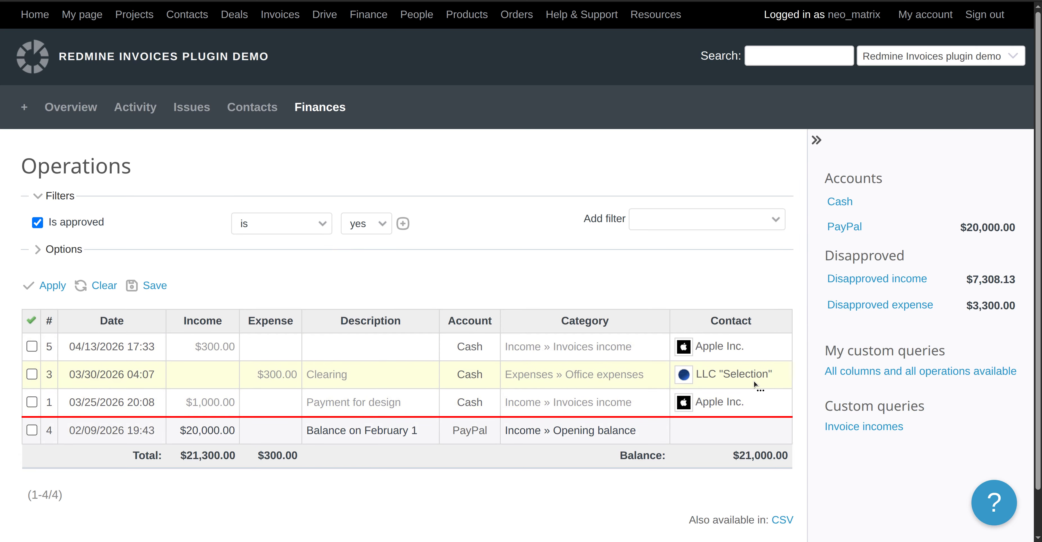
Open the 'All columns and all operations available' query and scroll through its nine operations.
{"action": "left_click", "coordinate": [877, 373]}
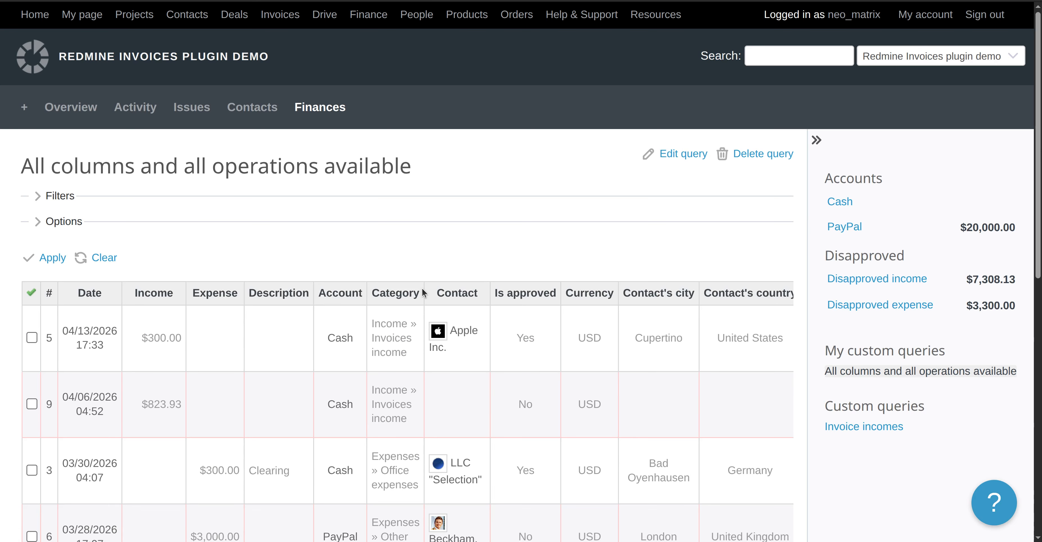
{"action": "scroll", "coordinate": [418, 340], "scroll_direction": "down", "scroll_amount": 10}
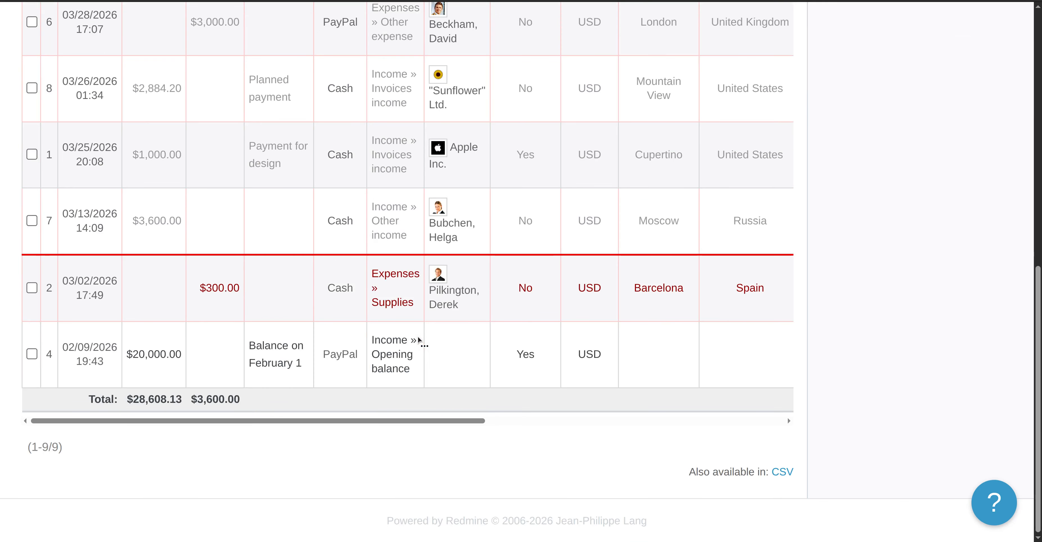
{"action": "scroll", "coordinate": [417, 340], "scroll_direction": "up", "scroll_amount": 10}
{"action": "scroll", "coordinate": [417, 340], "scroll_direction": "down", "scroll_amount": 8}
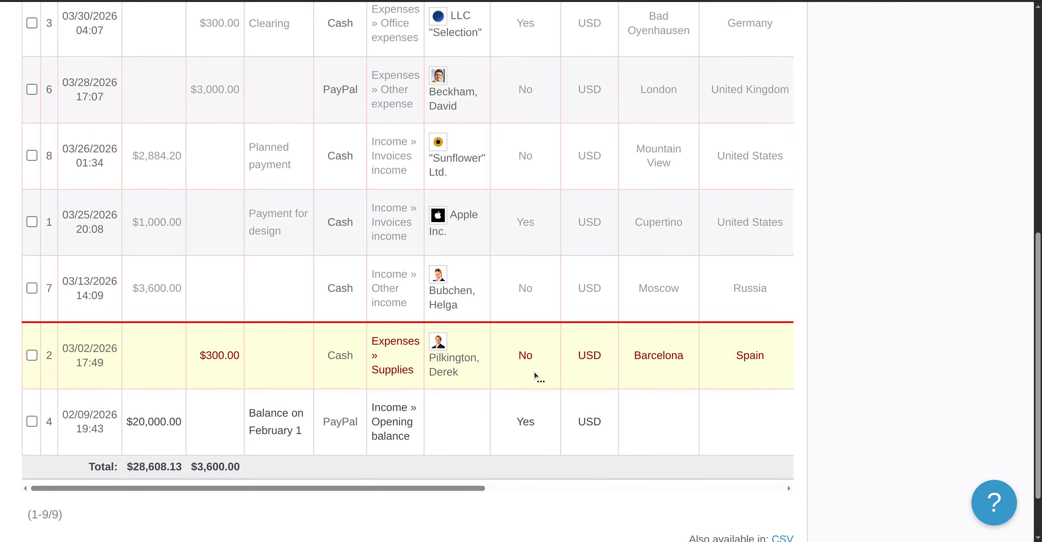
{"action": "scroll", "coordinate": [534, 371], "scroll_direction": "up", "scroll_amount": 8}
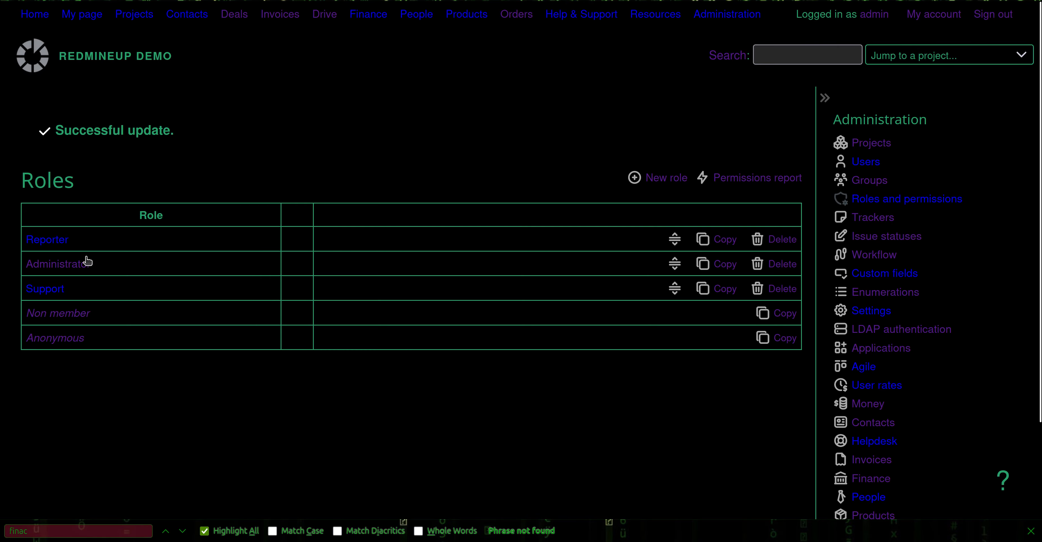
Grant the Reporter role the Finance 'Add operations' permission and save the role.
{"action": "left_click", "coordinate": [63, 241]}
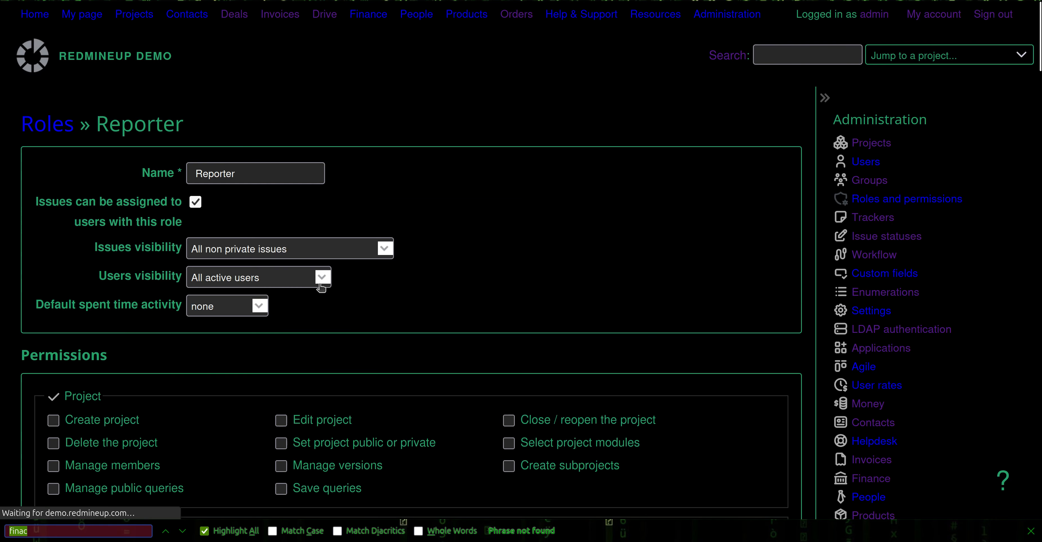
{"action": "key", "text": "ctrl+f"}
{"action": "type", "text": "Finance"}
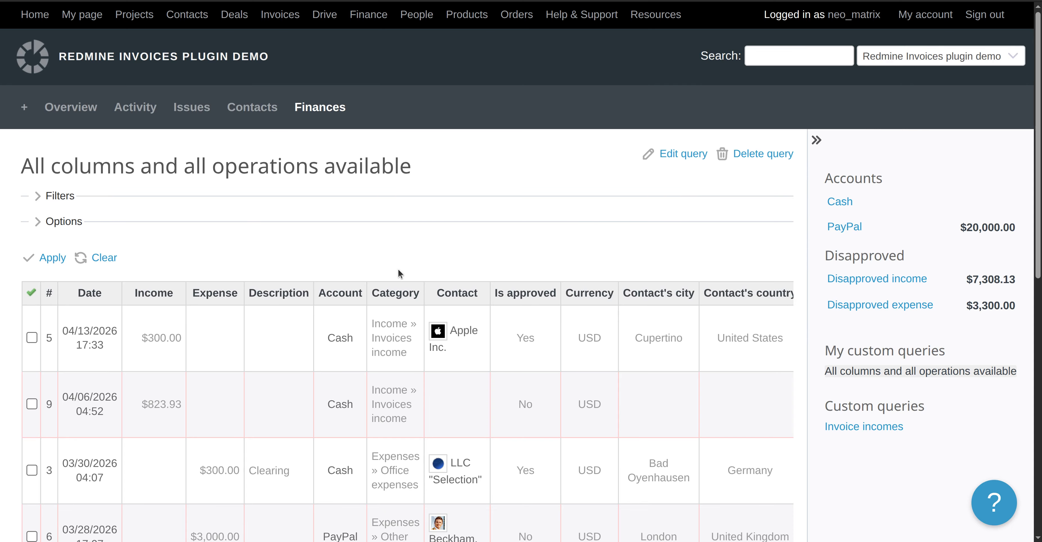
{"action": "scroll", "coordinate": [572, 296], "scroll_direction": "down", "scroll_amount": 5}
{"action": "scroll", "coordinate": [573, 297], "scroll_direction": "up", "scroll_amount": 5}
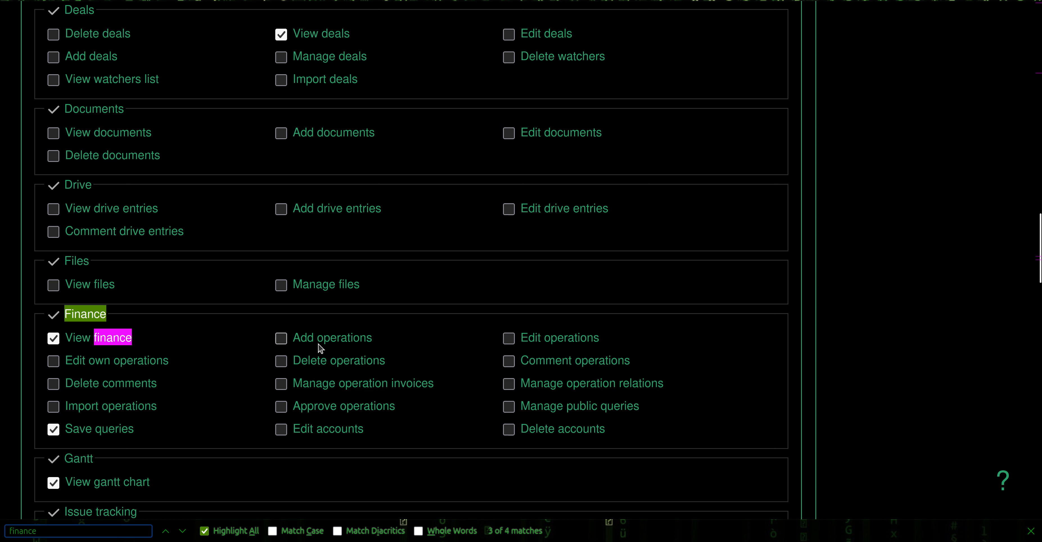
{"action": "left_click", "coordinate": [320, 347]}
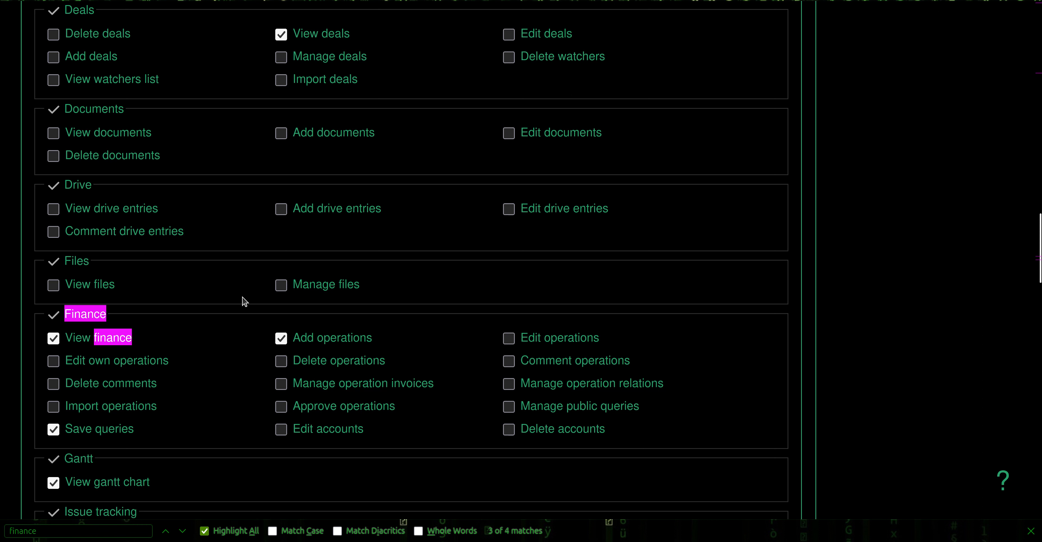
{"action": "scroll", "coordinate": [245, 300], "scroll_direction": "down", "scroll_amount": 20}
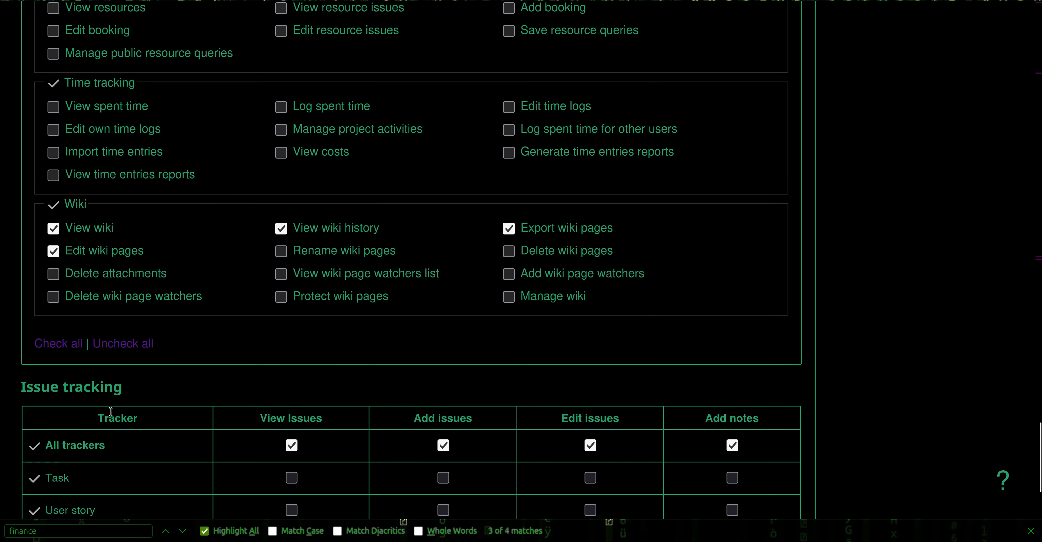
{"action": "left_click", "coordinate": [49, 442]}
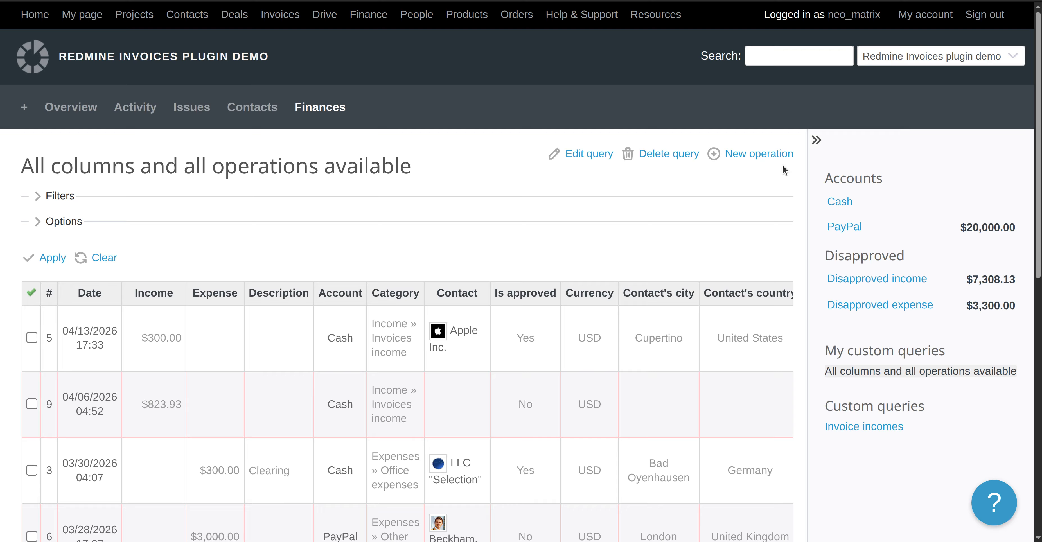
Create a new operation for a Microsoft contact with amount 80000 and description 'This is a testing new operation.'.
{"action": "left_click", "coordinate": [741, 158]}
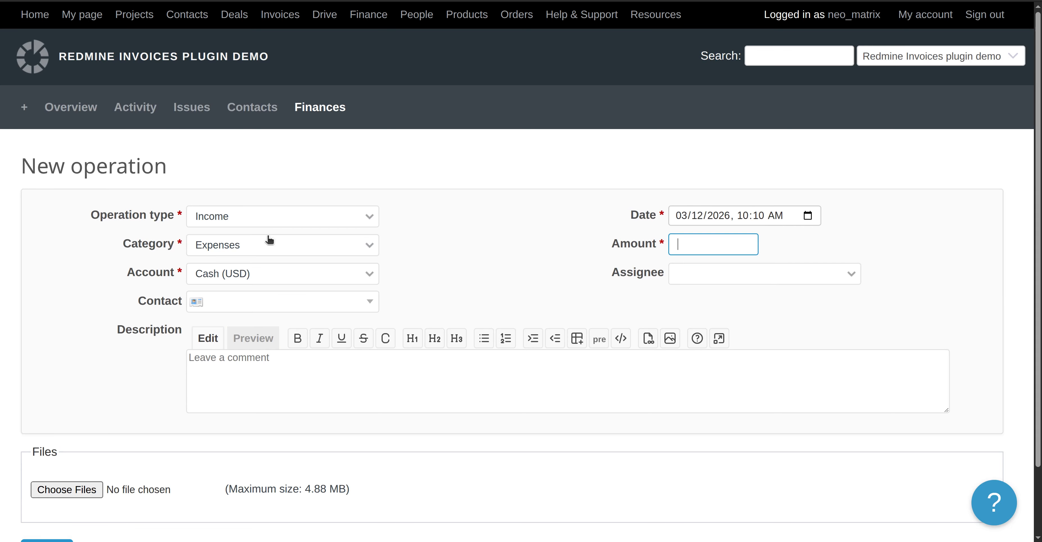
{"action": "left_click", "coordinate": [263, 304]}
{"action": "scroll", "coordinate": [272, 426], "scroll_direction": "down", "scroll_amount": 2}
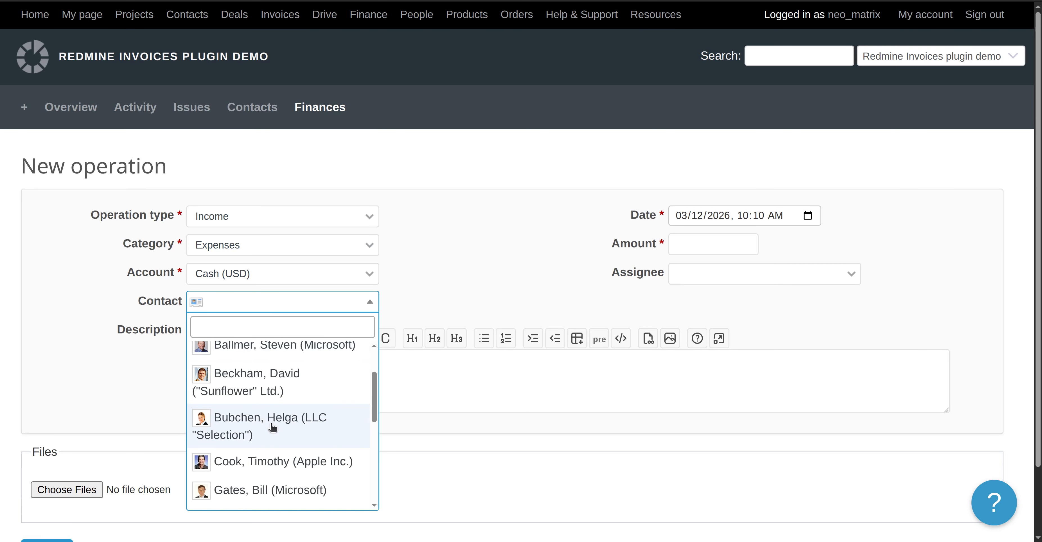
{"action": "left_click", "coordinate": [293, 338]}
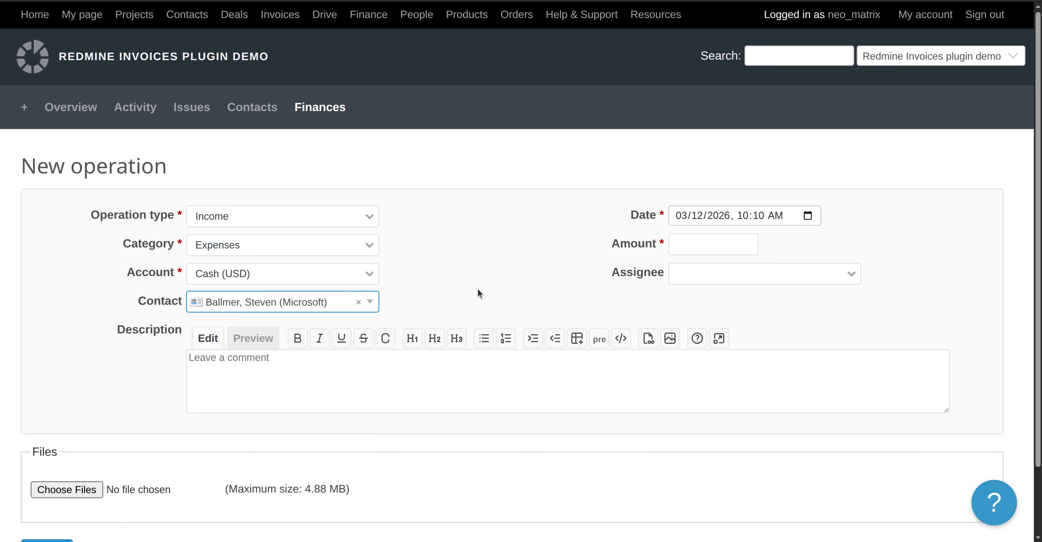
{"action": "left_click", "coordinate": [702, 248]}
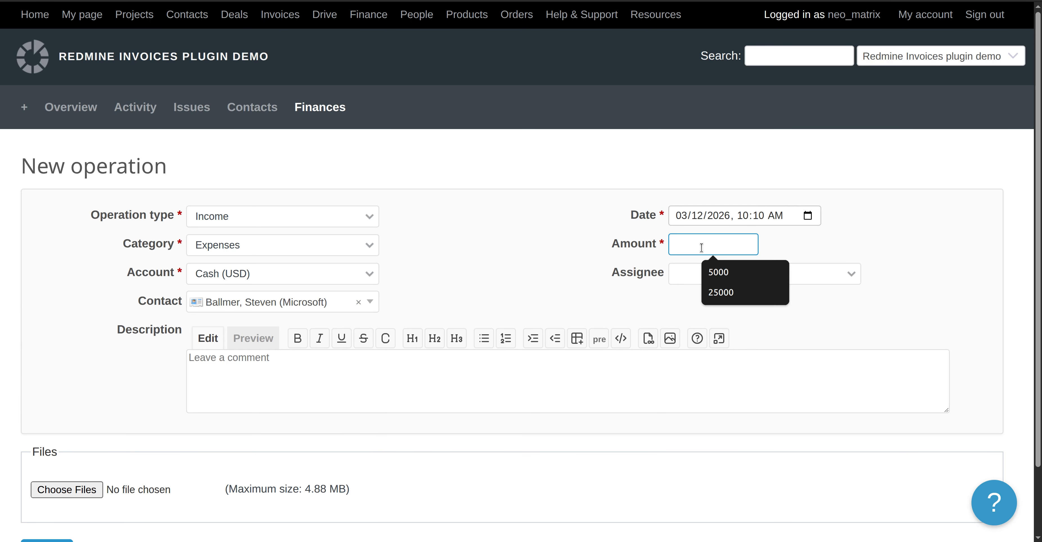
{"action": "type", "text": "80000"}
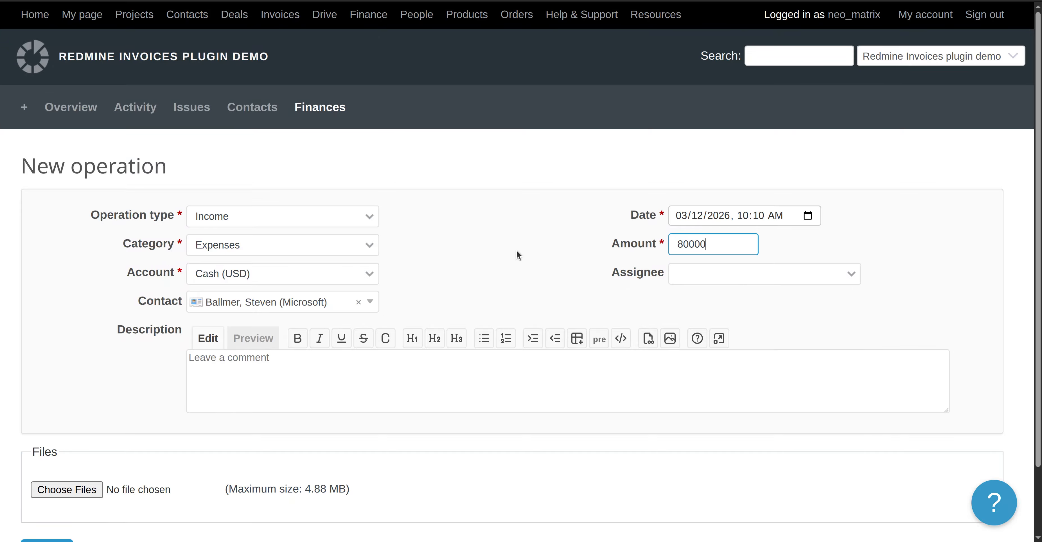
{"action": "left_click", "coordinate": [477, 261]}
{"action": "scroll", "coordinate": [478, 312], "scroll_direction": "down", "scroll_amount": 2}
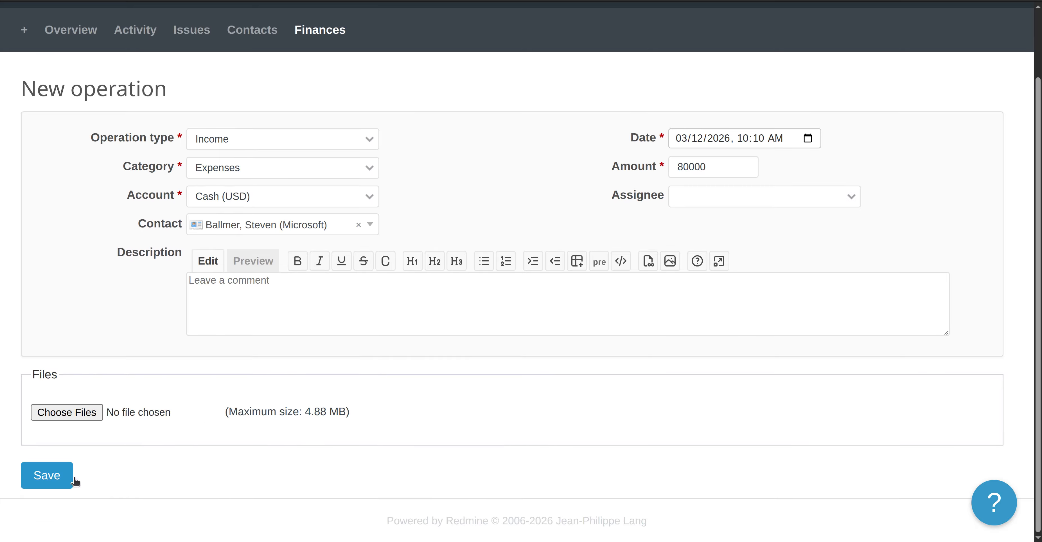
{"action": "left_click", "coordinate": [305, 296]}
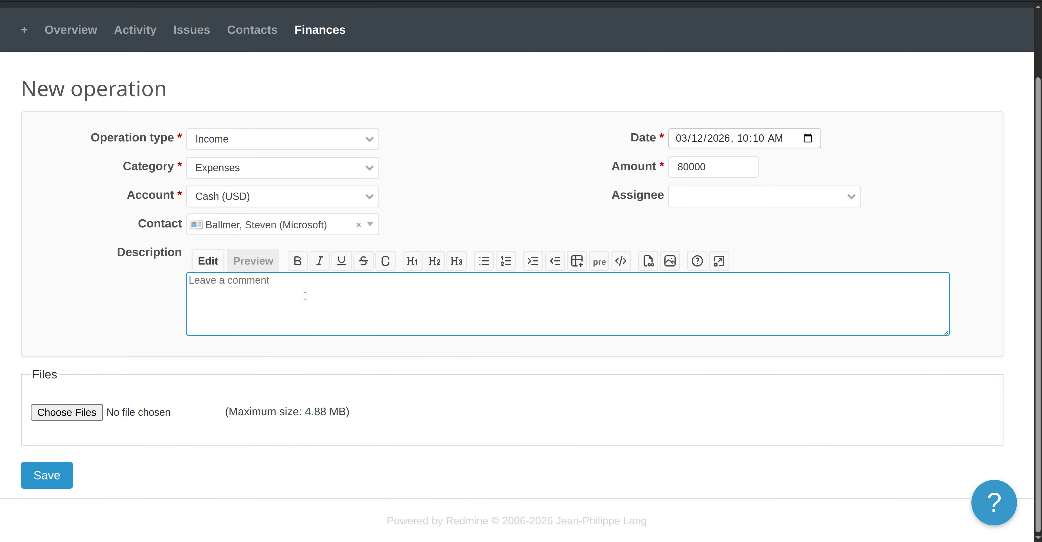
{"action": "type", "text": "This is a testing new oper"}
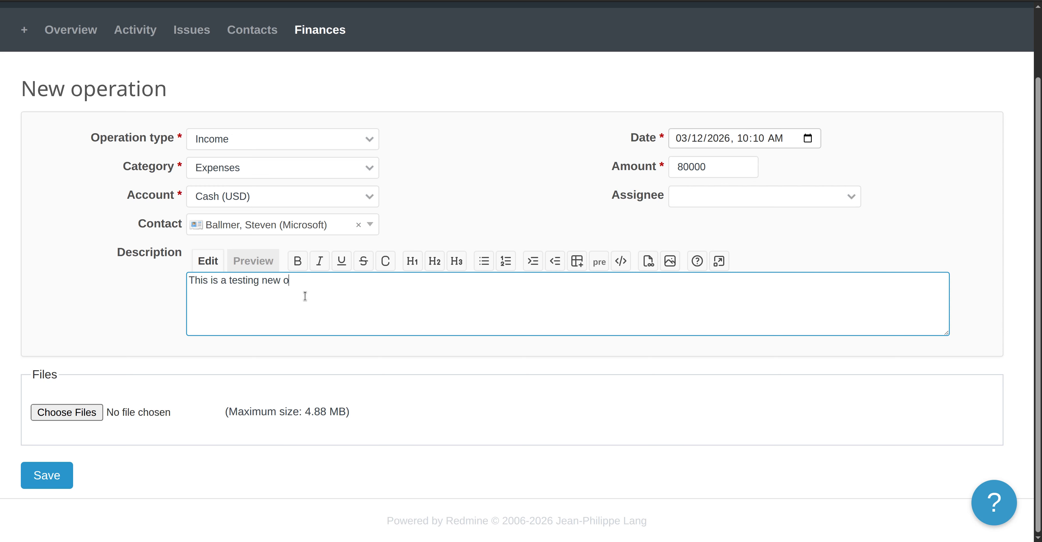
{"action": "type", "text": "ation."}
{"action": "left_click", "coordinate": [42, 476]}
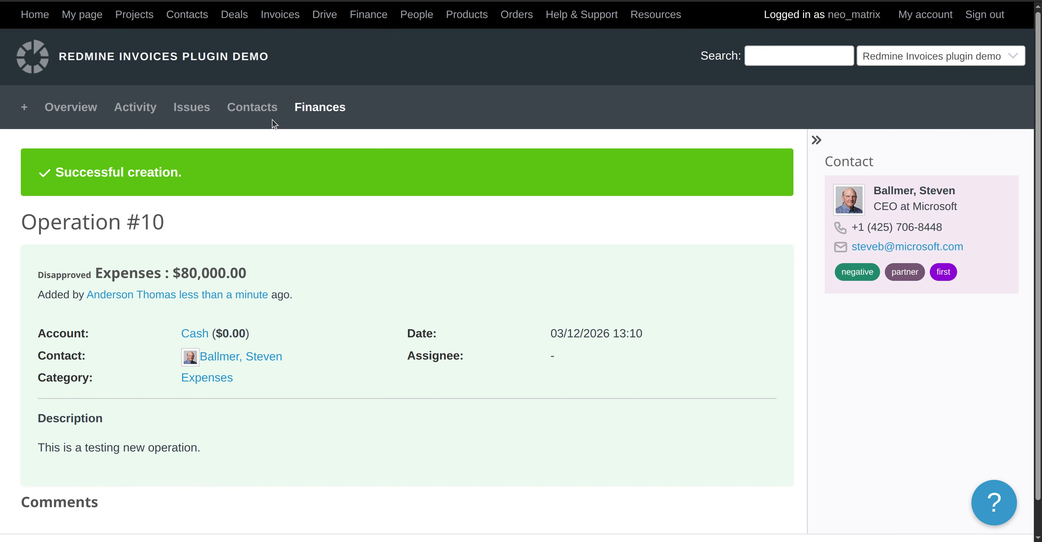
Go back to the operations list and open the details of operation #10.
{"action": "left_click", "coordinate": [335, 108]}
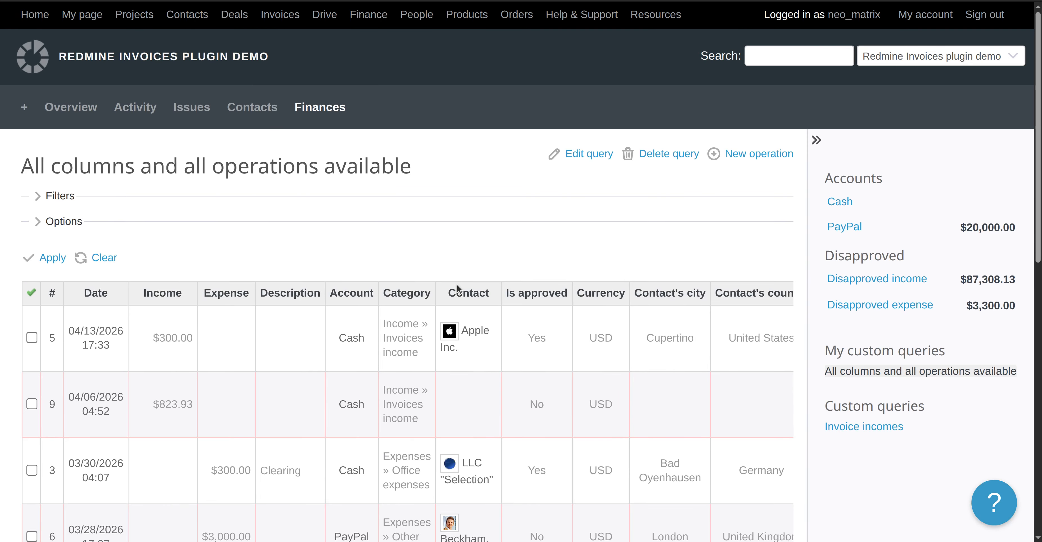
{"action": "scroll", "coordinate": [457, 283], "scroll_direction": "down", "scroll_amount": 12}
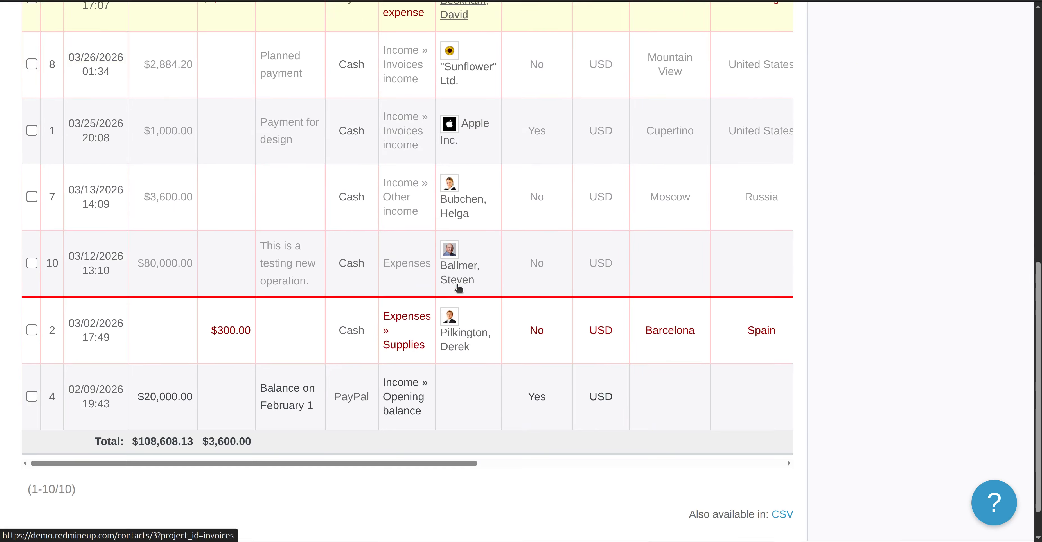
{"action": "scroll", "coordinate": [458, 288], "scroll_direction": "up", "scroll_amount": 3}
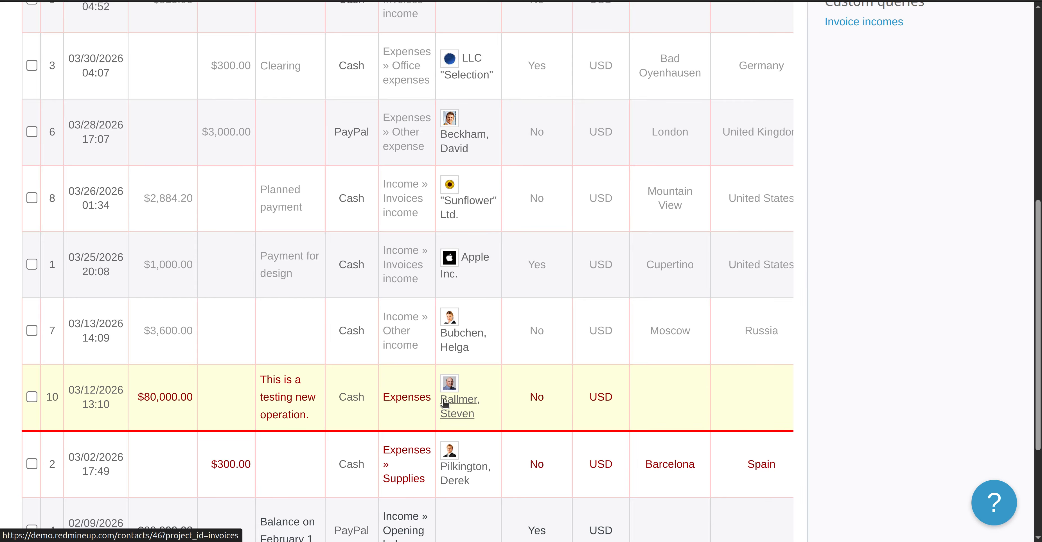
{"action": "left_click", "coordinate": [113, 394]}
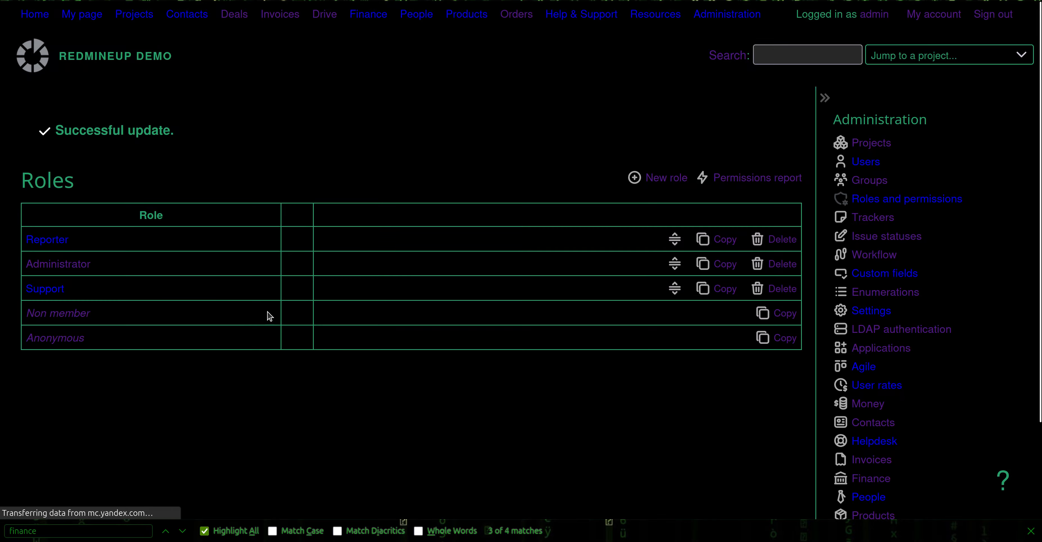
Give the Reporter role the Edit operations and Edit own operations permissions and save.
{"action": "key", "text": "ctrl+f"}
{"action": "type", "text": "finance"}
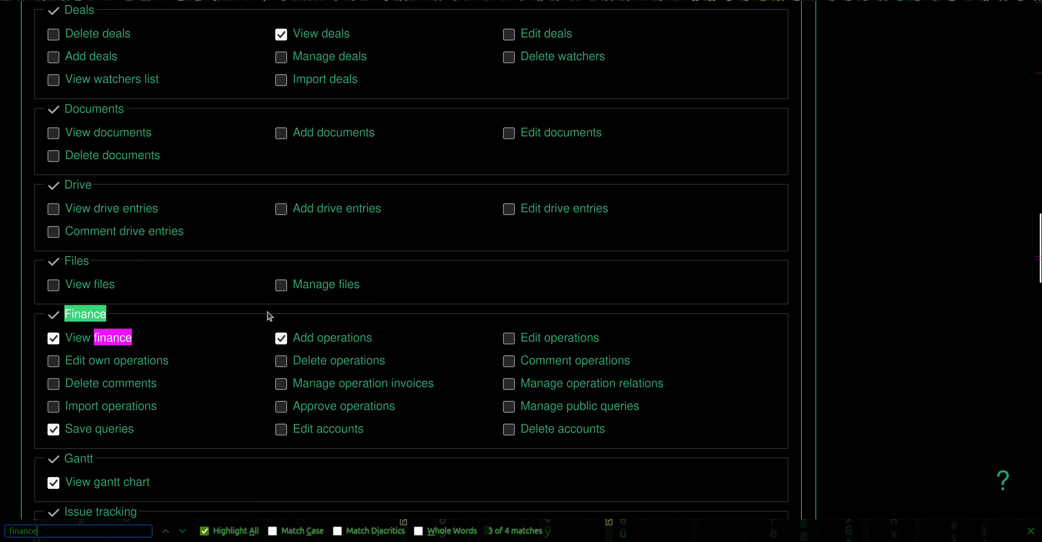
{"action": "left_click", "coordinate": [509, 340]}
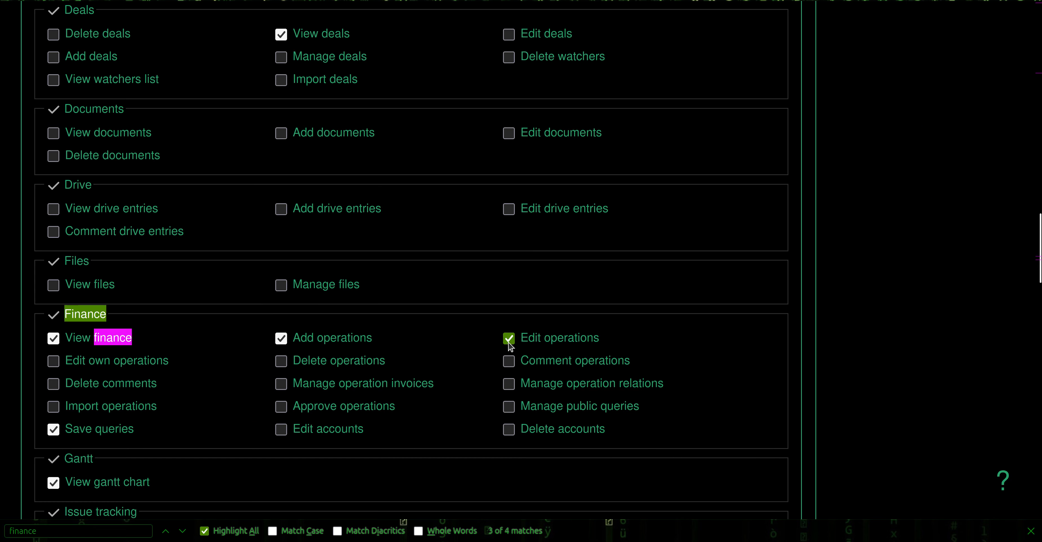
{"action": "left_click", "coordinate": [55, 364]}
{"action": "scroll", "coordinate": [210, 467], "scroll_direction": "down", "scroll_amount": 1}
{"action": "scroll", "coordinate": [210, 468], "scroll_direction": "down", "scroll_amount": 20}
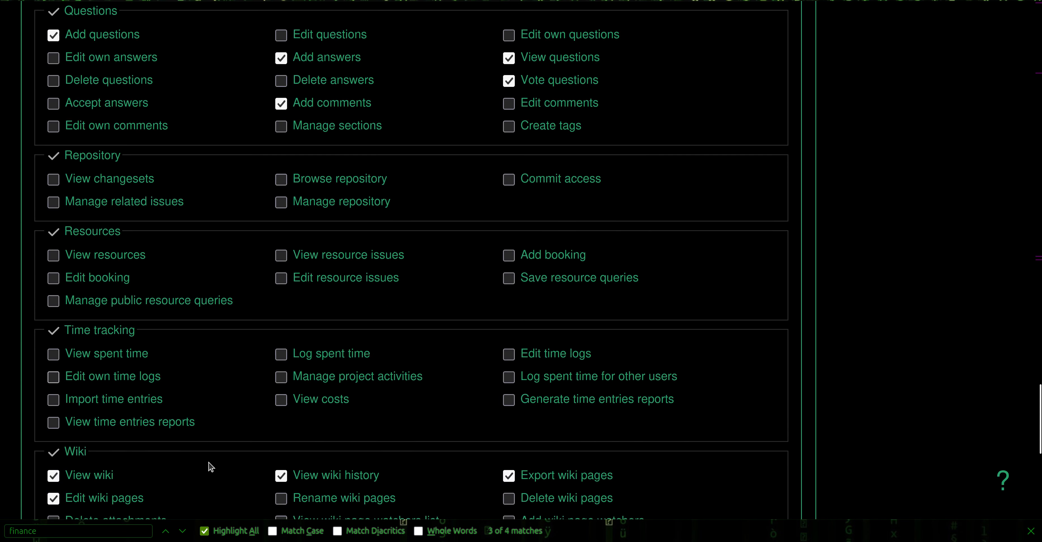
{"action": "left_click", "coordinate": [59, 450]}
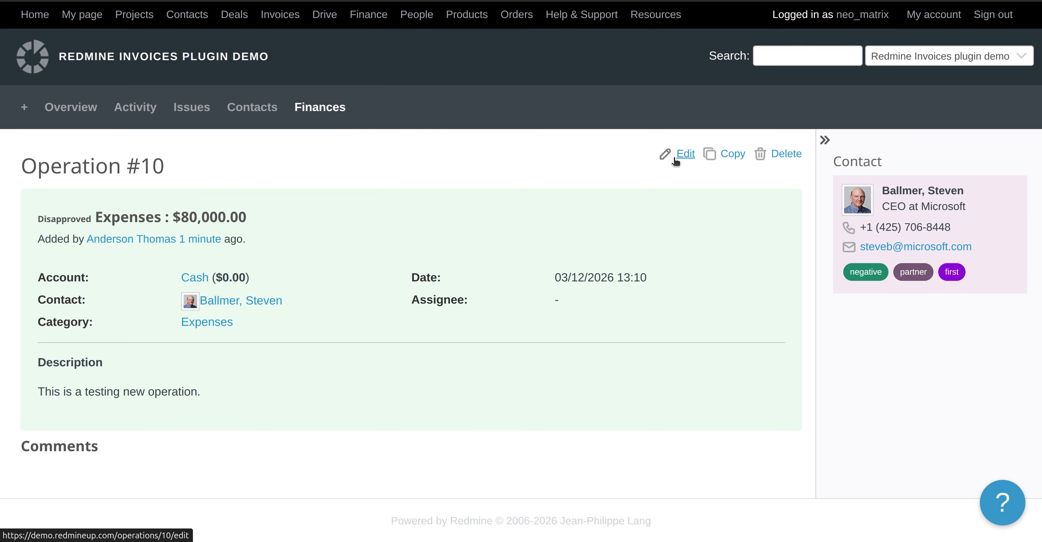
Assign operation #10 to a user from the Assignee list and save, then open the Reporter role.
{"action": "left_click", "coordinate": [684, 154]}
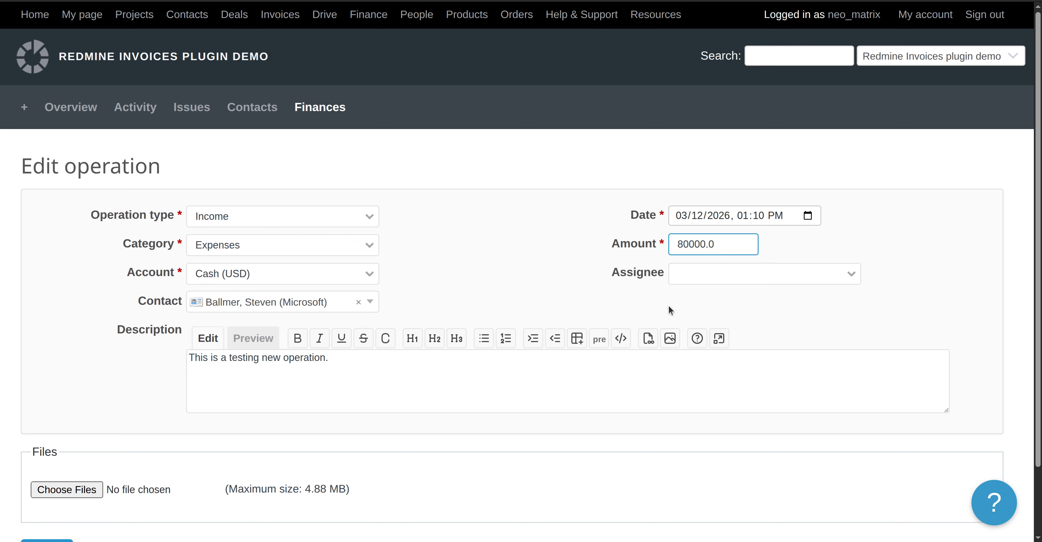
{"action": "left_click", "coordinate": [703, 275]}
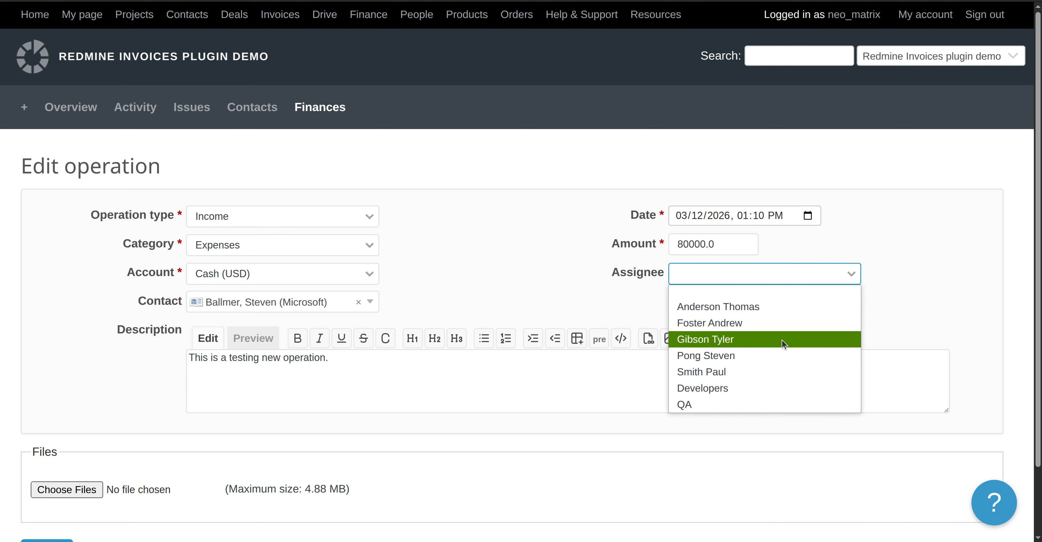
{"action": "left_click", "coordinate": [785, 344]}
{"action": "scroll", "coordinate": [266, 348], "scroll_direction": "down", "scroll_amount": 3}
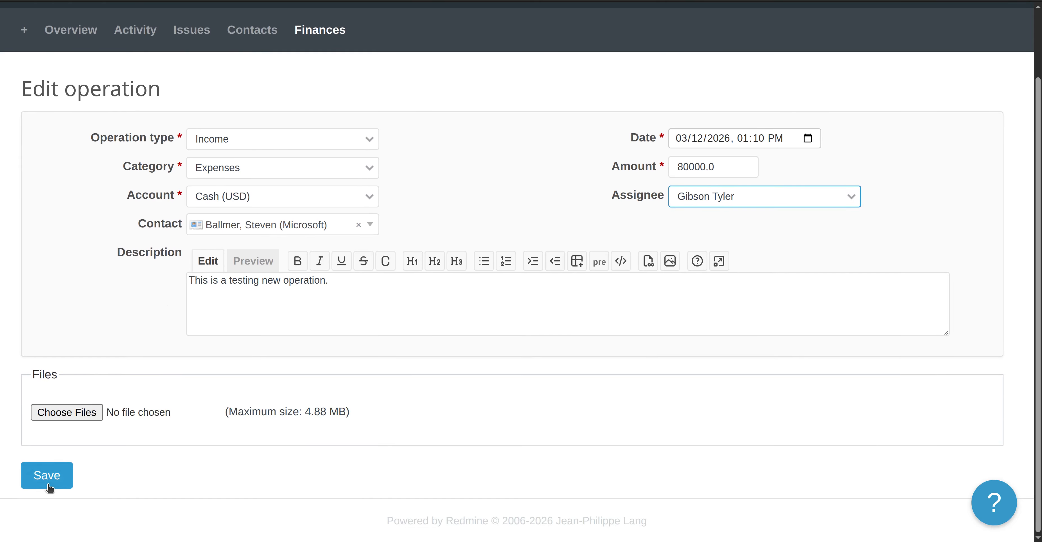
{"action": "left_click", "coordinate": [48, 484]}
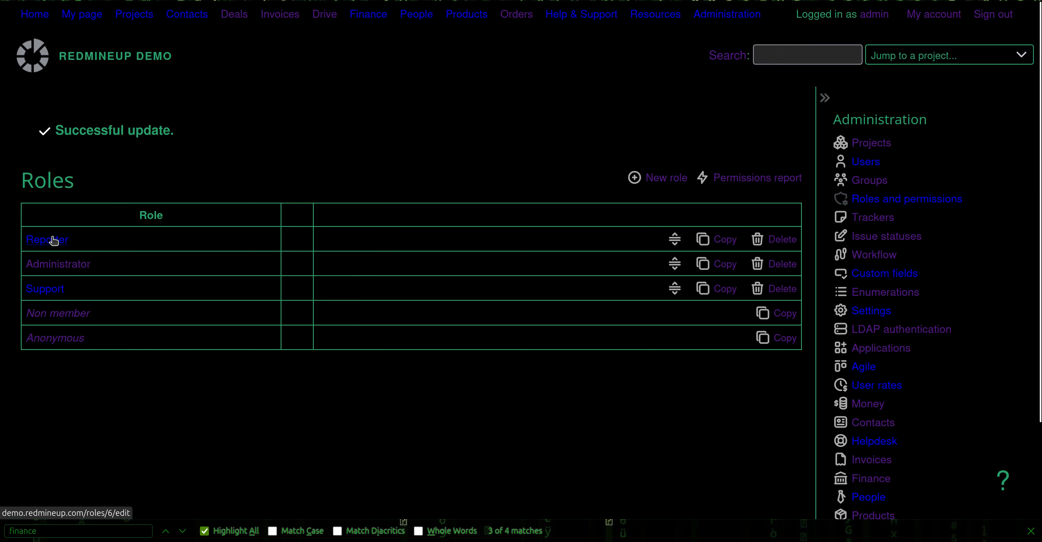
{"action": "left_click", "coordinate": [54, 241]}
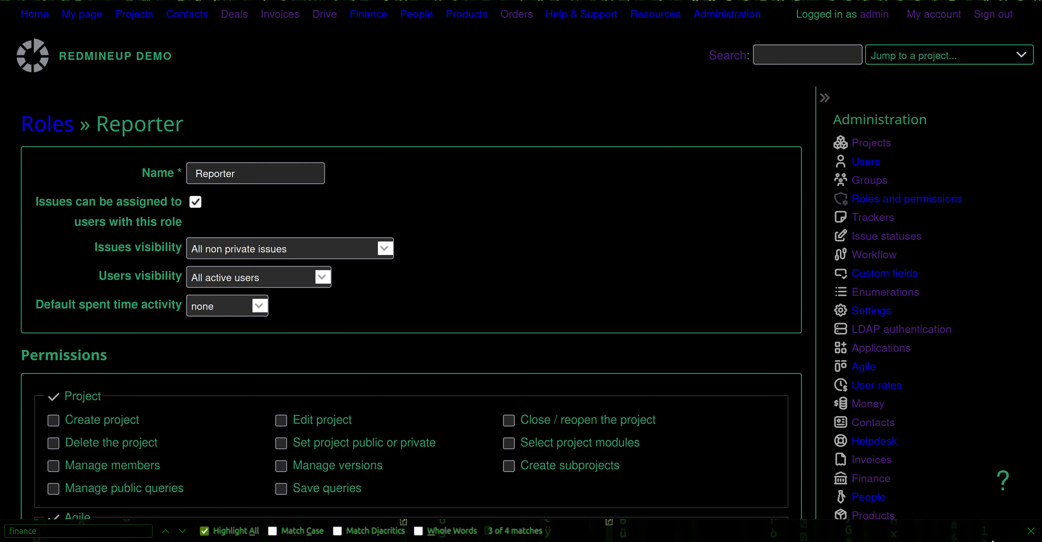
Check the Reporter's Finance permissions, then try deleting operation #10 and hit a 403 error.
{"action": "key", "text": "ctrl+f"}
{"action": "type", "text": "financ"}
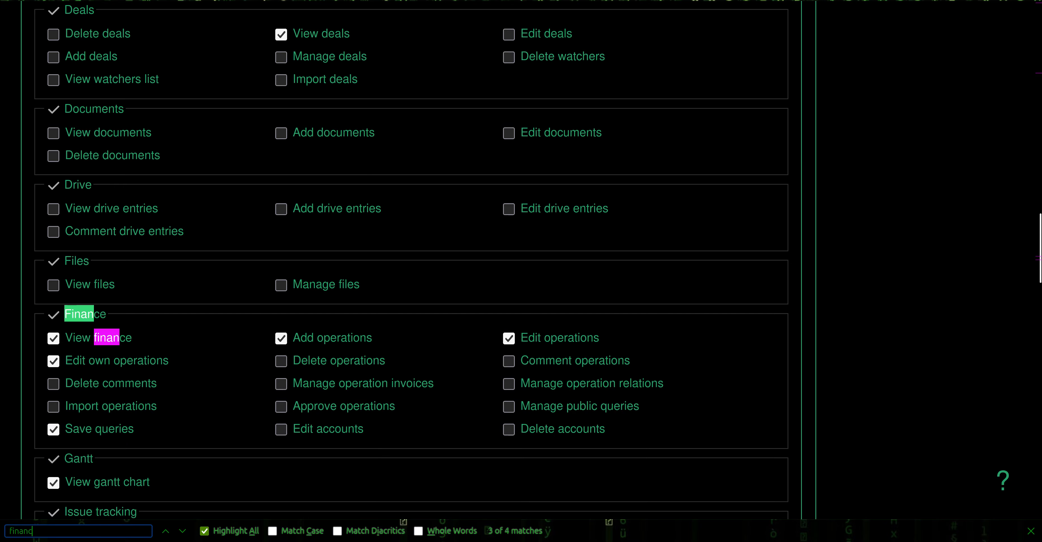
{"action": "type", "text": "e"}
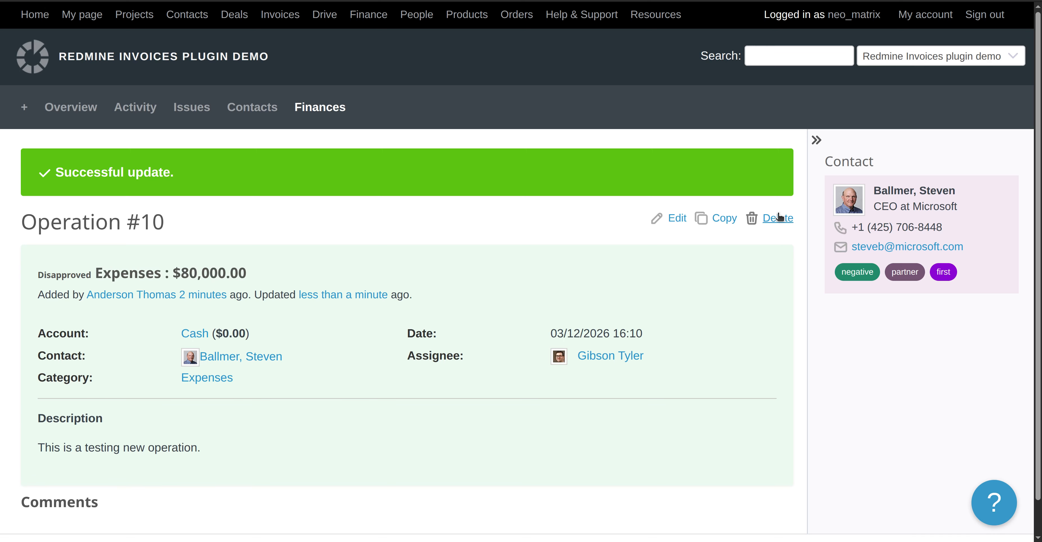
{"action": "left_click", "coordinate": [778, 218]}
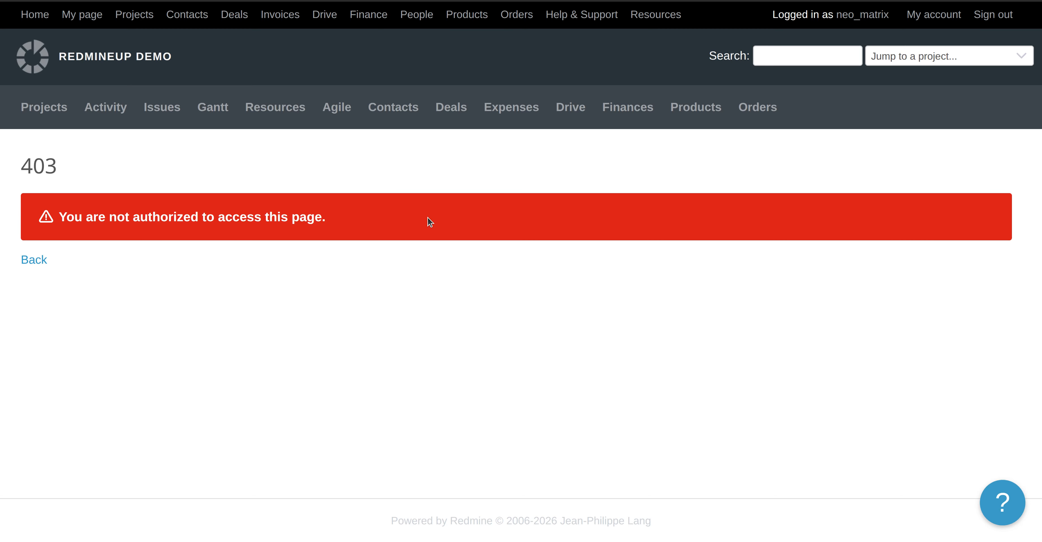
Return to Finances and select the 'All columns and all operations available' query.
{"action": "left_click", "coordinate": [627, 107]}
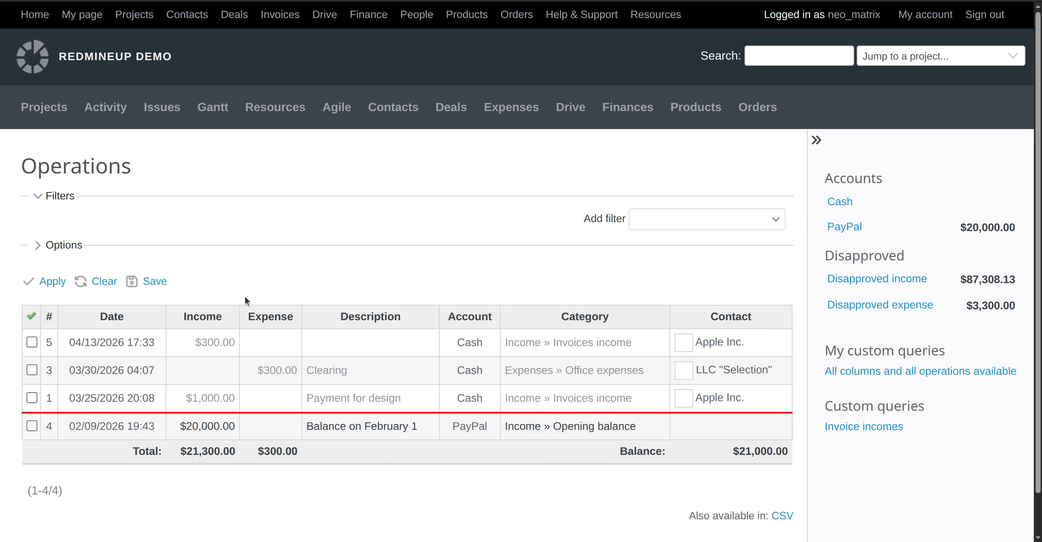
{"action": "left_click", "coordinate": [868, 371]}
Tick Delete operations in the Reporter role's Finance permissions and save the role.
{"action": "scroll", "coordinate": [218, 285], "scroll_direction": "down", "scroll_amount": 8}
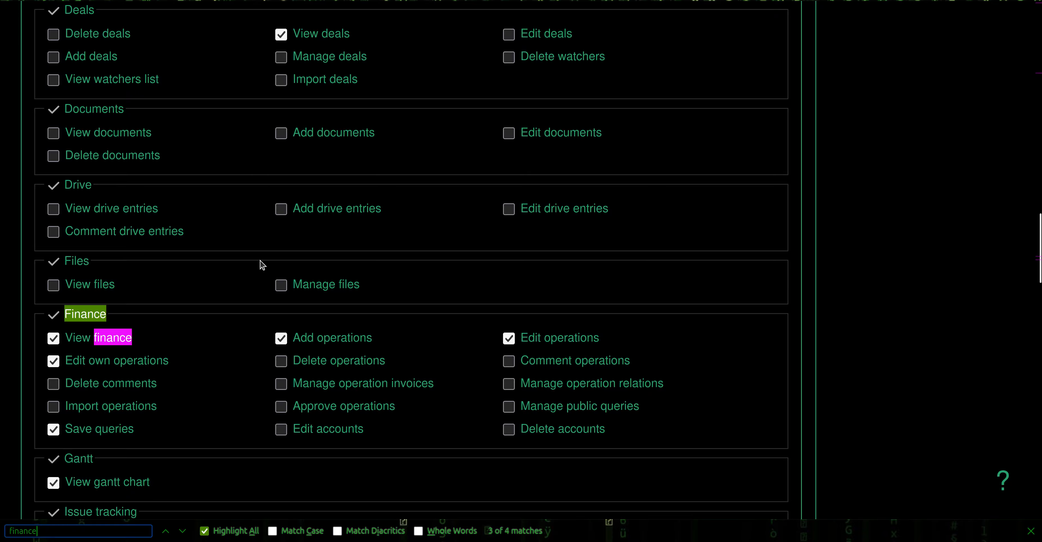
{"action": "left_click", "coordinate": [310, 361]}
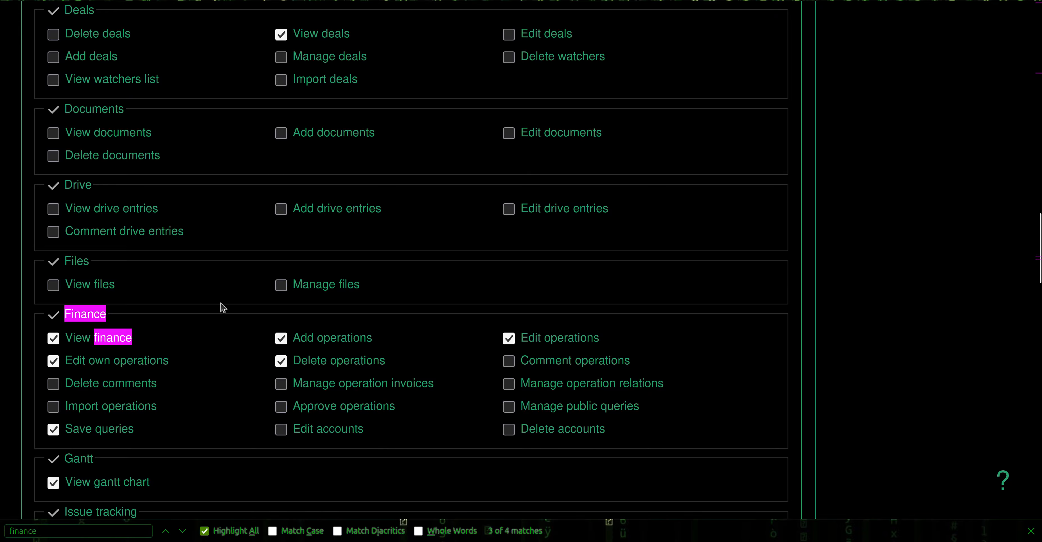
{"action": "scroll", "coordinate": [162, 441], "scroll_direction": "down", "scroll_amount": 20}
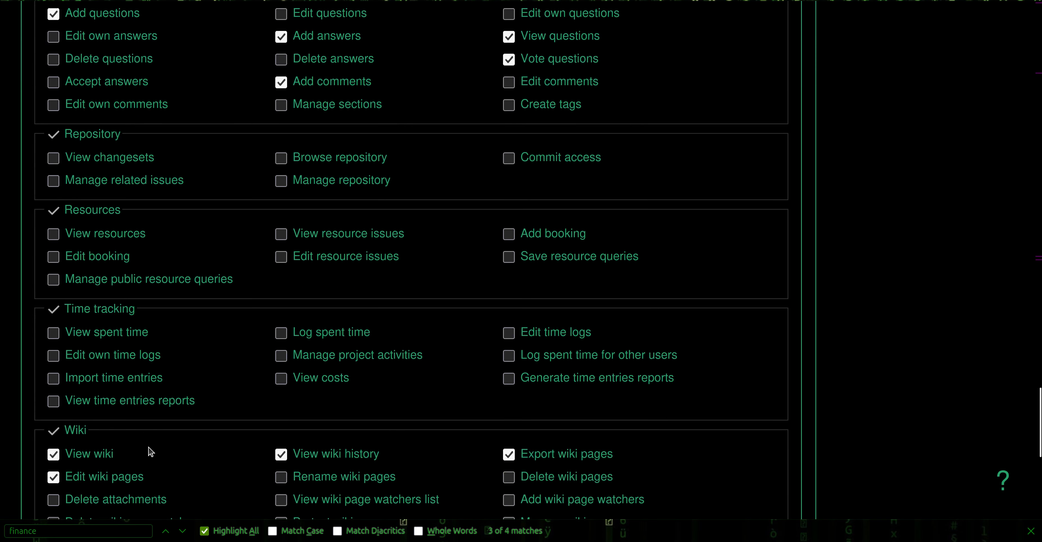
{"action": "left_click", "coordinate": [64, 457]}
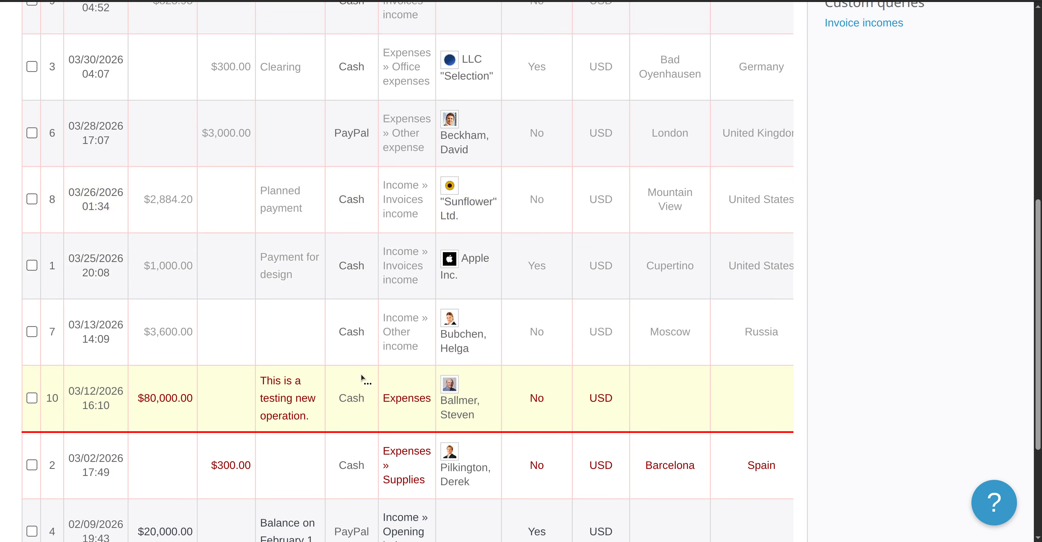
Open operation #10 from the operations table and delete it.
{"action": "scroll", "coordinate": [361, 373], "scroll_direction": "down", "scroll_amount": 4}
{"action": "scroll", "coordinate": [361, 374], "scroll_direction": "up", "scroll_amount": 5}
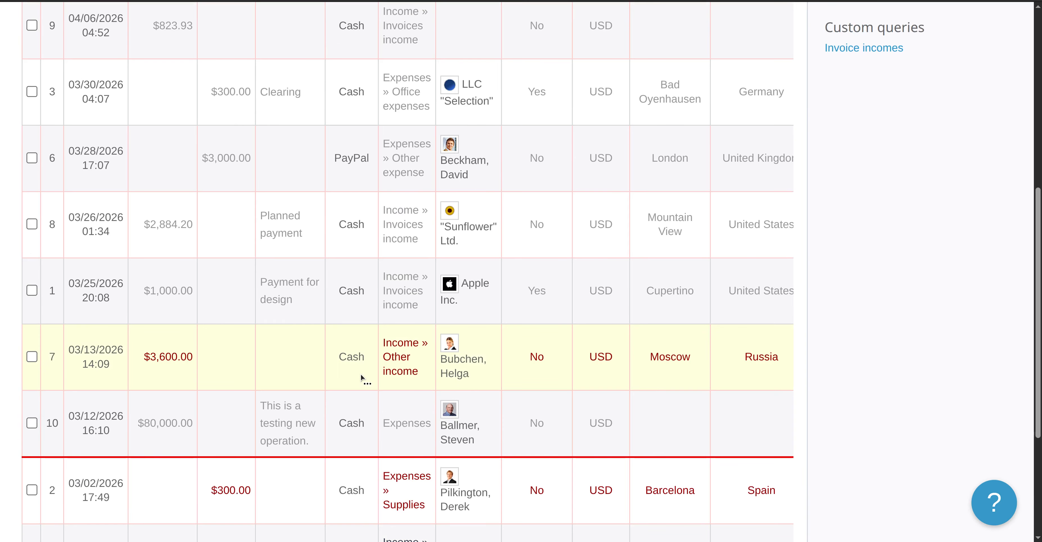
{"action": "scroll", "coordinate": [360, 374], "scroll_direction": "up", "scroll_amount": 3}
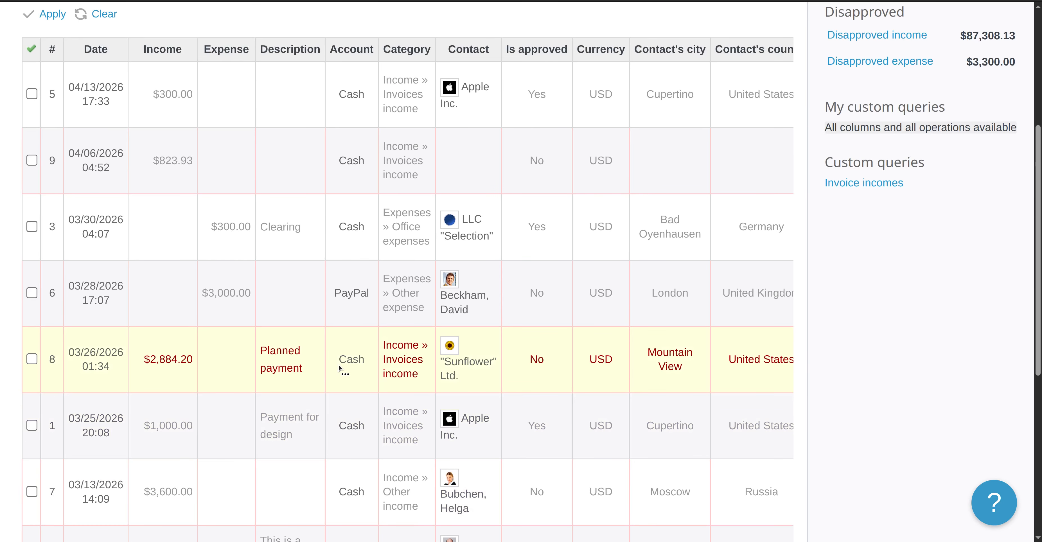
{"action": "scroll", "coordinate": [338, 364], "scroll_direction": "down", "scroll_amount": 6}
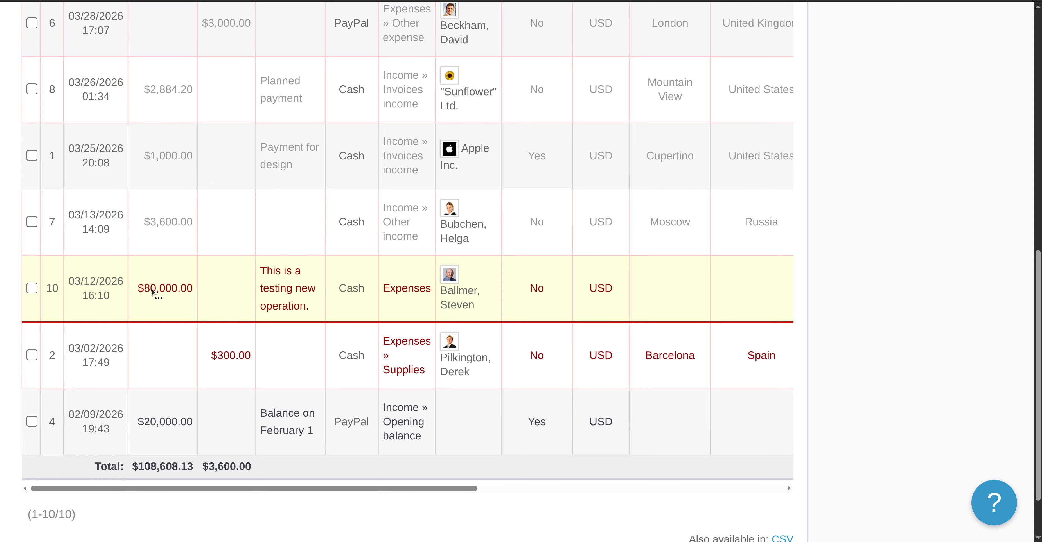
{"action": "left_click", "coordinate": [98, 290]}
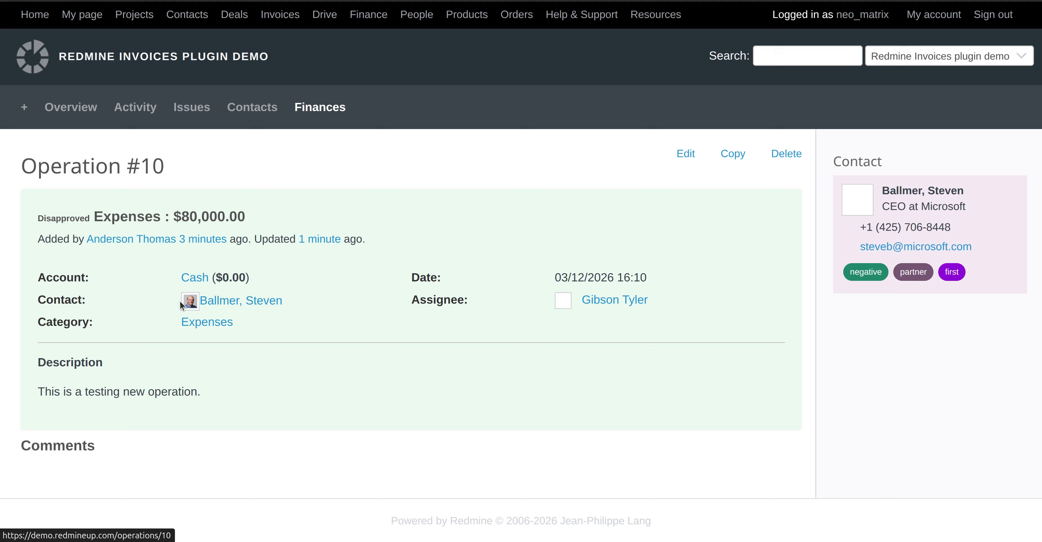
{"action": "left_click", "coordinate": [784, 156]}
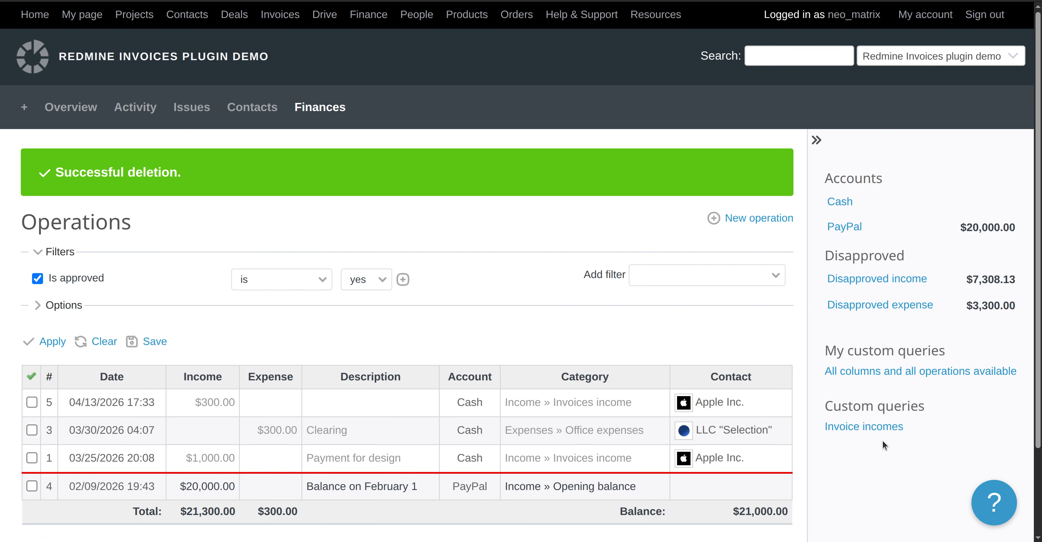
Show the all-columns operations view and inspect operations #3 and #9, returning to the list each time.
{"action": "left_click", "coordinate": [892, 372]}
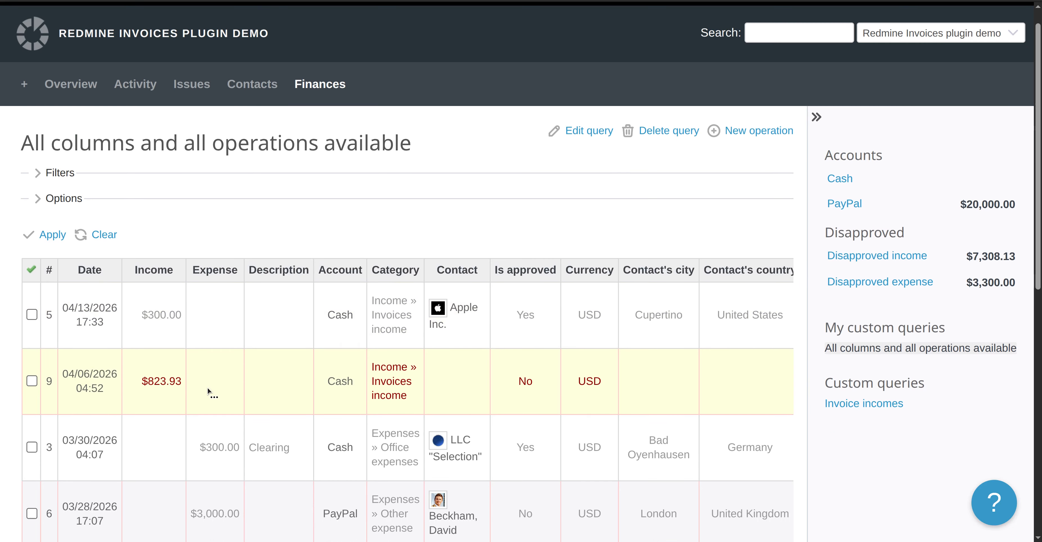
{"action": "scroll", "coordinate": [208, 386], "scroll_direction": "down", "scroll_amount": 2}
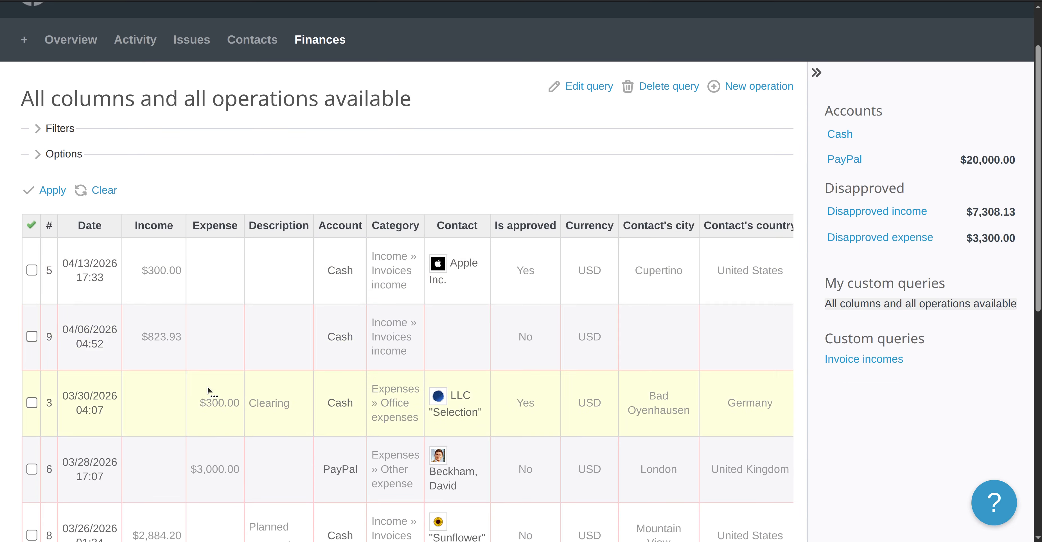
{"action": "left_click", "coordinate": [99, 396]}
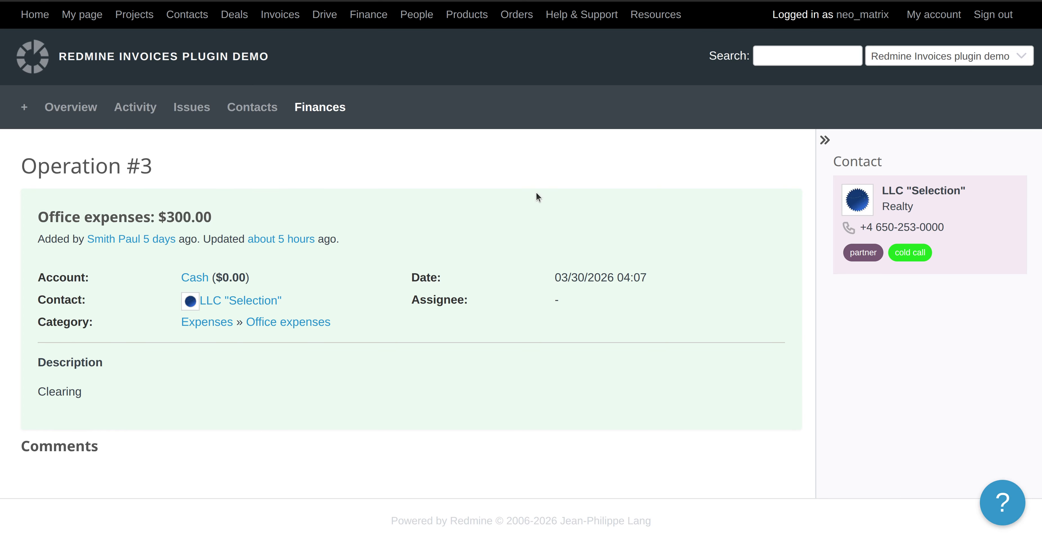
{"action": "key", "text": "alt+Left"}
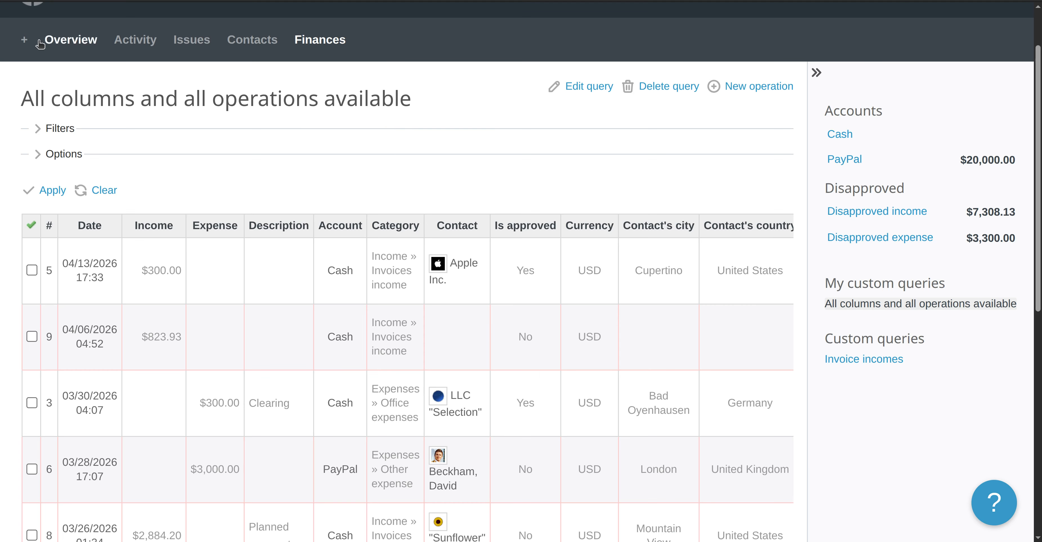
{"action": "scroll", "coordinate": [175, 320], "scroll_direction": "down", "scroll_amount": 1}
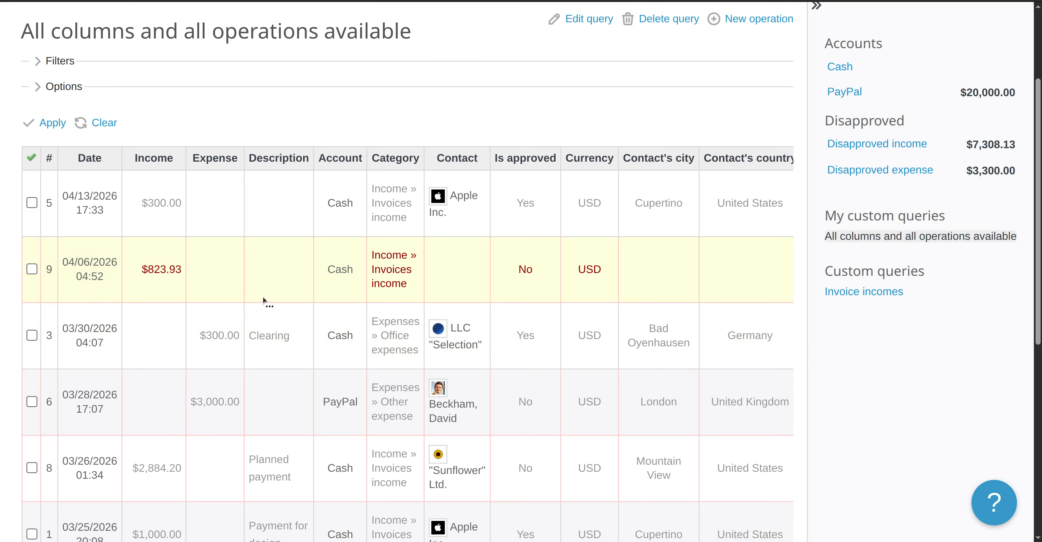
{"action": "left_click", "coordinate": [97, 262]}
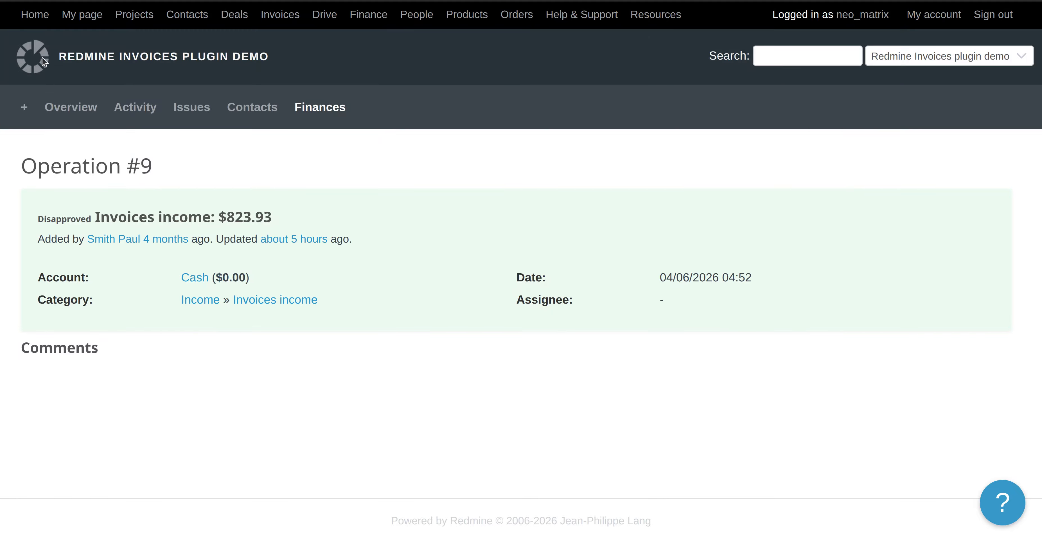
{"action": "left_click", "coordinate": [19, 0]}
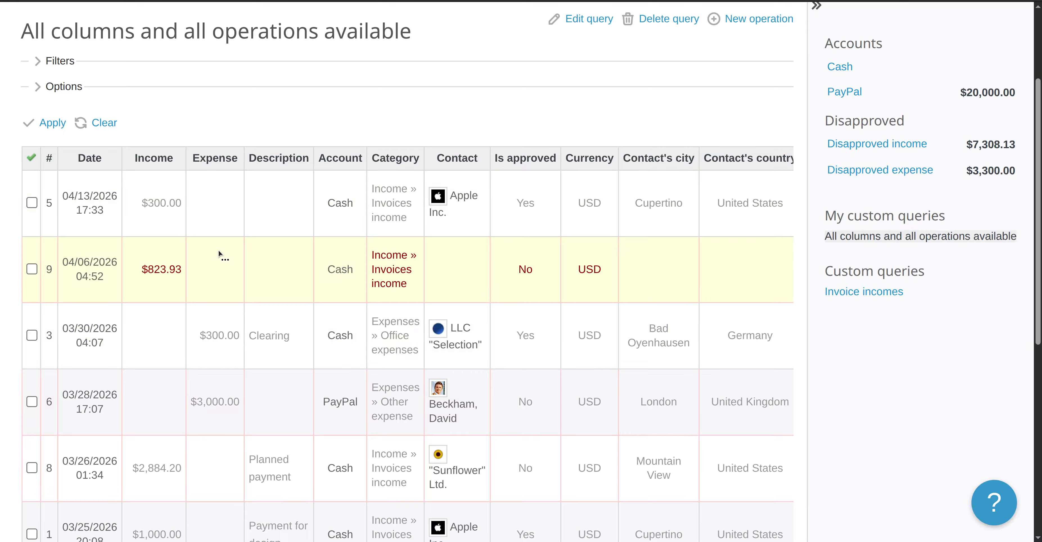
{"action": "scroll", "coordinate": [246, 289], "scroll_direction": "down", "scroll_amount": 3}
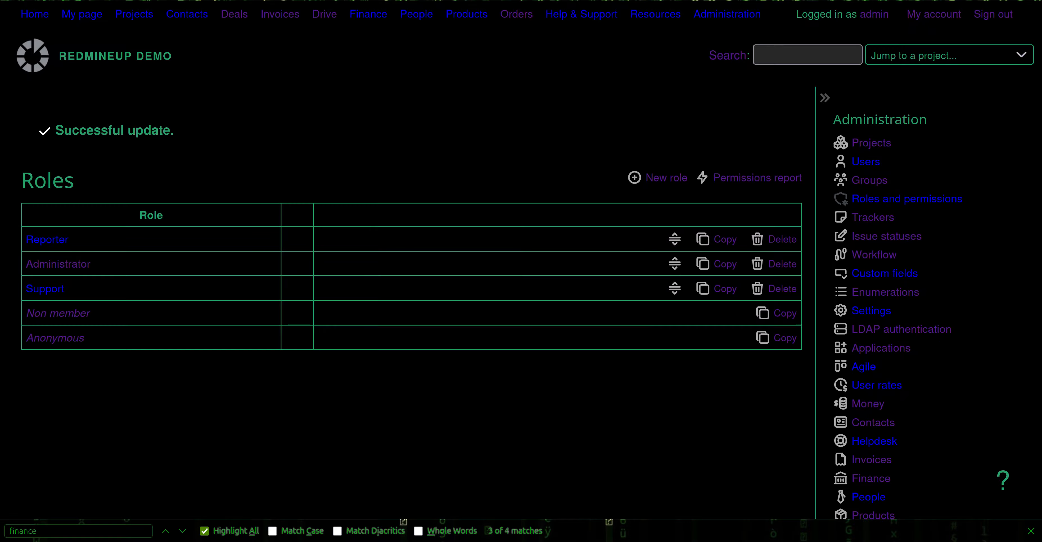
Tick Approve operations, Manage operation invoices and Manage operation relations under Finance for Reporter, then save.
{"action": "left_click", "coordinate": [59, 239]}
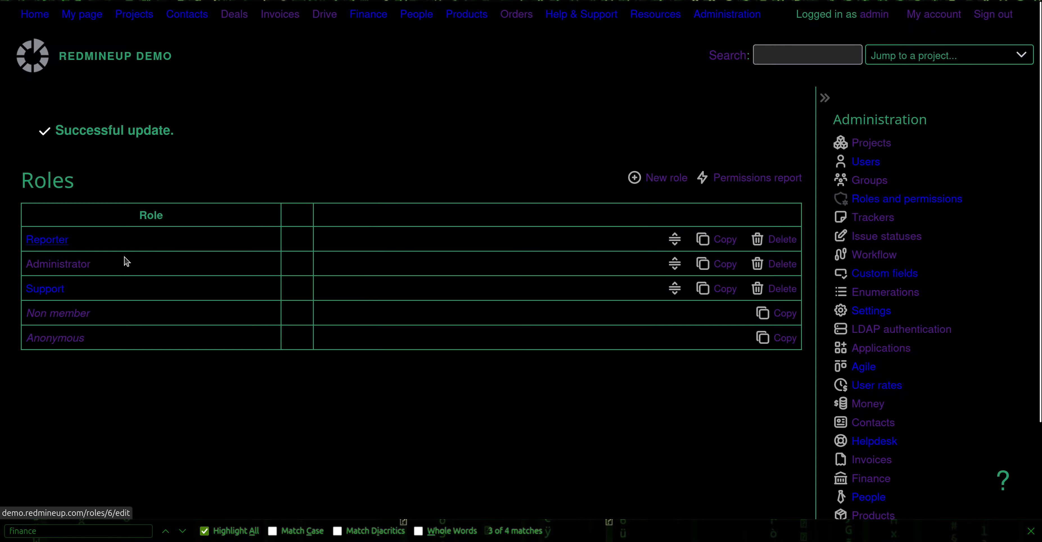
{"action": "key", "text": "ctrl+f"}
{"action": "type", "text": "finance"}
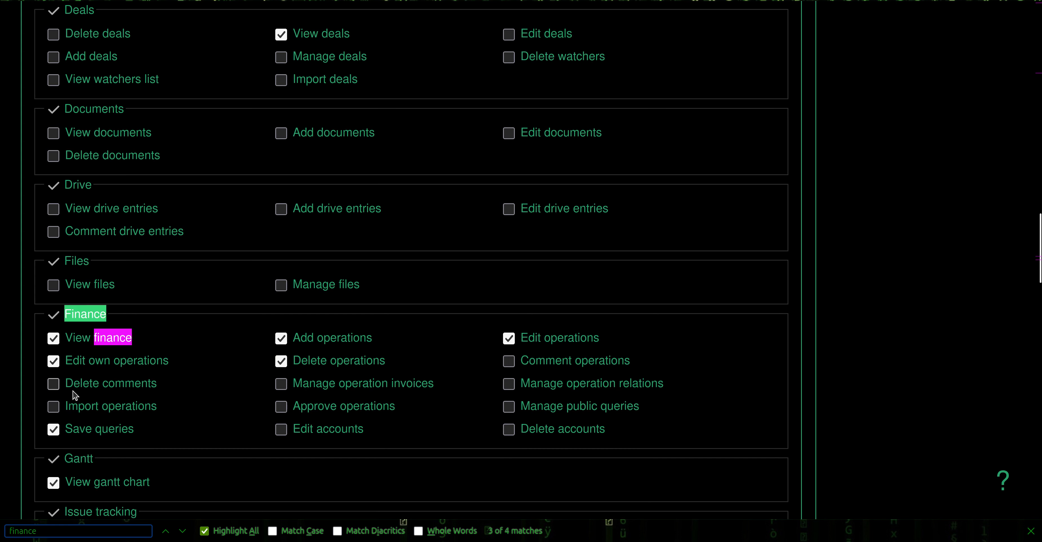
{"action": "left_click", "coordinate": [327, 415]}
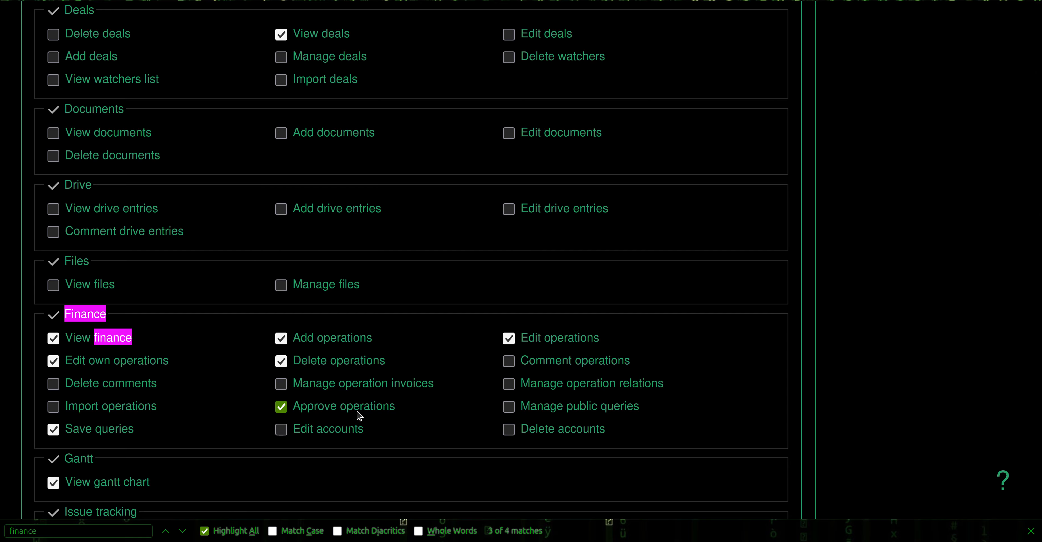
{"action": "left_click", "coordinate": [585, 389]}
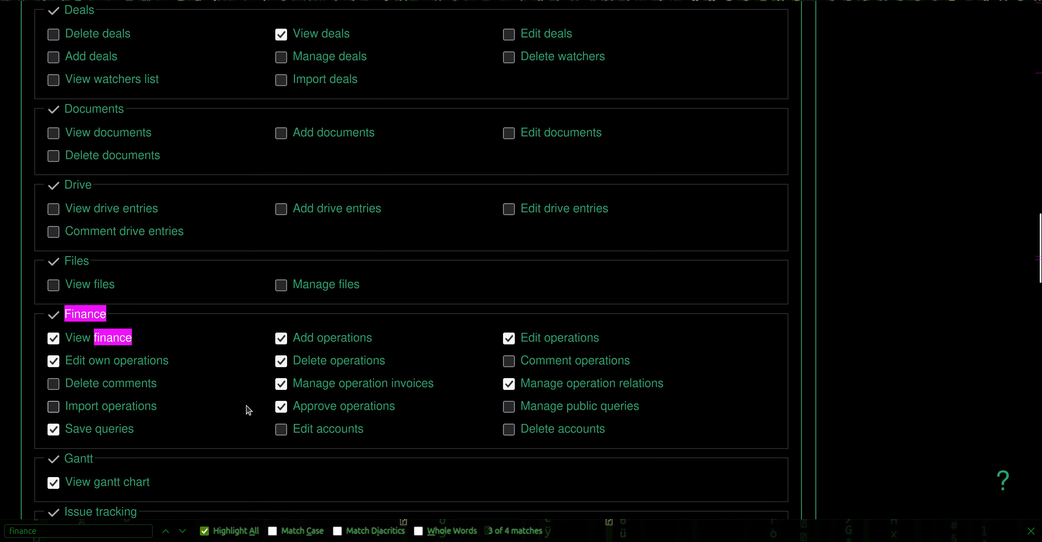
{"action": "scroll", "coordinate": [237, 416], "scroll_direction": "down", "scroll_amount": 10}
{"action": "scroll", "coordinate": [243, 423], "scroll_direction": "down", "scroll_amount": 15}
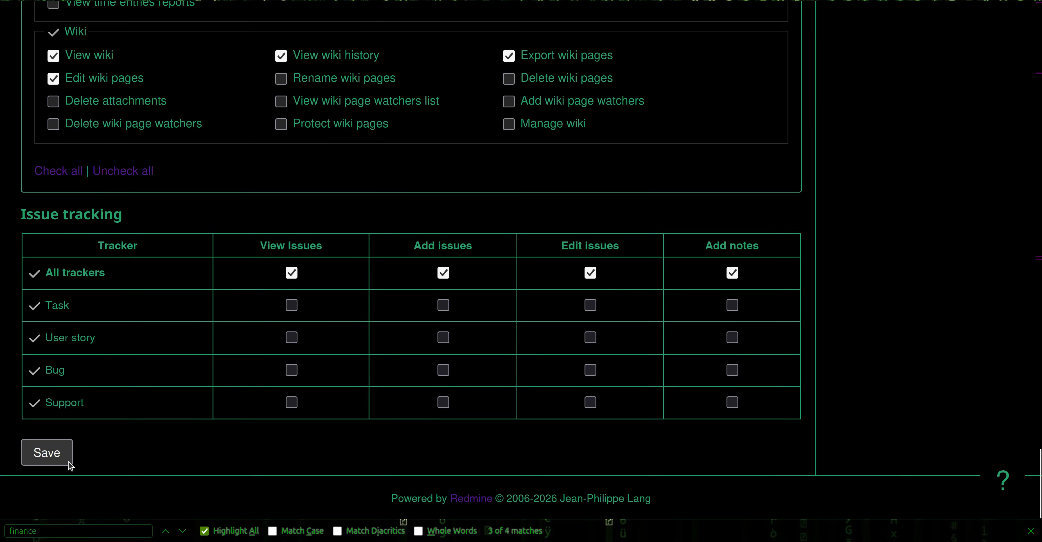
{"action": "left_click", "coordinate": [50, 461]}
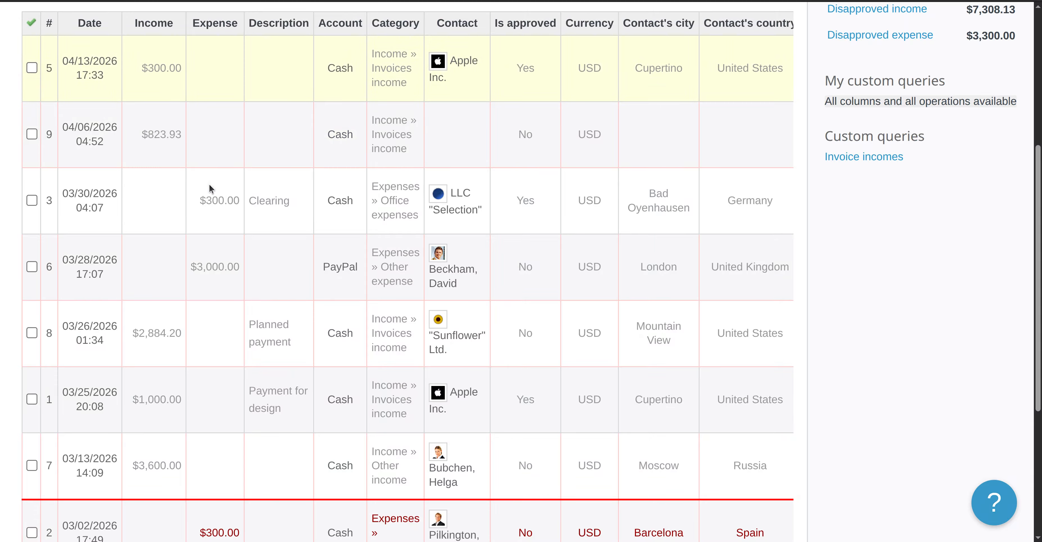
Reload the operations list, then assign operation #3 ($300.00 Office expenses) to a team member and save.
{"action": "key", "text": "F5"}
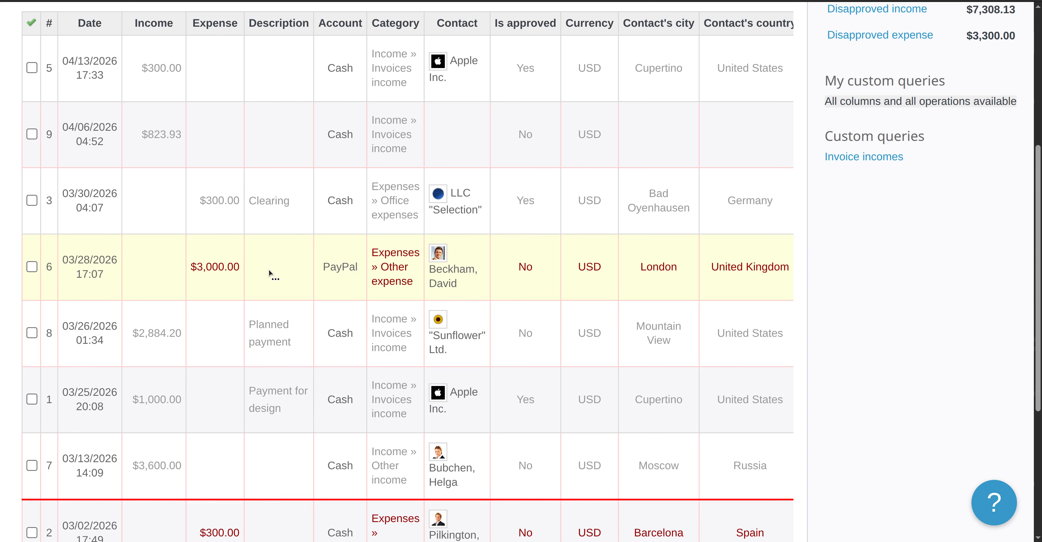
{"action": "left_click", "coordinate": [102, 194]}
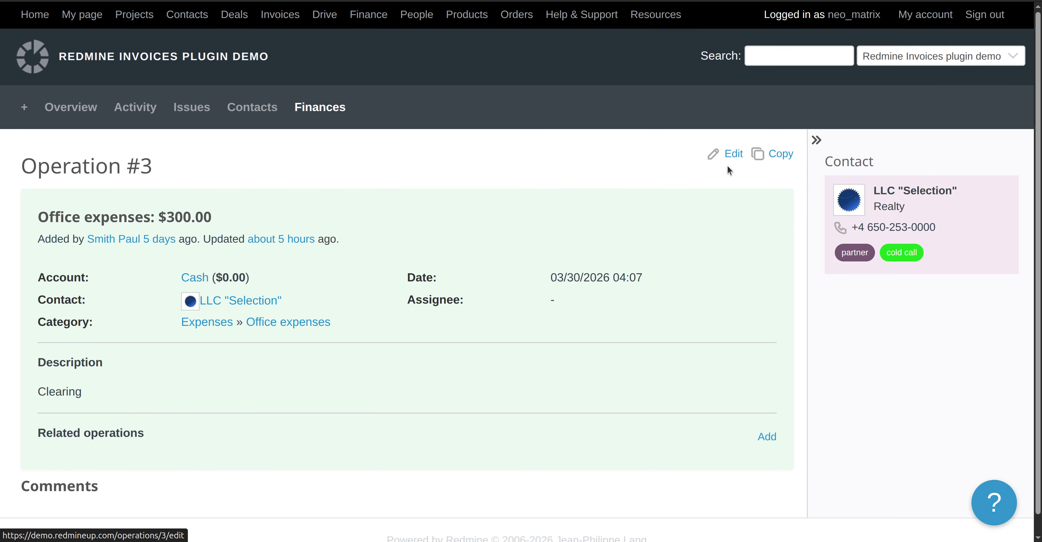
{"action": "left_click", "coordinate": [735, 157]}
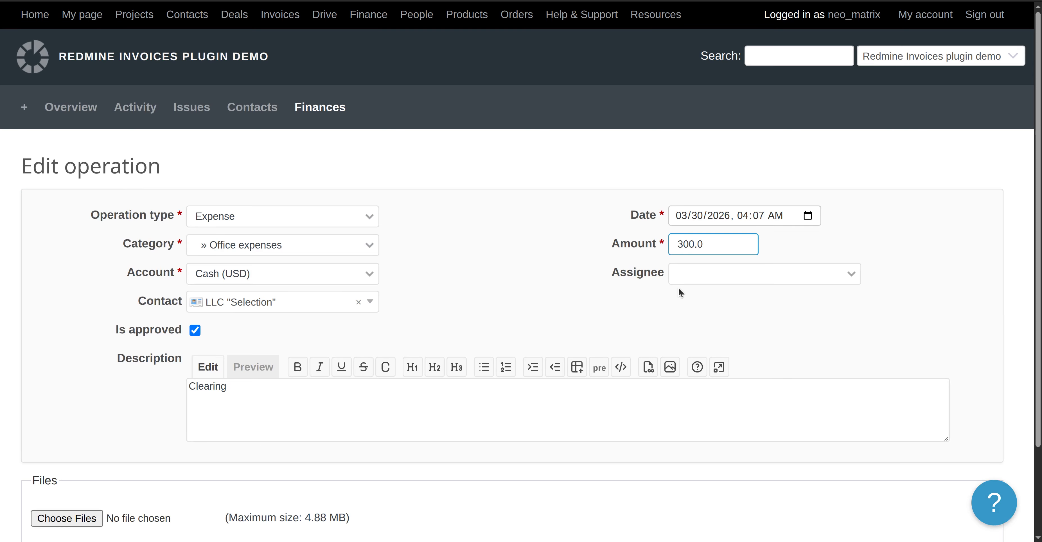
{"action": "left_click", "coordinate": [692, 278]}
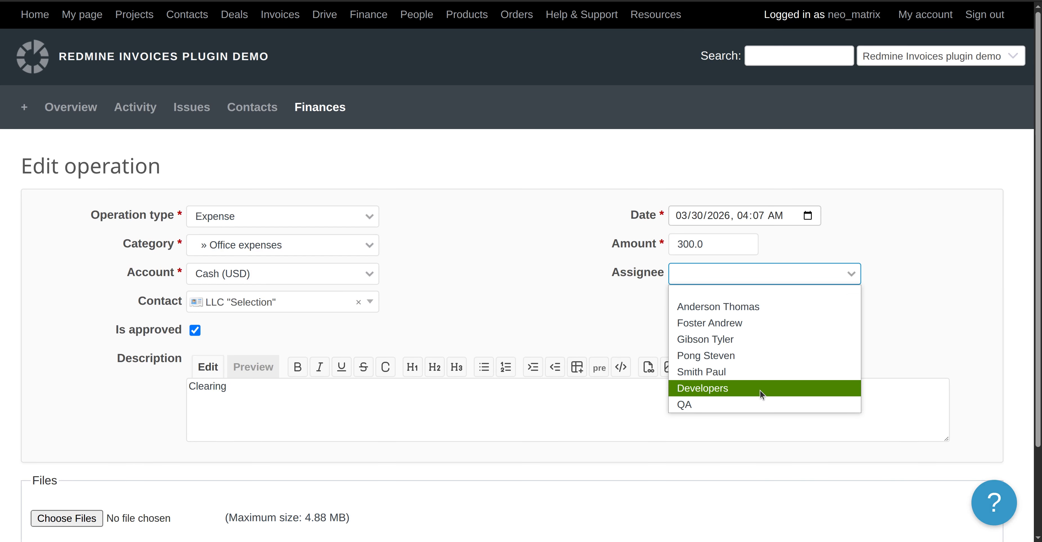
{"action": "left_click", "coordinate": [755, 355]}
{"action": "scroll", "coordinate": [205, 424], "scroll_direction": "down", "scroll_amount": 3}
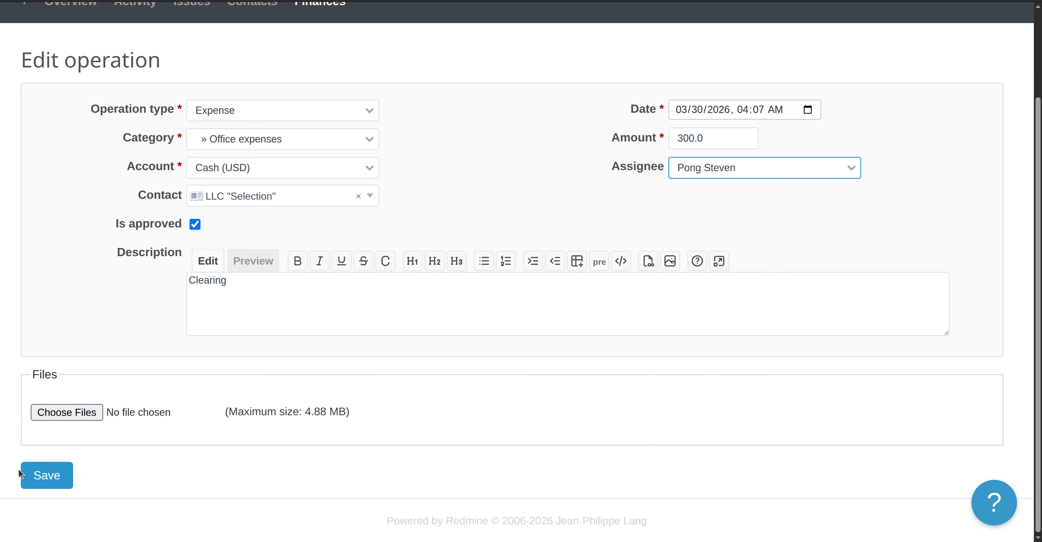
{"action": "left_click", "coordinate": [36, 473]}
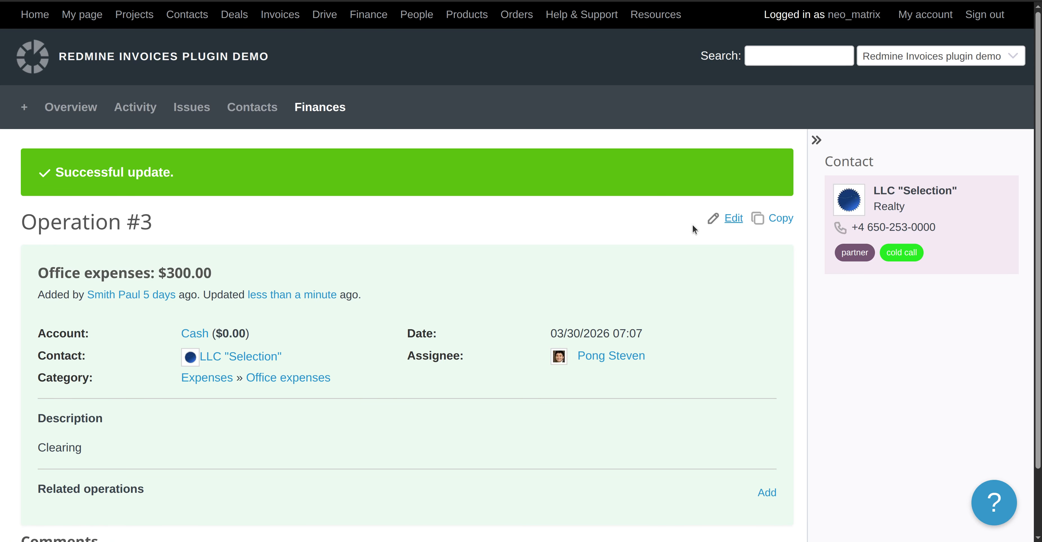
Untick Is approved on operation #3, save it, then delete the operation.
{"action": "left_click", "coordinate": [731, 220]}
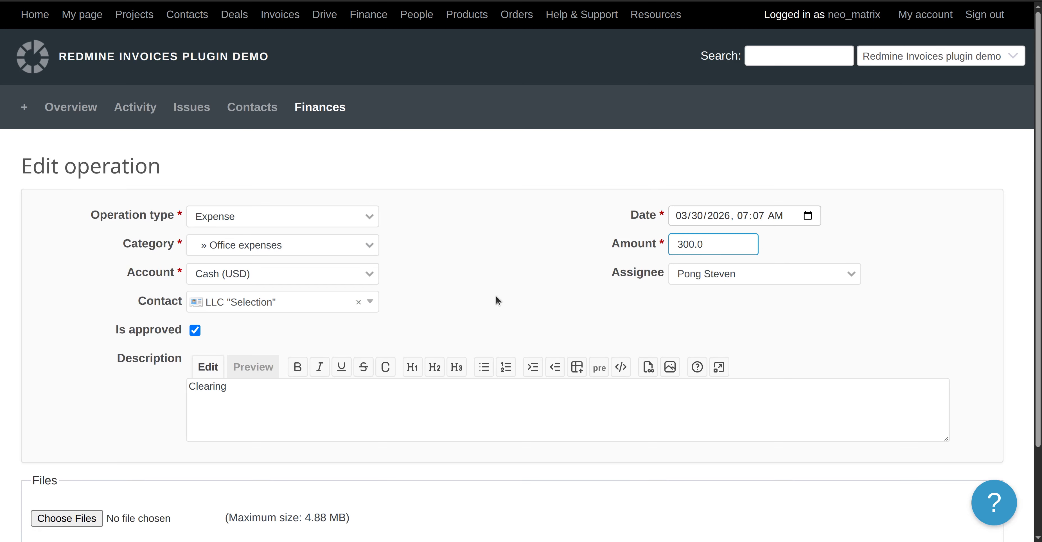
{"action": "left_click", "coordinate": [194, 334]}
{"action": "scroll", "coordinate": [87, 333], "scroll_direction": "down", "scroll_amount": 3}
{"action": "left_click", "coordinate": [59, 479]}
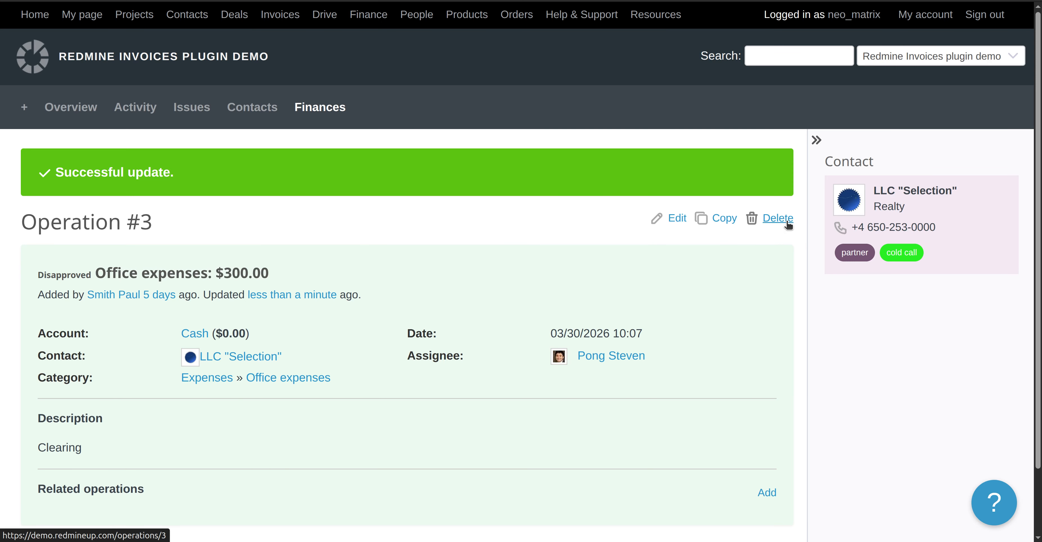
{"action": "left_click", "coordinate": [773, 227]}
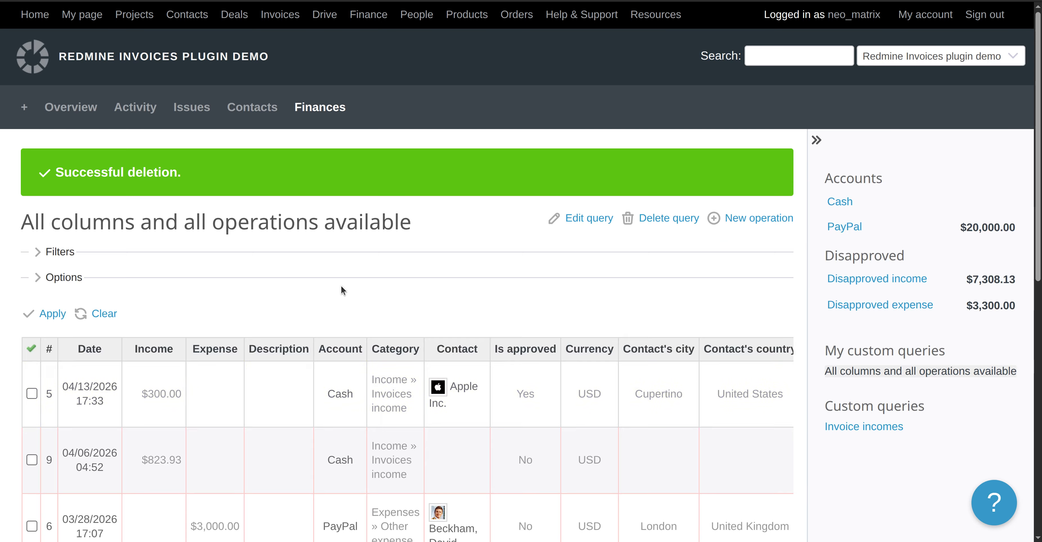
{"action": "triple_click", "coordinate": [166, 170]}
{"action": "scroll", "coordinate": [319, 266], "scroll_direction": "down", "scroll_amount": 7}
{"action": "scroll", "coordinate": [319, 267], "scroll_direction": "down", "scroll_amount": 3}
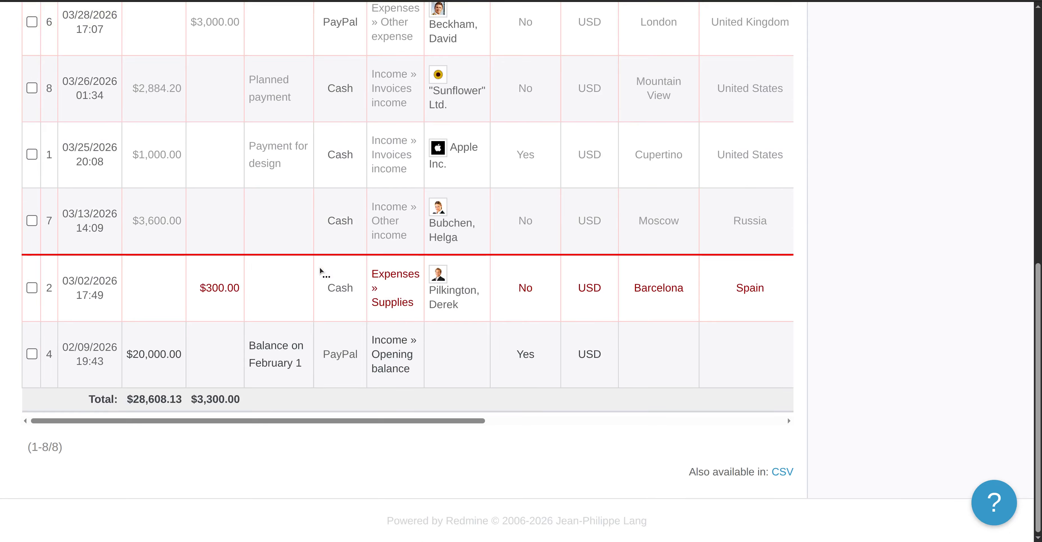
{"action": "scroll", "coordinate": [319, 267], "scroll_direction": "up", "scroll_amount": 5}
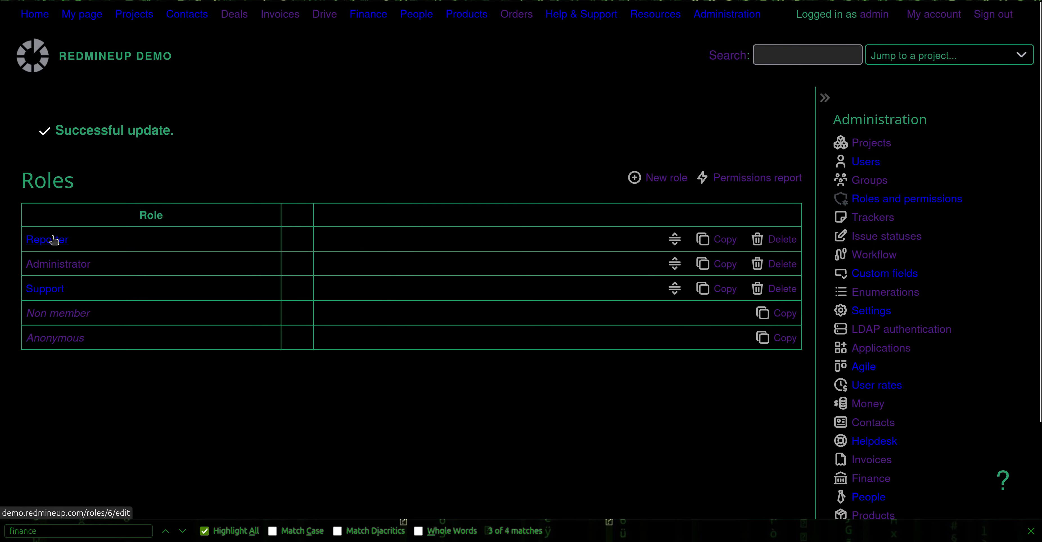
Open operation #7 in the user tab, and give the Reporter role Comment operations and save.
{"action": "left_click", "coordinate": [47, 239]}
{"action": "scroll", "coordinate": [263, 321], "scroll_direction": "down", "scroll_amount": 15}
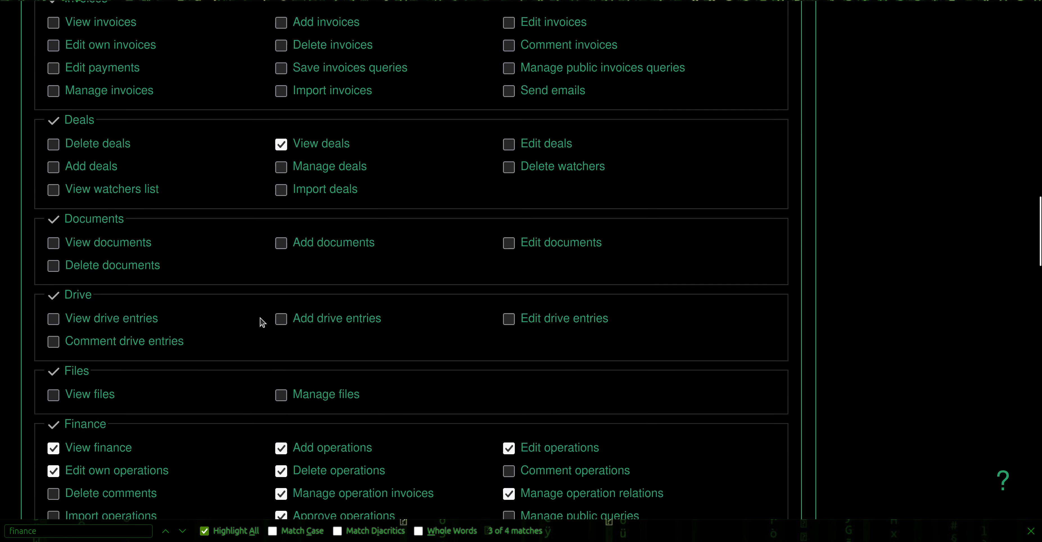
{"action": "scroll", "coordinate": [263, 323], "scroll_direction": "up", "scroll_amount": 10}
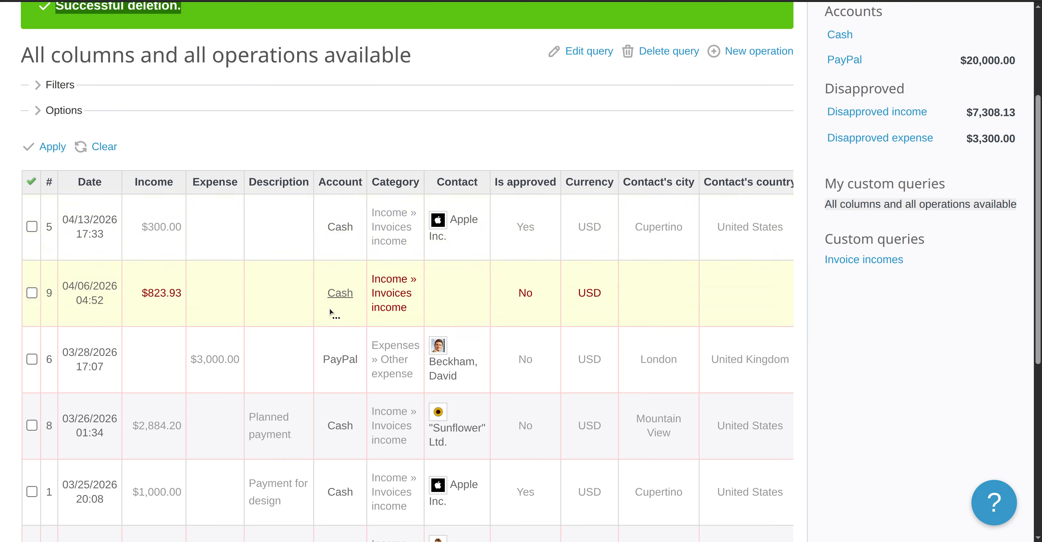
{"action": "scroll", "coordinate": [215, 343], "scroll_direction": "down", "scroll_amount": 3}
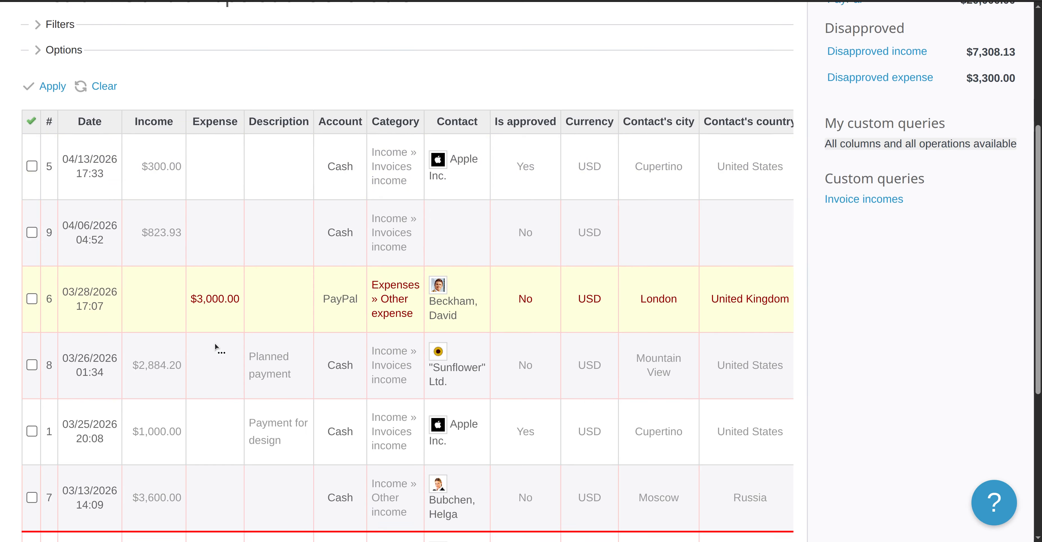
{"action": "scroll", "coordinate": [229, 396], "scroll_direction": "down", "scroll_amount": 2}
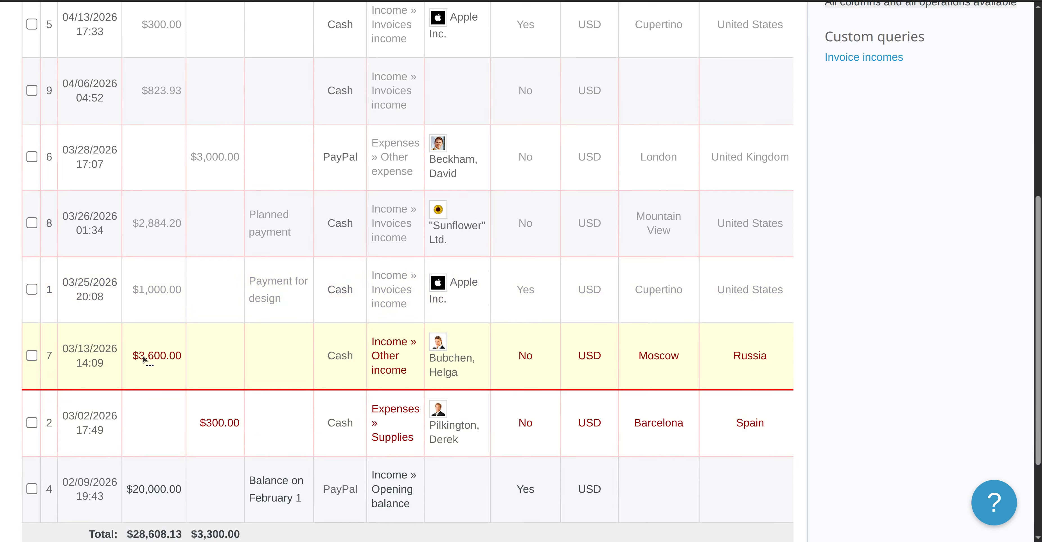
{"action": "left_click", "coordinate": [91, 351]}
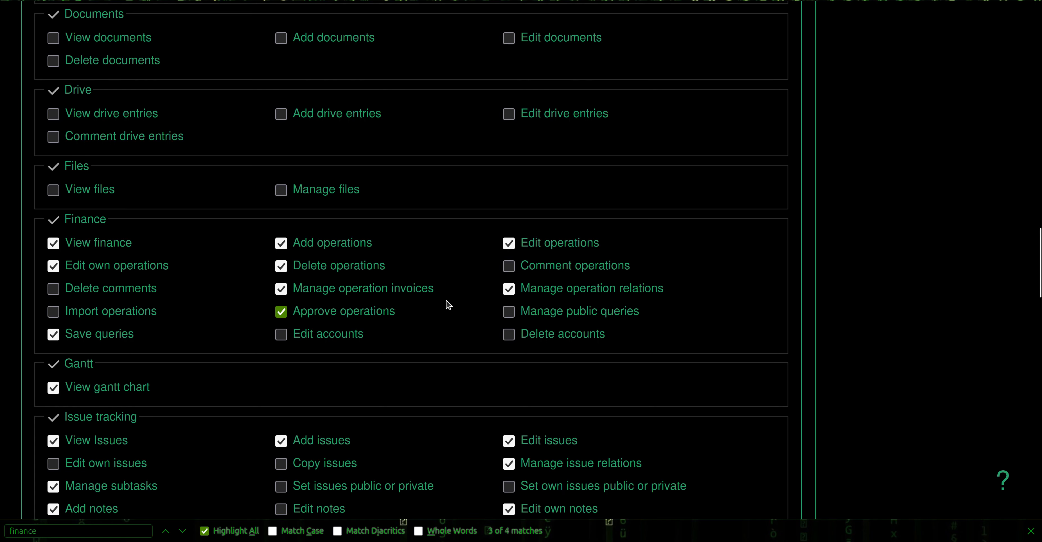
{"action": "left_click", "coordinate": [509, 266]}
{"action": "scroll", "coordinate": [372, 342], "scroll_direction": "down", "scroll_amount": 15}
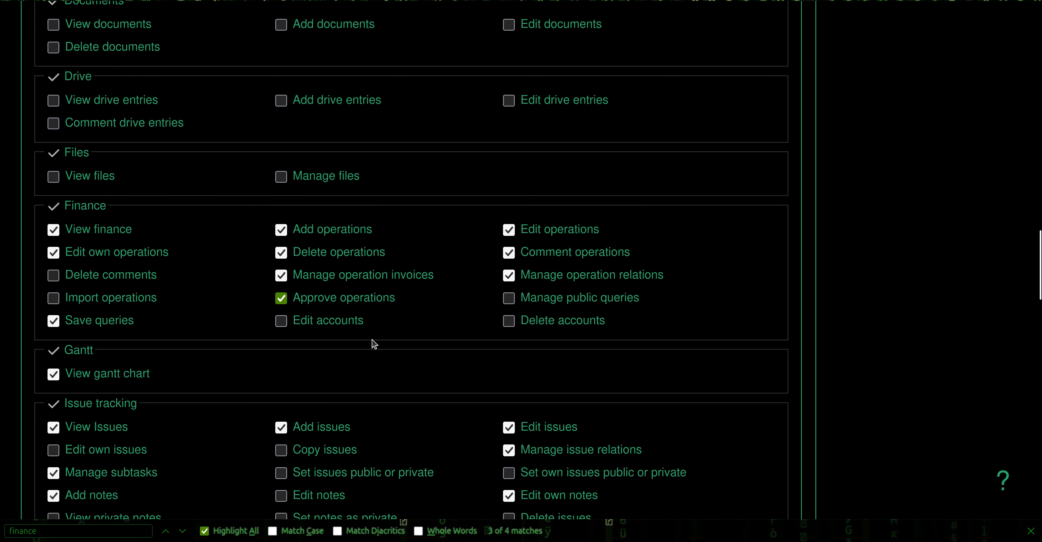
{"action": "left_click", "coordinate": [68, 459]}
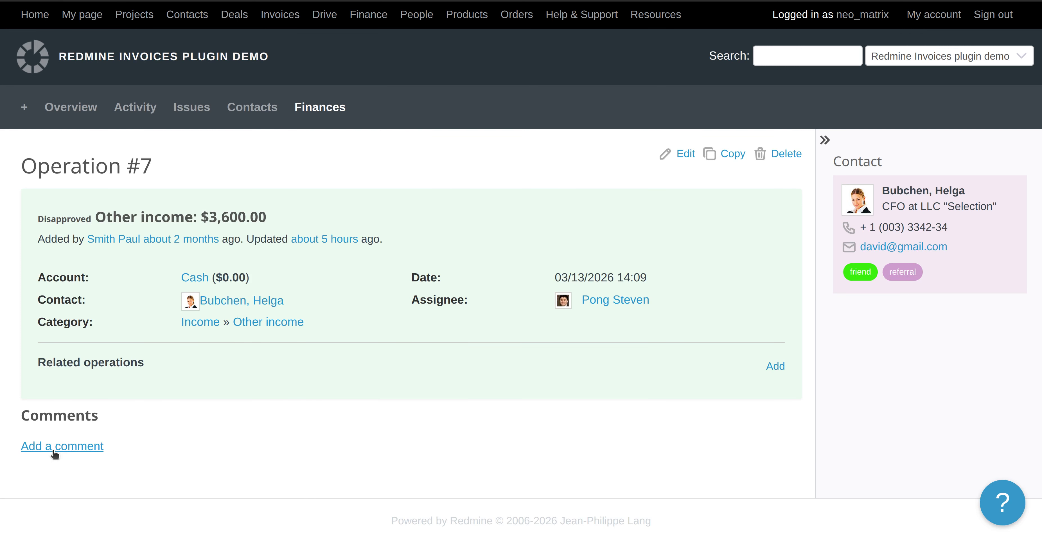
Post the comment 'Hey what is happening with this operation?' on operation #7.
{"action": "left_click", "coordinate": [71, 451]}
{"action": "scroll", "coordinate": [342, 356], "scroll_direction": "down", "scroll_amount": 1}
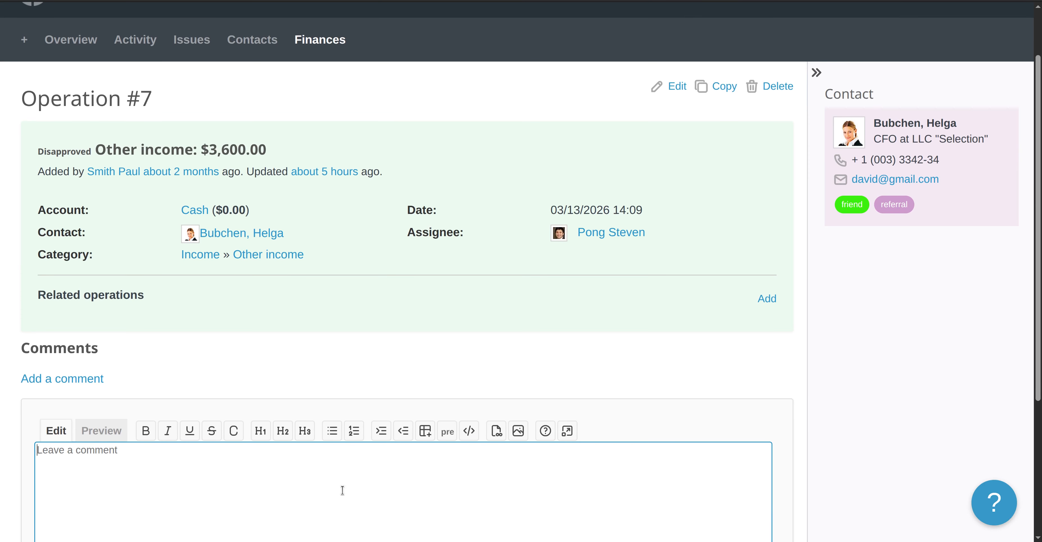
{"action": "scroll", "coordinate": [343, 490], "scroll_direction": "down", "scroll_amount": 1}
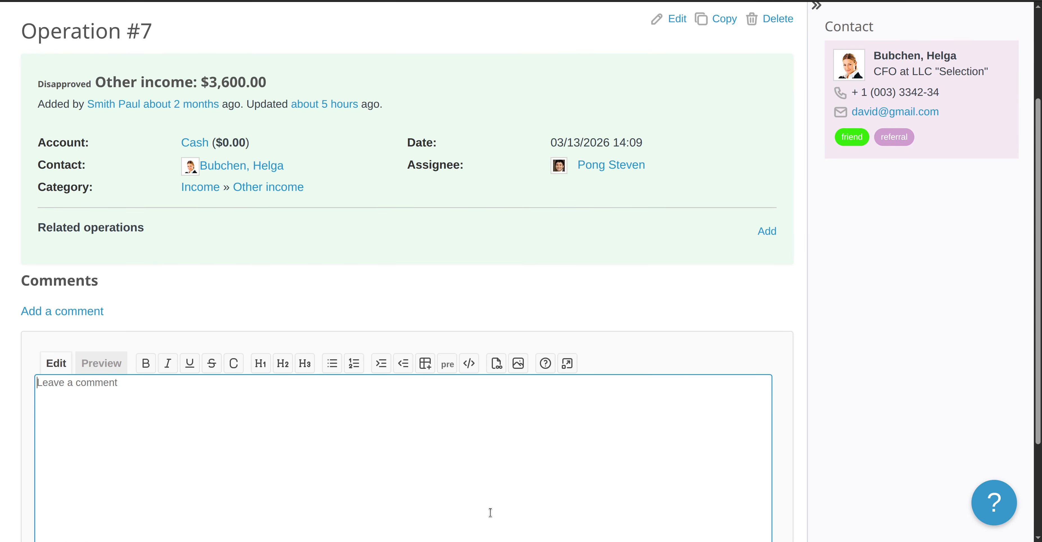
{"action": "type", "text": "Hey what is happe"}
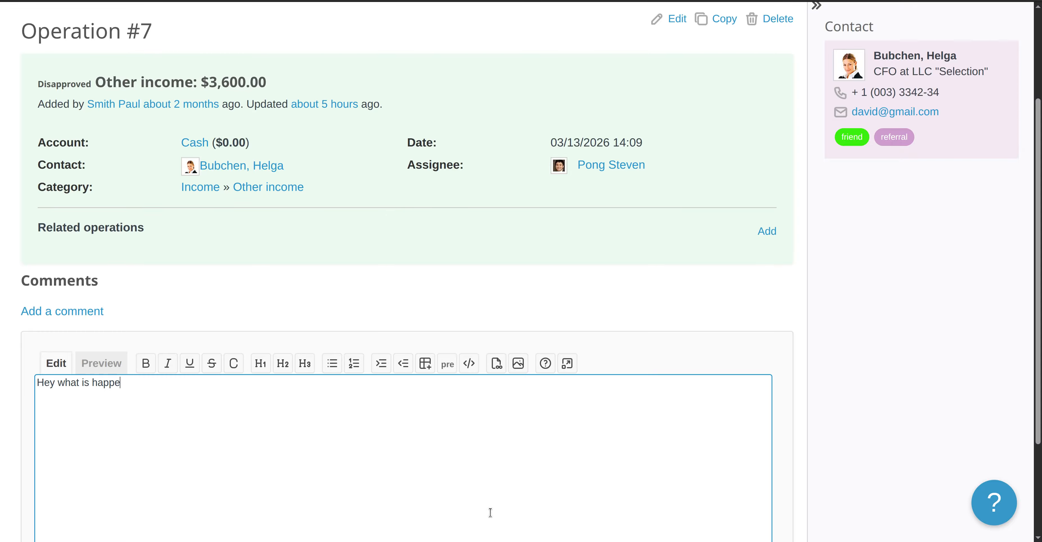
{"action": "type", "text": "ning with this operation?"}
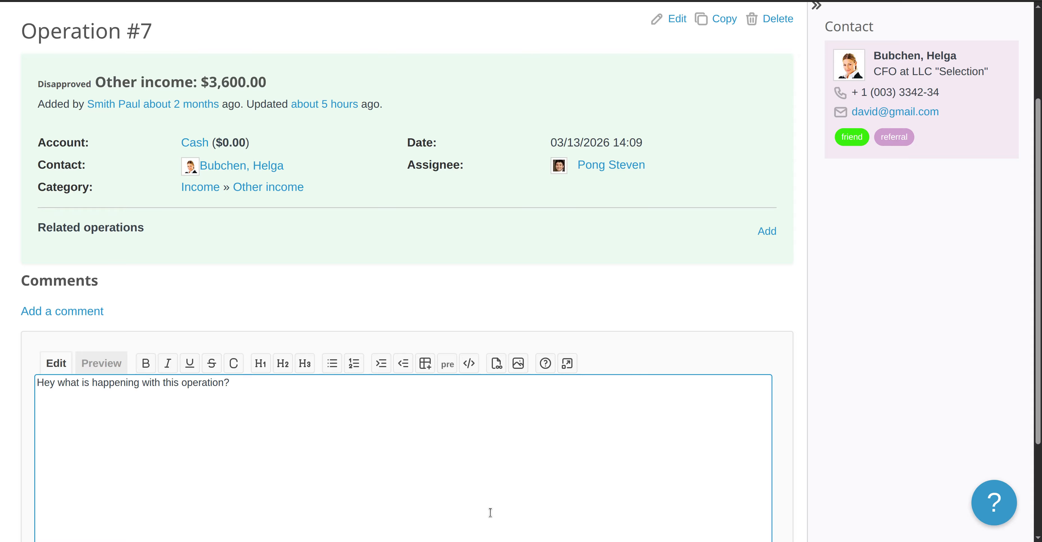
{"action": "scroll", "coordinate": [752, 376], "scroll_direction": "down", "scroll_amount": 3}
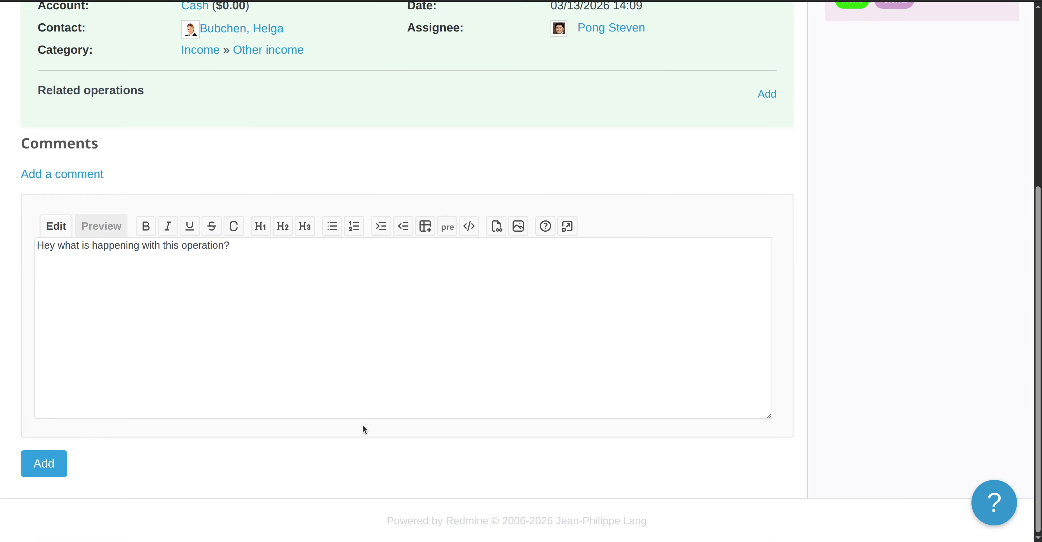
{"action": "key", "text": "Tab"}
{"action": "key", "text": "Return"}
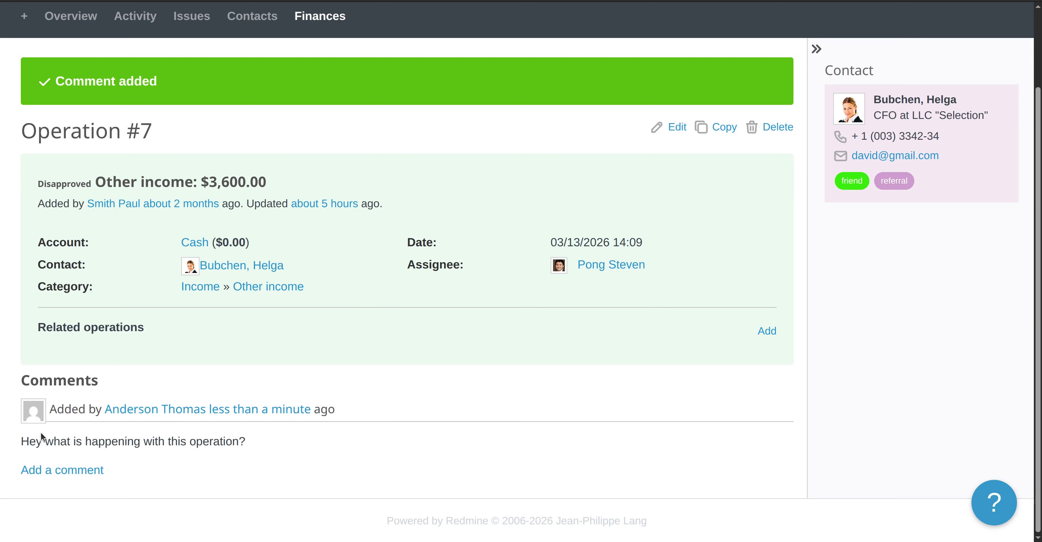
{"action": "double_click", "coordinate": [198, 445]}
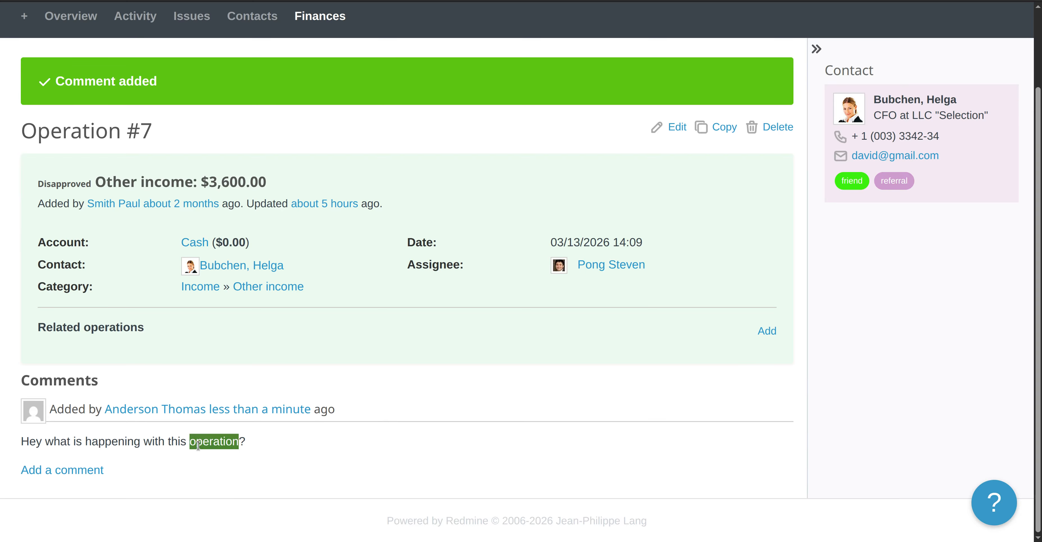
{"action": "left_click", "coordinate": [542, 441]}
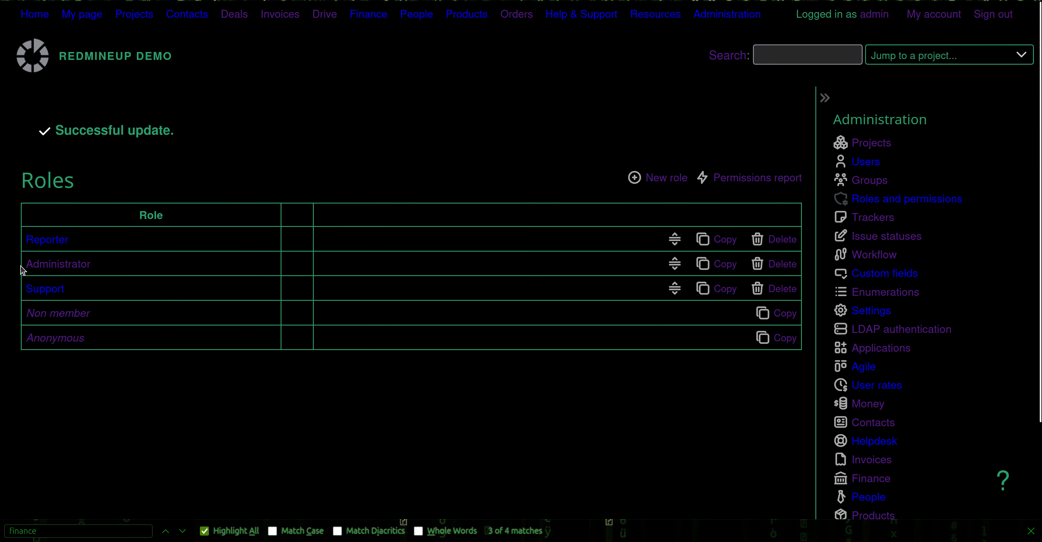
Tick Delete comments under the Reporter role's Finance permissions and save.
{"action": "left_click", "coordinate": [37, 240]}
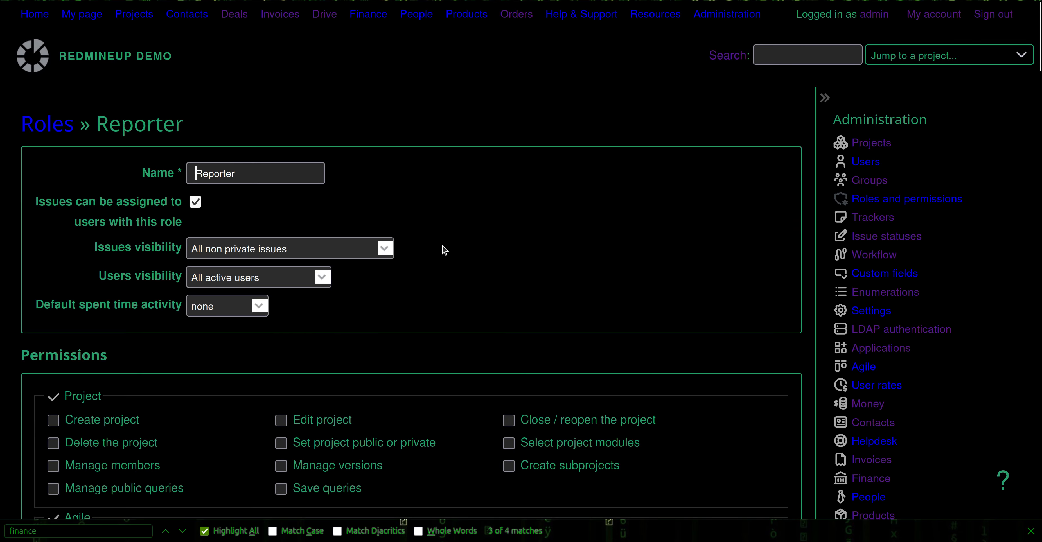
{"action": "key", "text": "ctrl+f"}
{"action": "key", "text": "Return"}
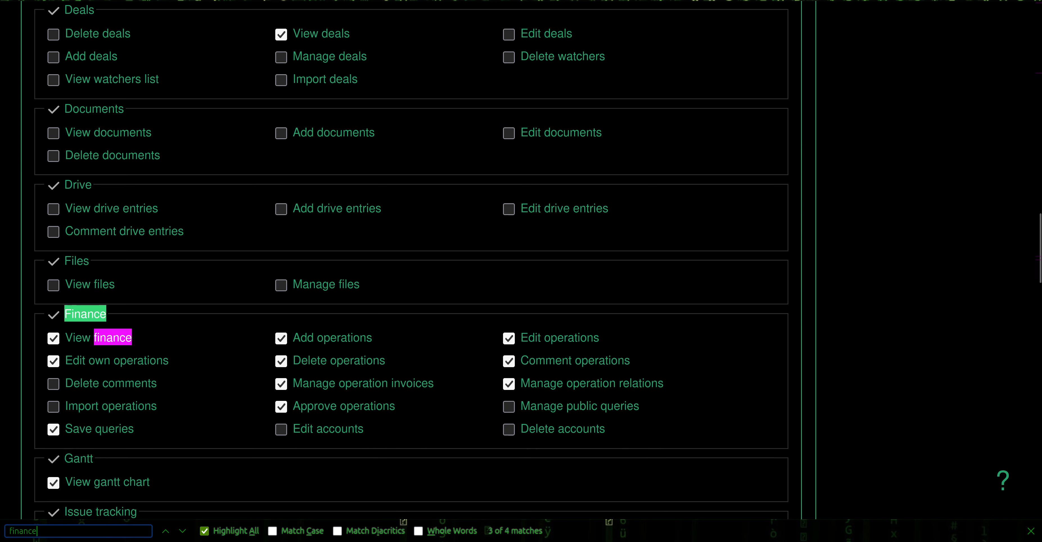
{"action": "left_click", "coordinate": [78, 390]}
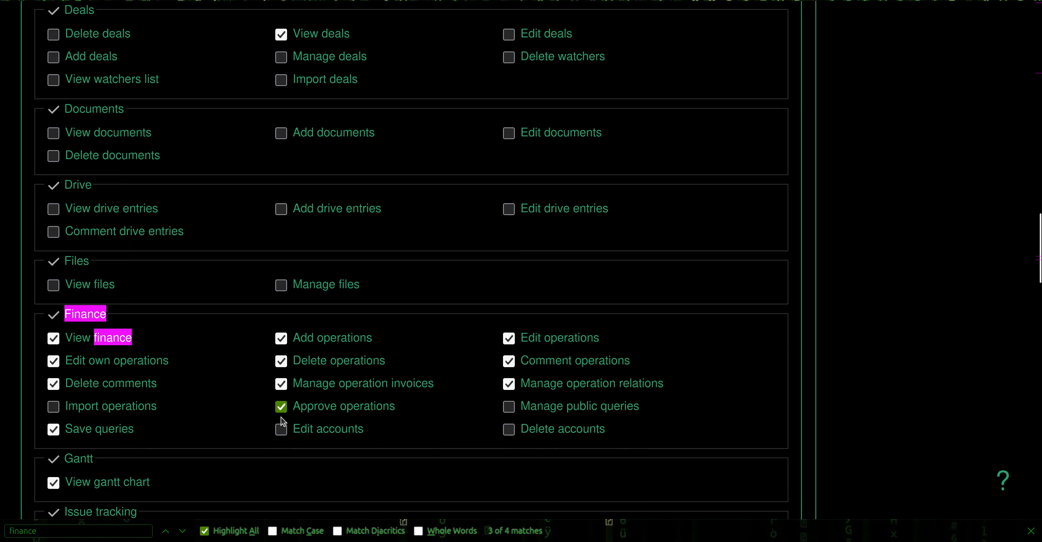
{"action": "scroll", "coordinate": [264, 415], "scroll_direction": "down", "scroll_amount": 1}
{"action": "scroll", "coordinate": [264, 415], "scroll_direction": "down", "scroll_amount": 15}
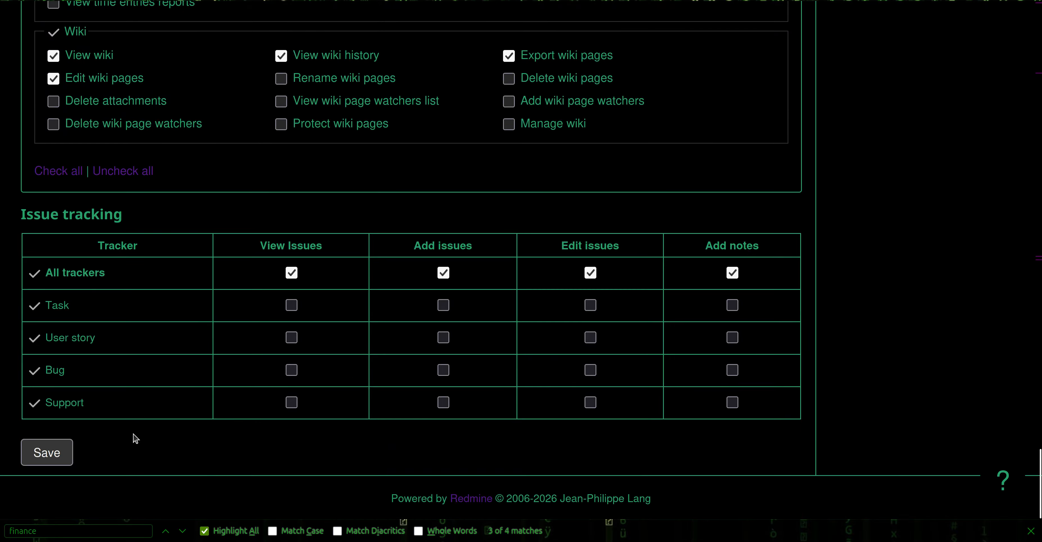
{"action": "left_click", "coordinate": [48, 453]}
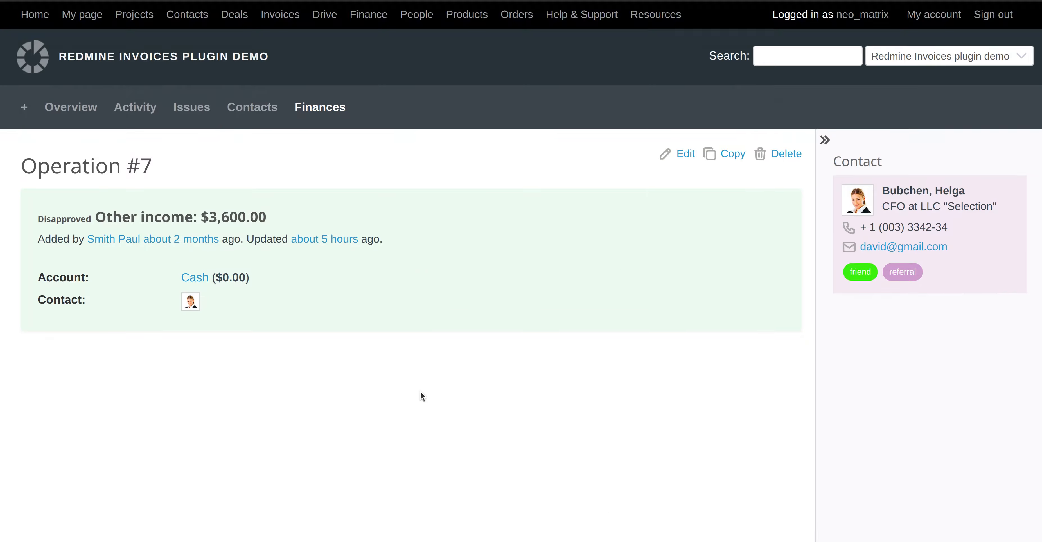
Delete the comment on operation #7 and confirm the deletion.
{"action": "scroll", "coordinate": [747, 471], "scroll_direction": "down", "scroll_amount": 1}
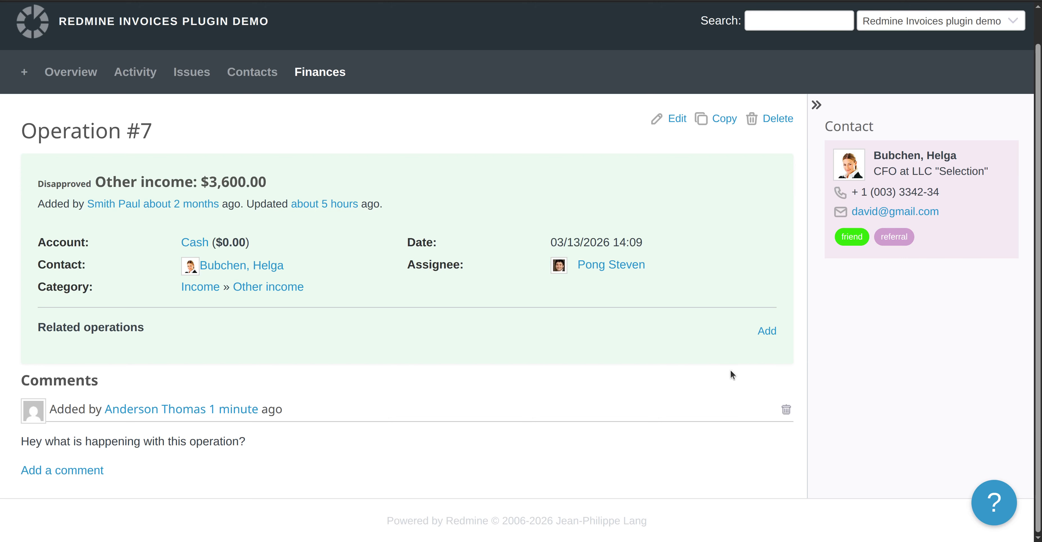
{"action": "left_click", "coordinate": [787, 410]}
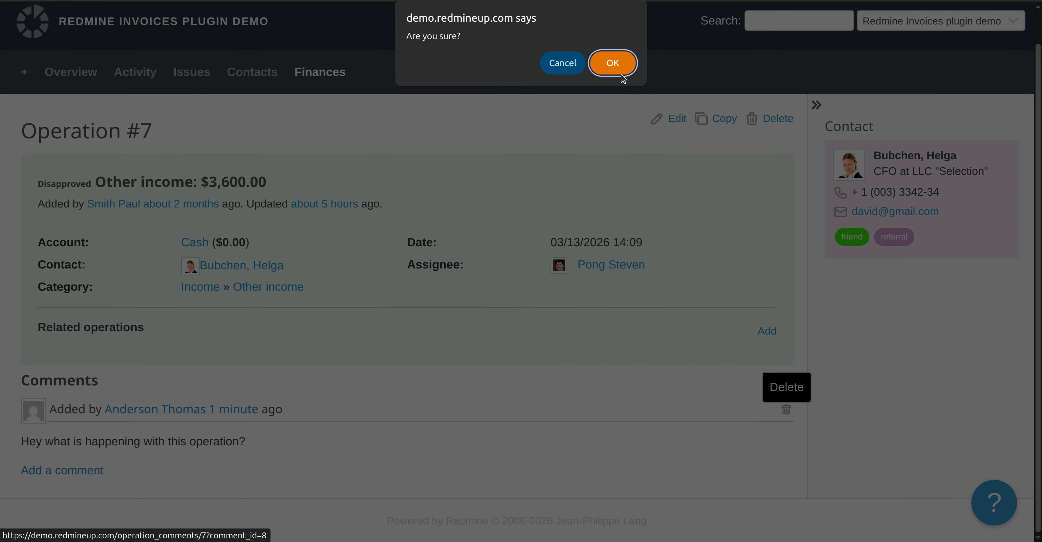
{"action": "left_click", "coordinate": [613, 62]}
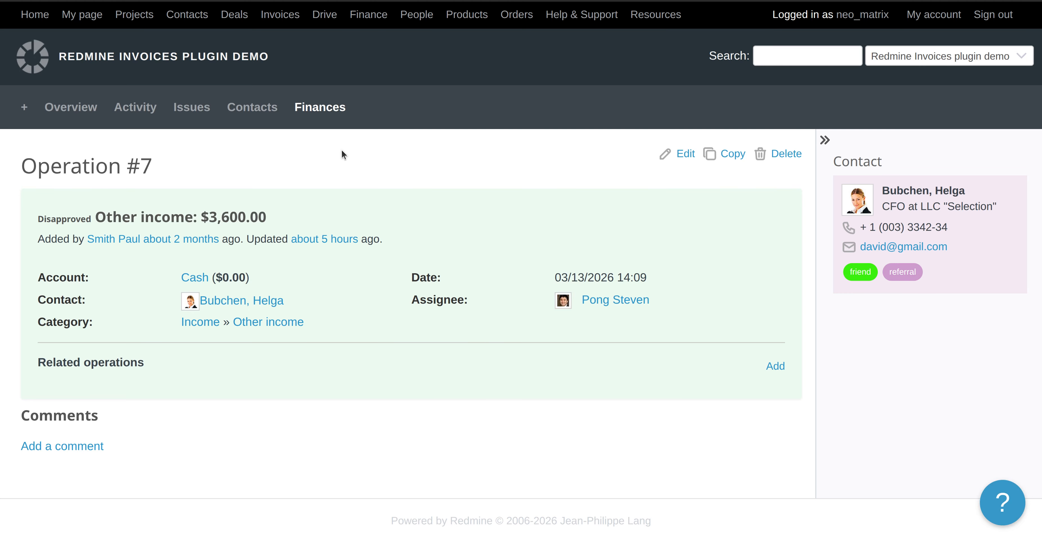
Open the Finances operations list and look through its 8 operations.
{"action": "left_click", "coordinate": [337, 114]}
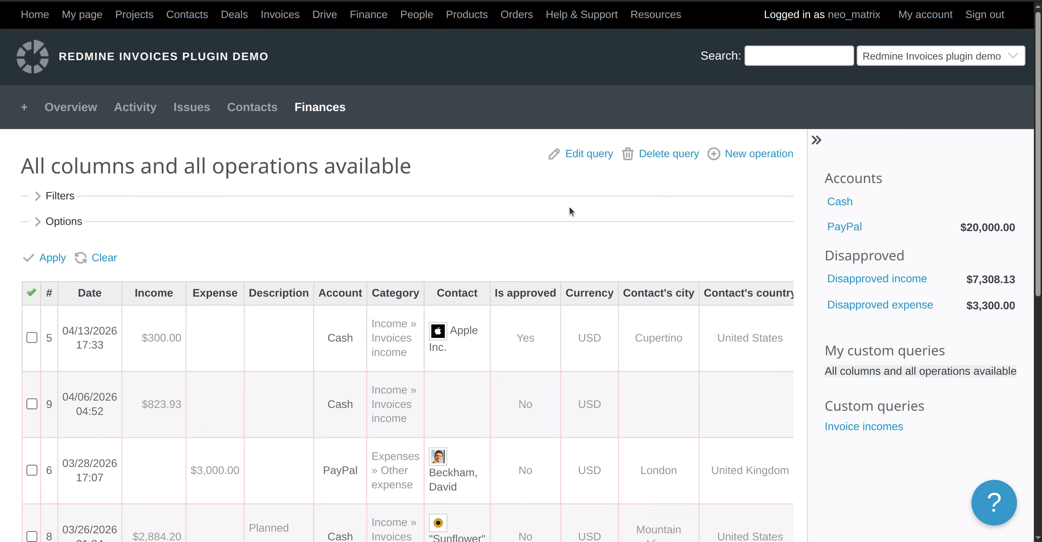
{"action": "scroll", "coordinate": [623, 387], "scroll_direction": "down", "scroll_amount": 6}
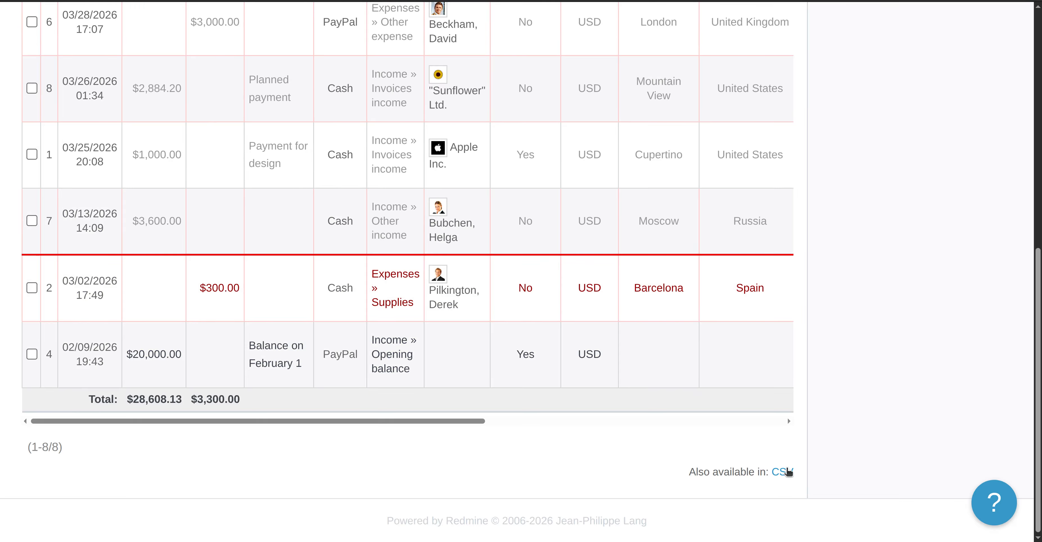
{"action": "scroll", "coordinate": [549, 362], "scroll_direction": "up", "scroll_amount": 10}
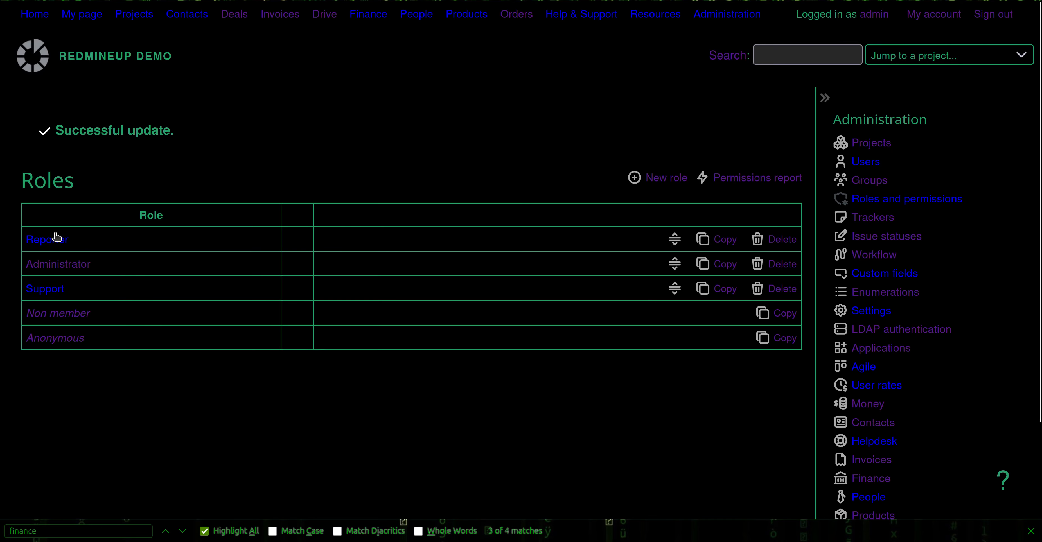
Tick Import operations under the Reporter role's Finance permissions and save.
{"action": "left_click", "coordinate": [71, 239]}
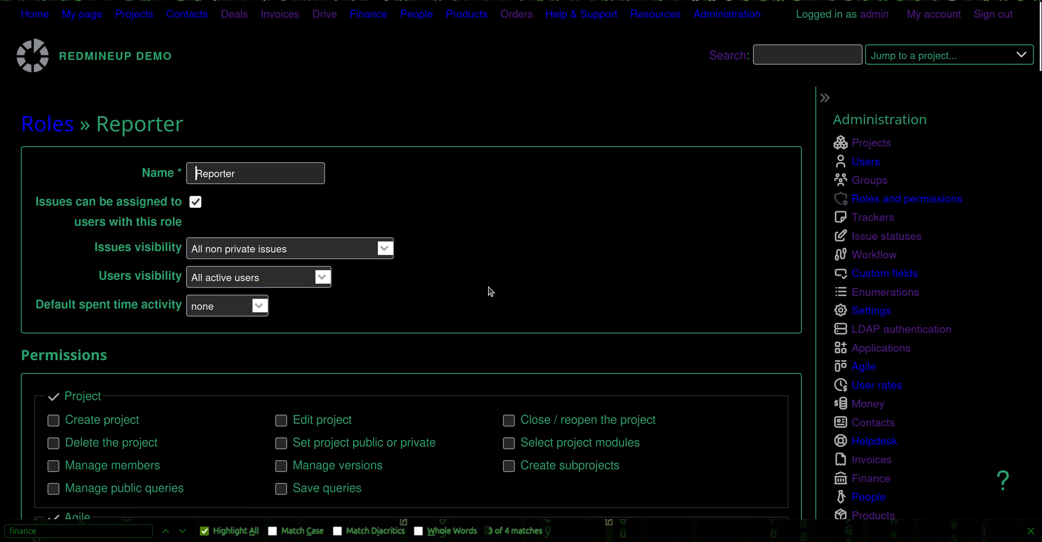
{"action": "key", "text": "ctrl+f"}
{"action": "type", "text": "finance"}
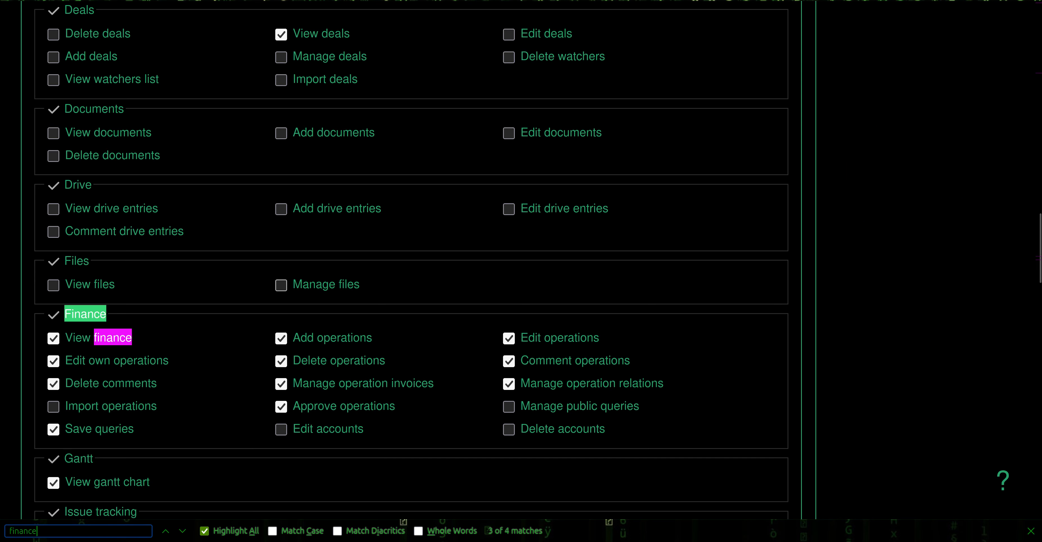
{"action": "left_click", "coordinate": [76, 412]}
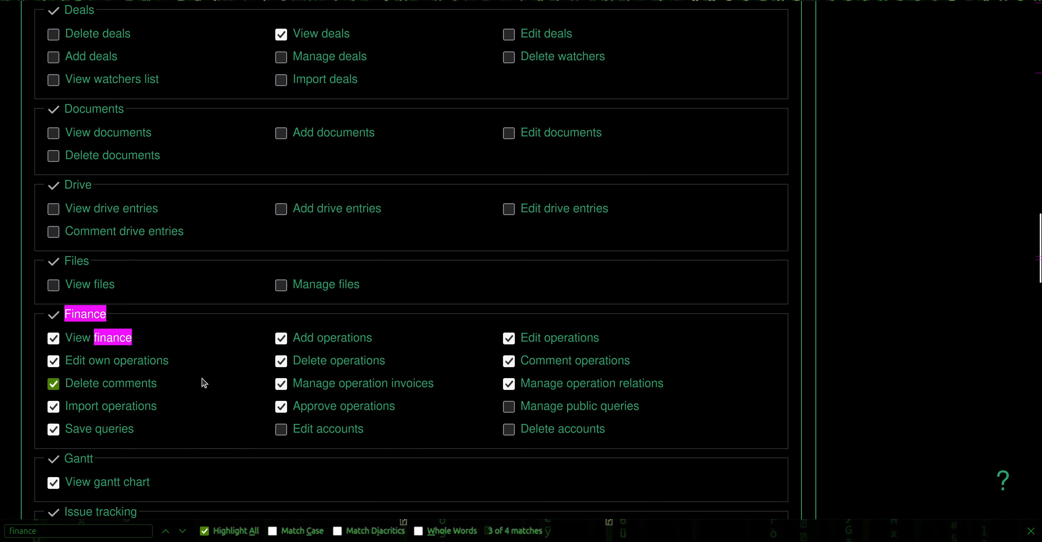
{"action": "scroll", "coordinate": [268, 427], "scroll_direction": "down", "scroll_amount": 20}
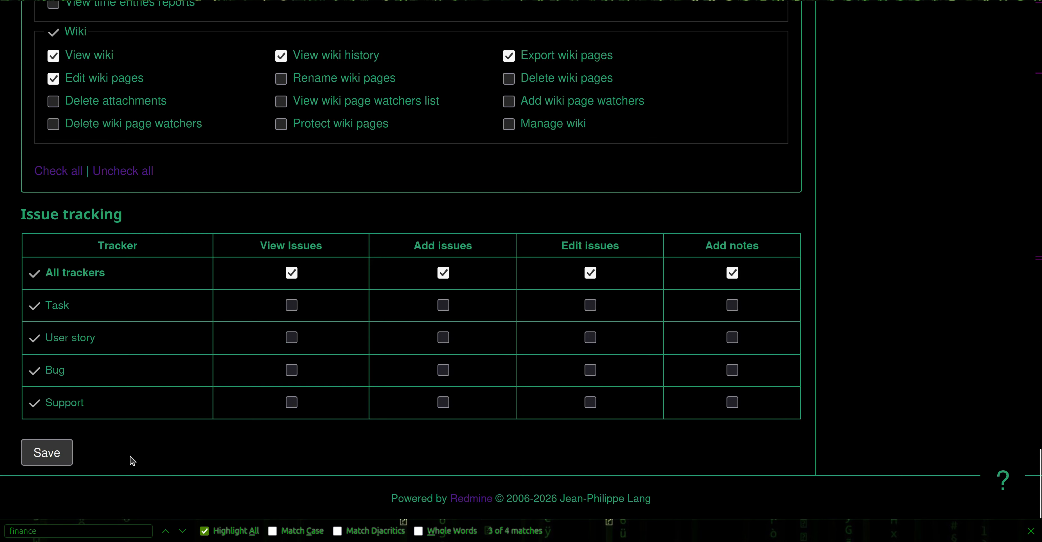
{"action": "left_click", "coordinate": [35, 455]}
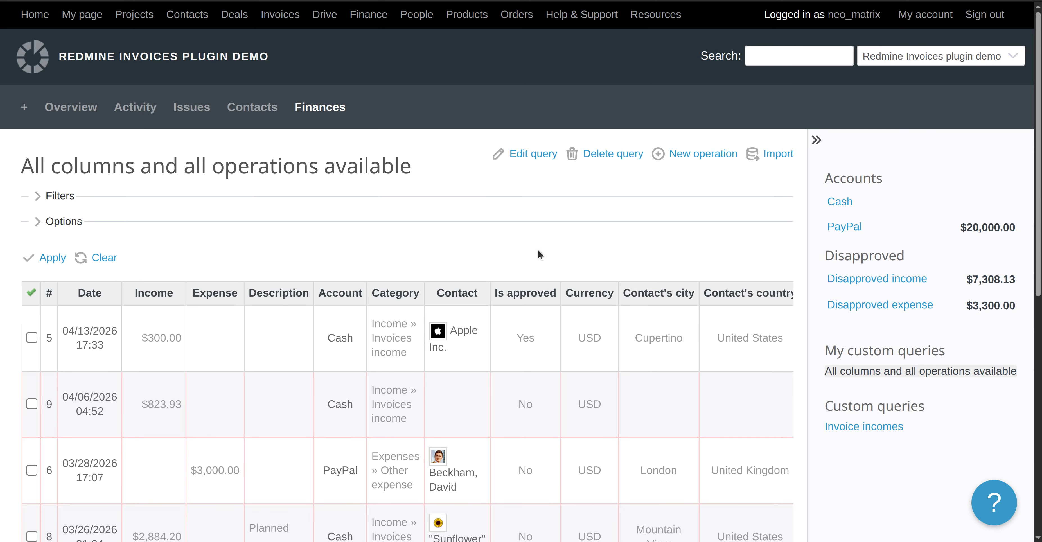
Open Import from the Finances list, going back and retrying after the 403 error.
{"action": "scroll", "coordinate": [538, 249], "scroll_direction": "down", "scroll_amount": 10}
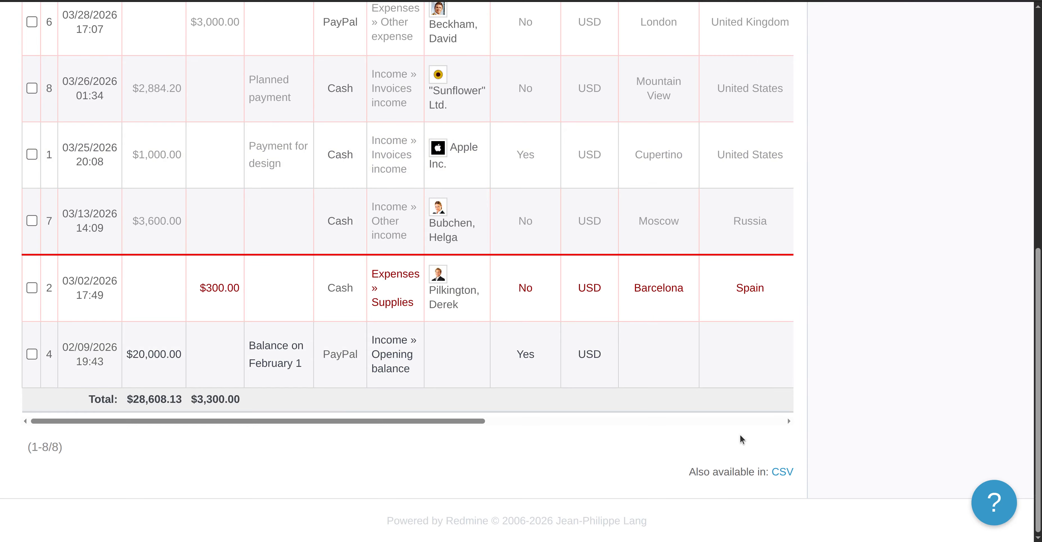
{"action": "scroll", "coordinate": [555, 398], "scroll_direction": "up", "scroll_amount": 10}
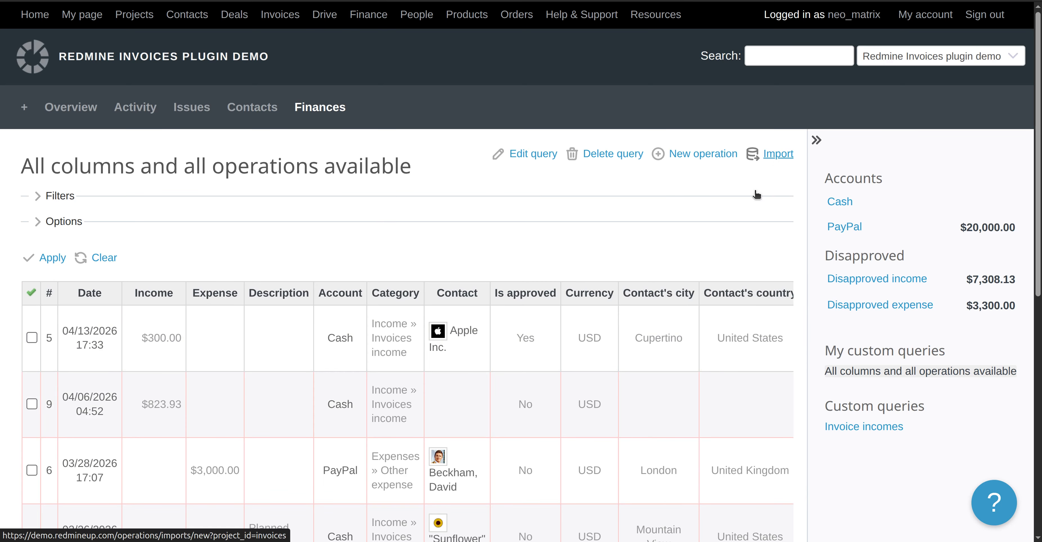
{"action": "left_click", "coordinate": [774, 154]}
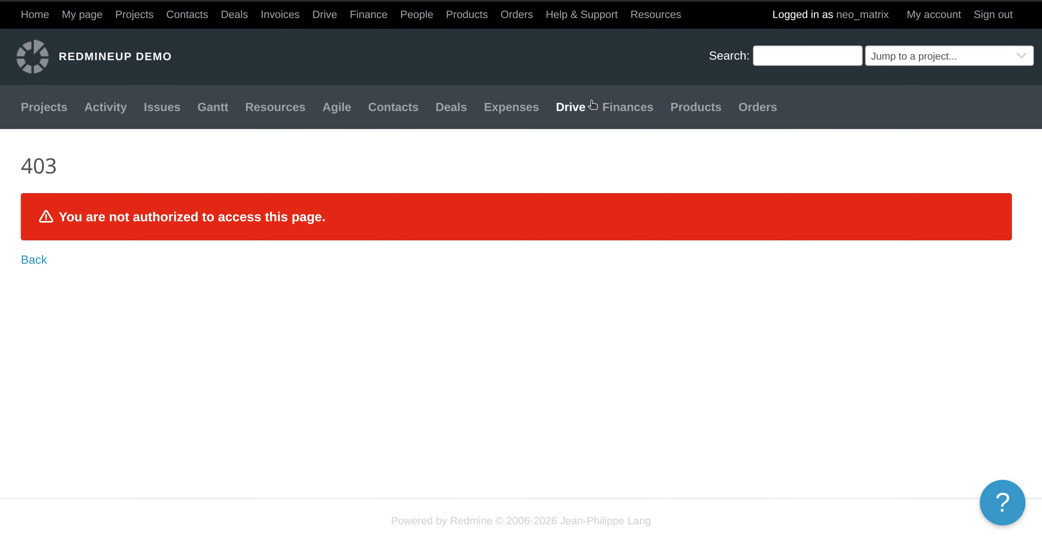
{"action": "left_click", "coordinate": [8, 1]}
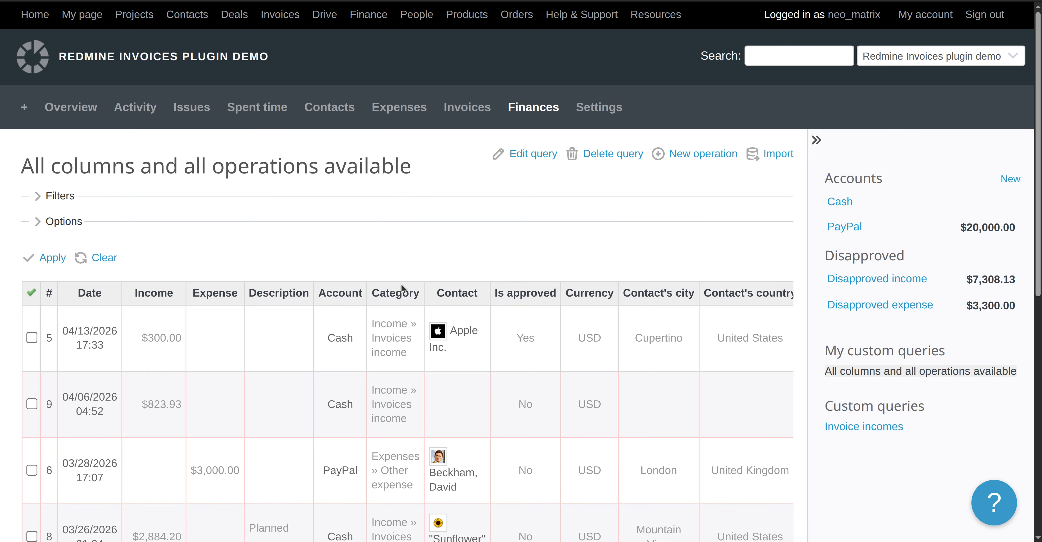
{"action": "scroll", "coordinate": [401, 289], "scroll_direction": "down", "scroll_amount": 10}
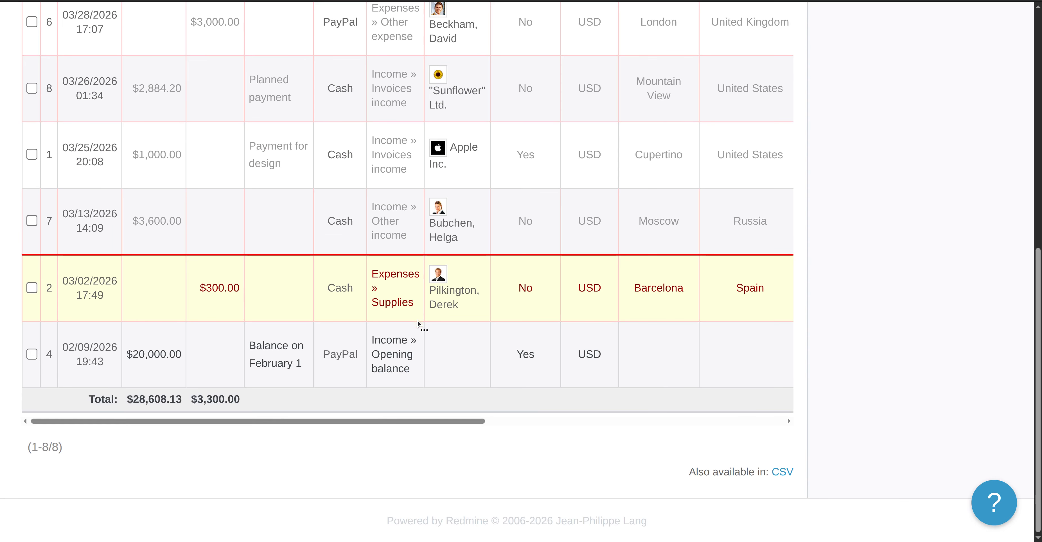
{"action": "scroll", "coordinate": [417, 320], "scroll_direction": "up", "scroll_amount": 10}
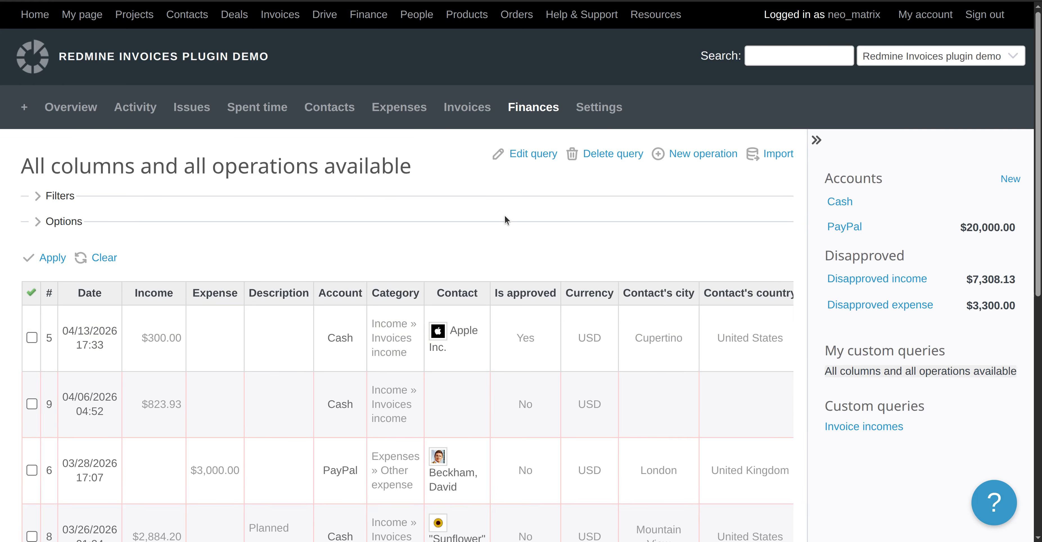
{"action": "left_click", "coordinate": [784, 155]}
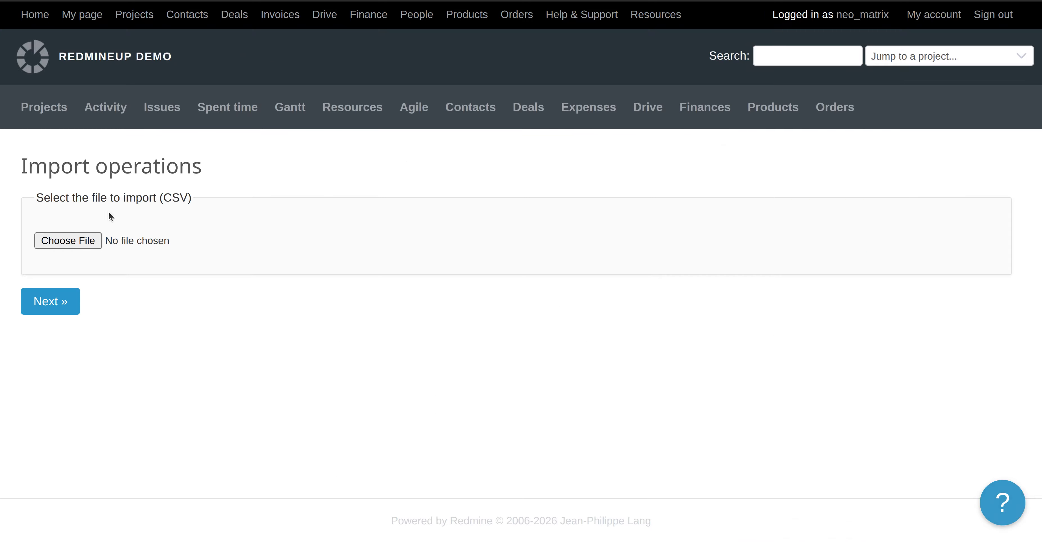